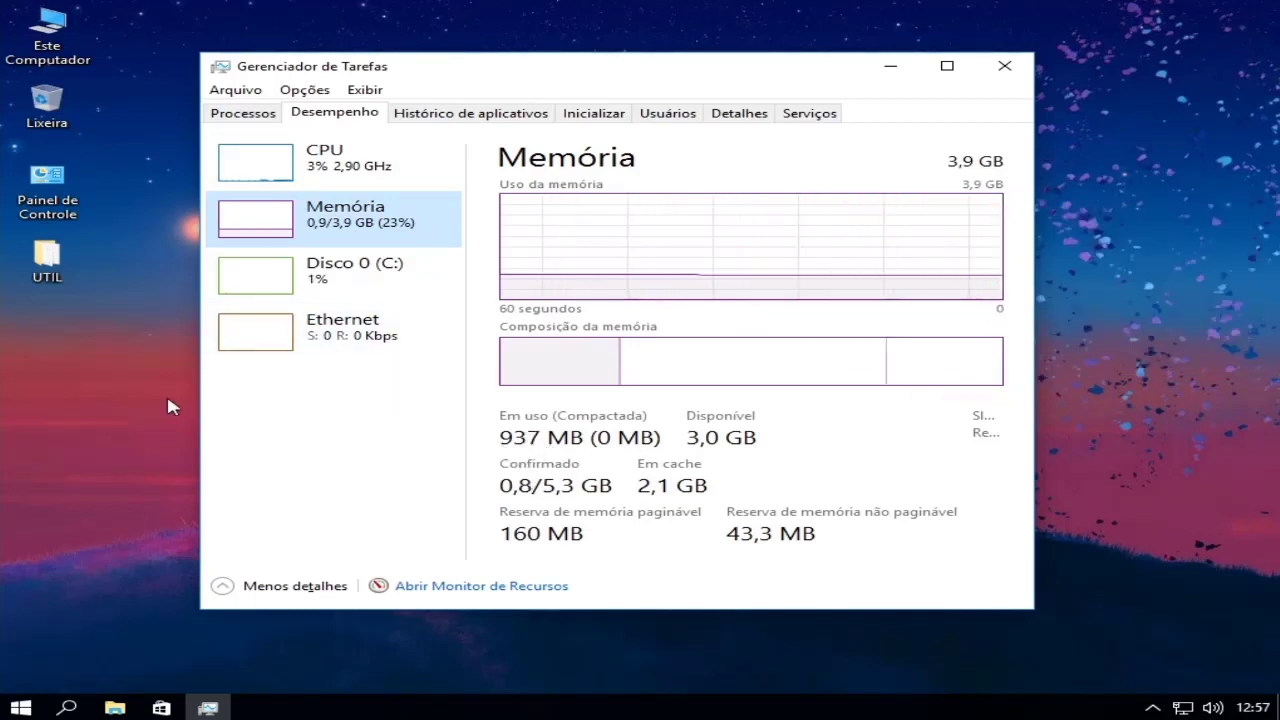
# Step: Close Task Manager and run winver to check the installed Windows edition and version, dismissing the information dialog when done
pyautogui.click(1003, 68)
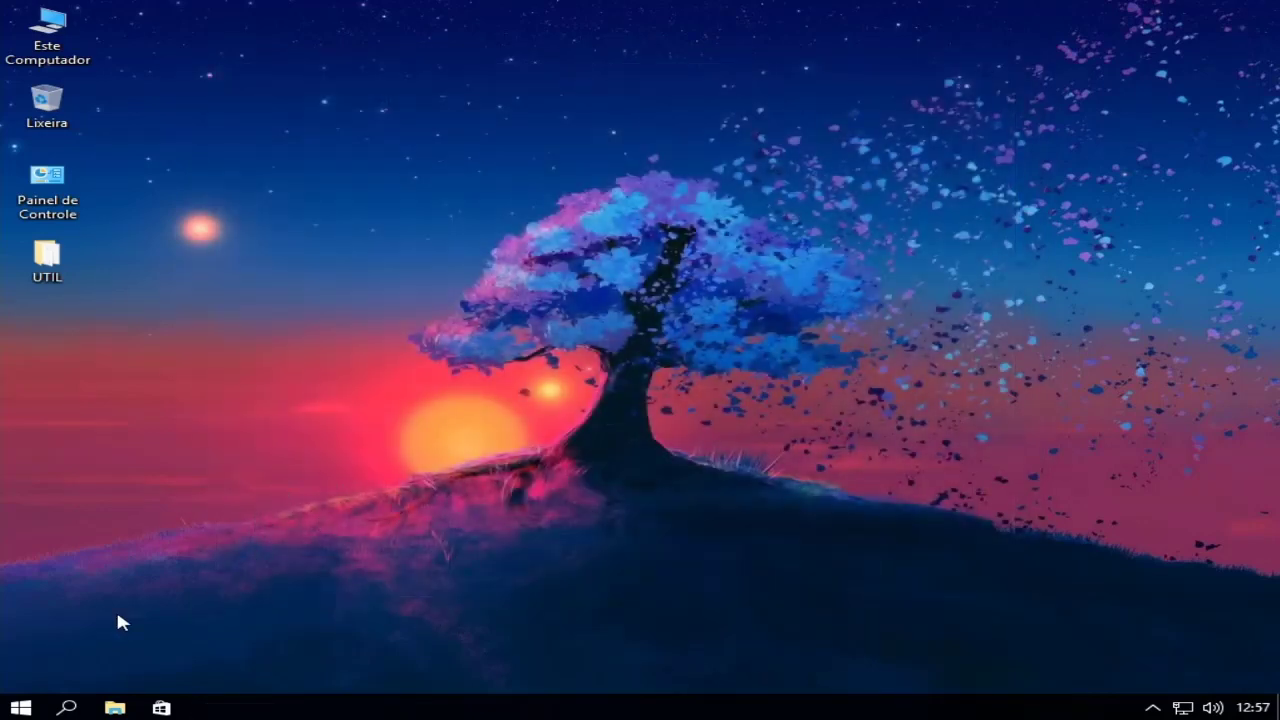
pyautogui.click(67, 707)
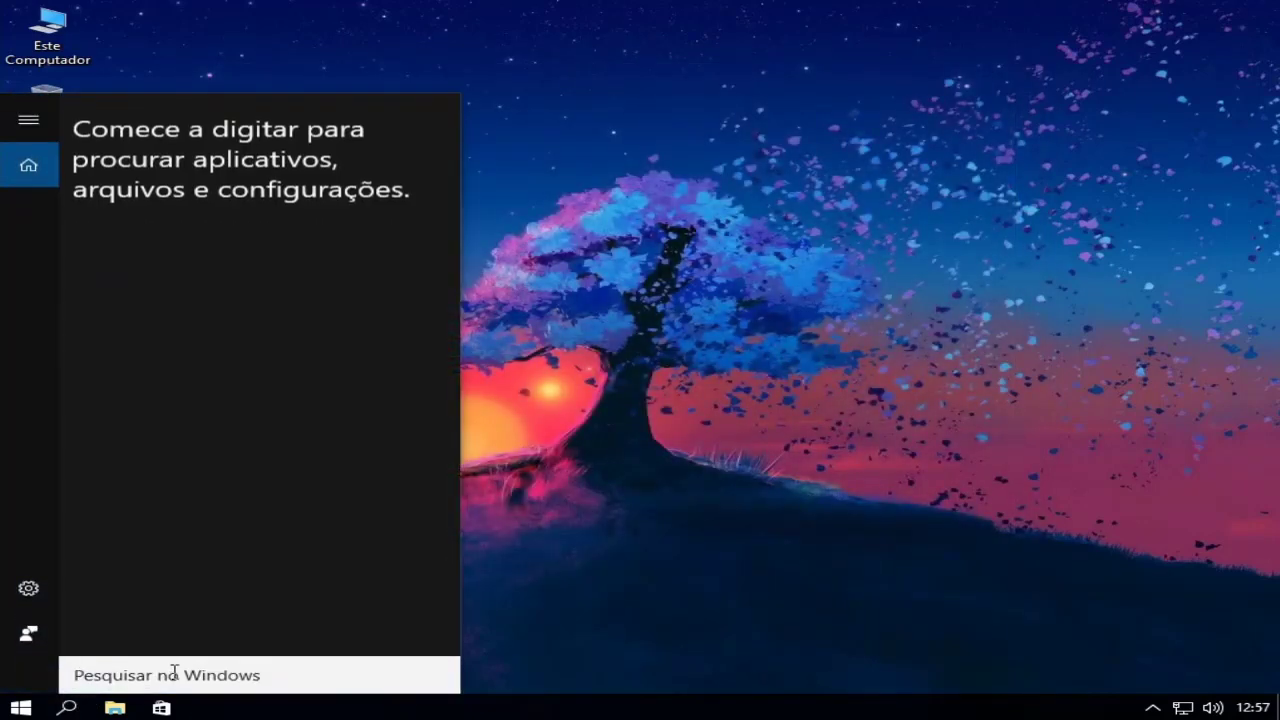
pyautogui.write('winver')
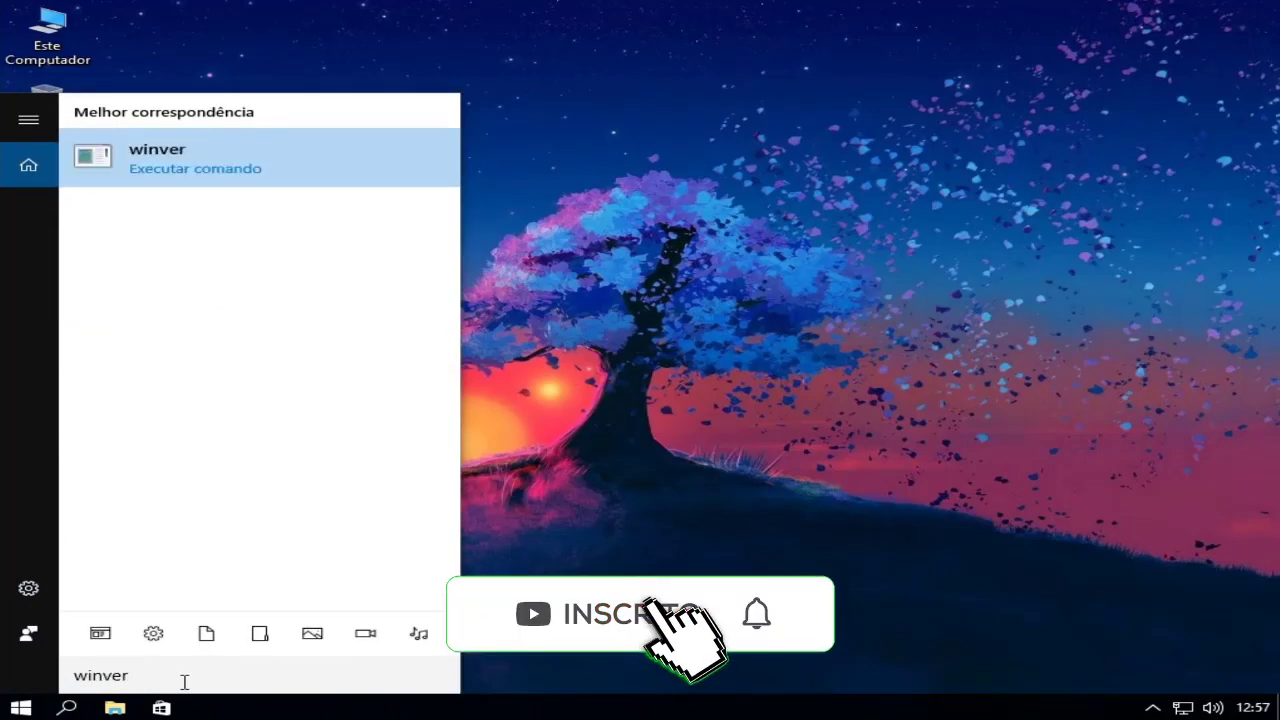
pyautogui.press('Return')
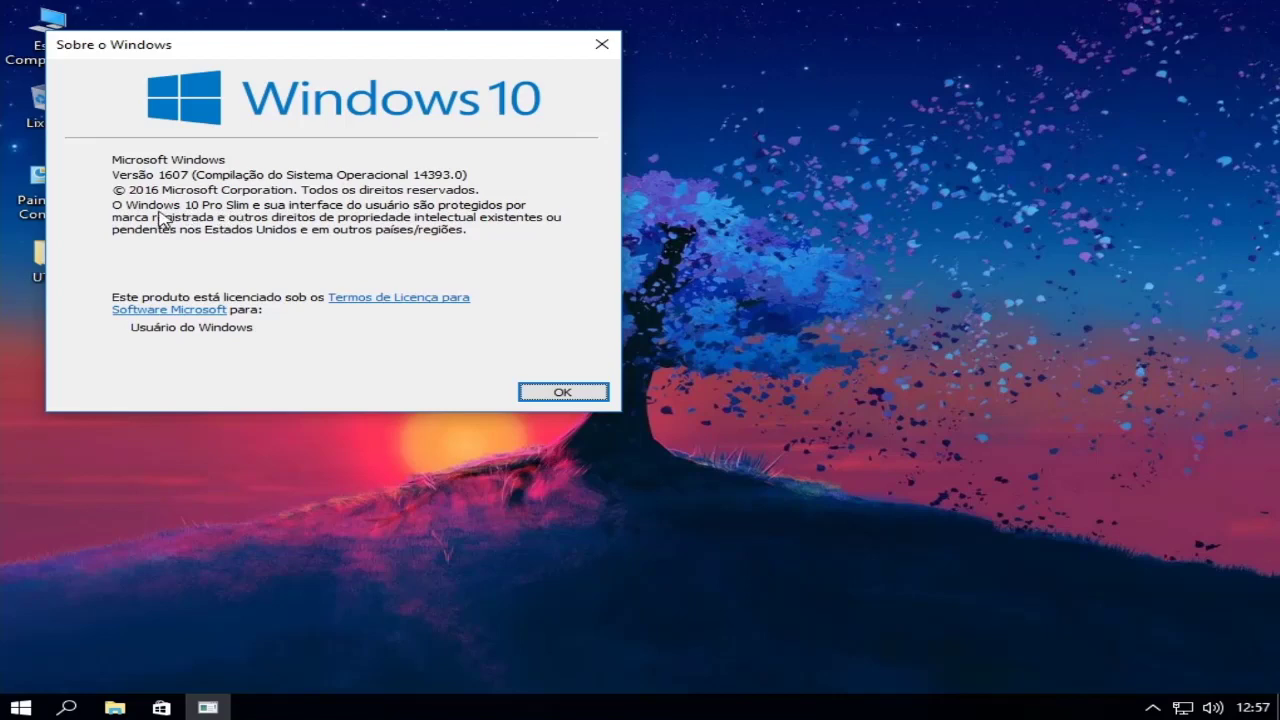
pyautogui.click(563, 392)
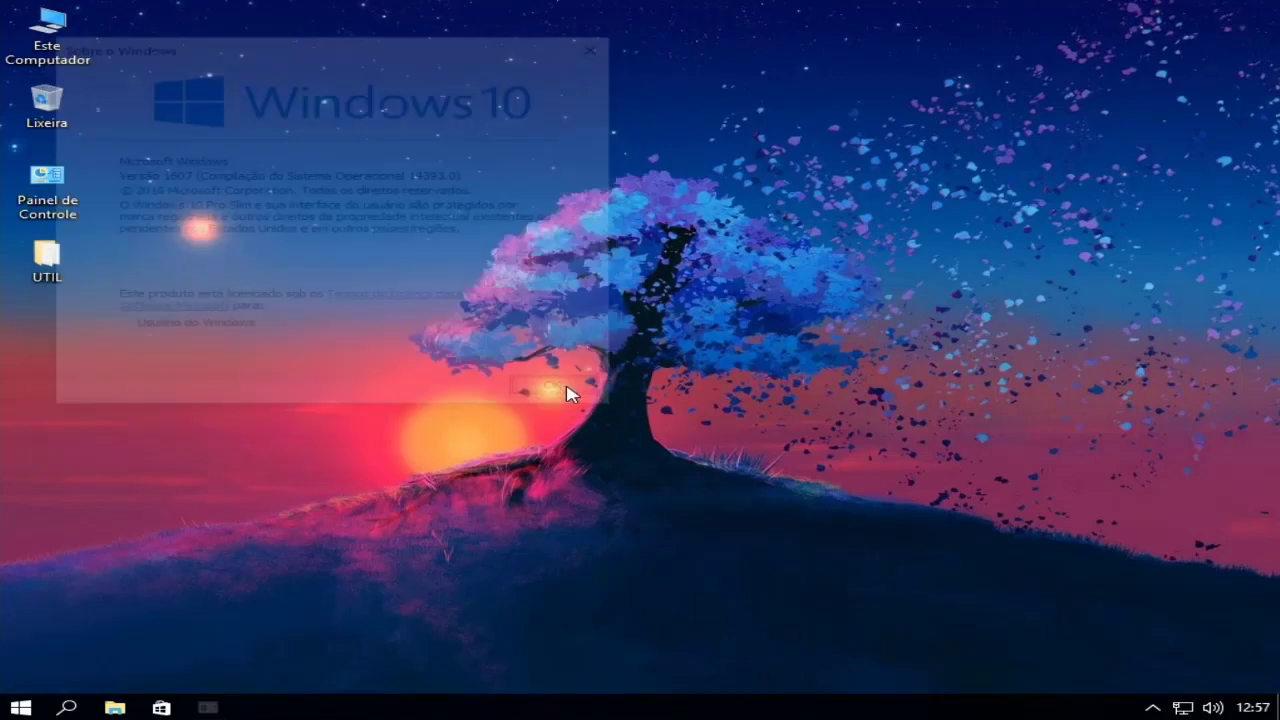
# Step: Review the computer's edition, hardware, support and related settings on the Sobre page of the Sistema settings, with the window maximized
pyautogui.click(30, 707)
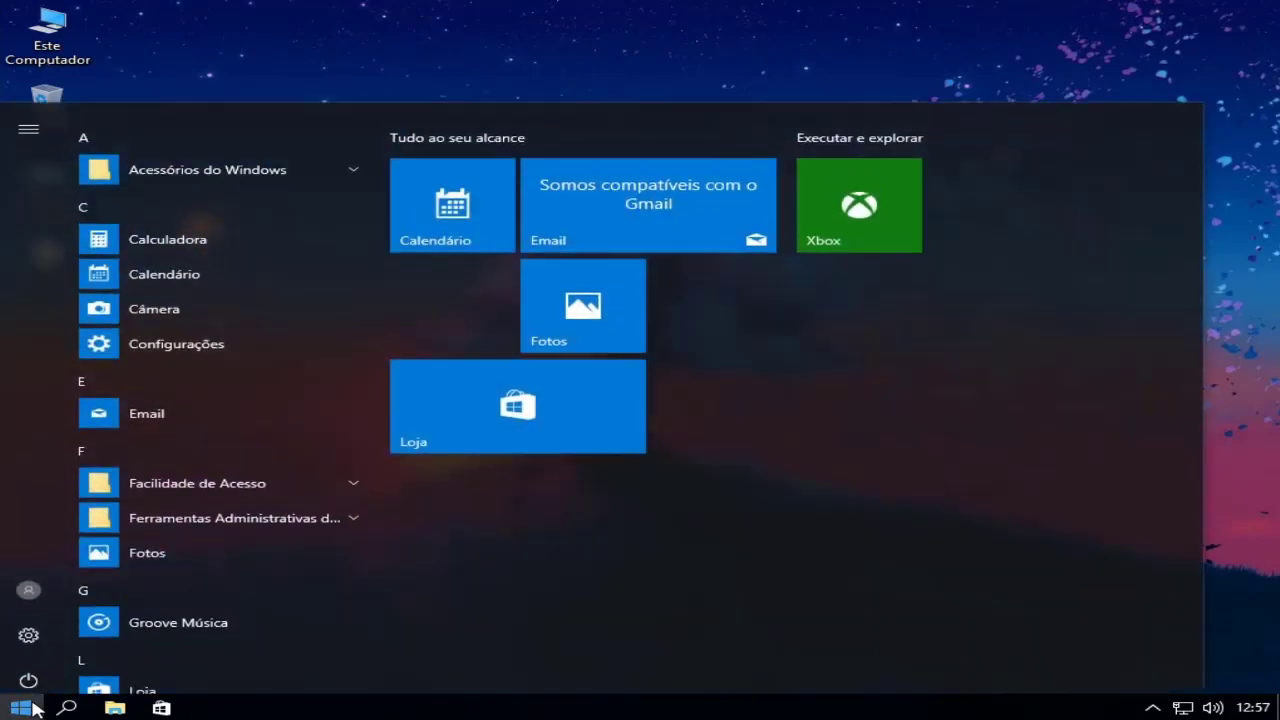
pyautogui.click(29, 627)
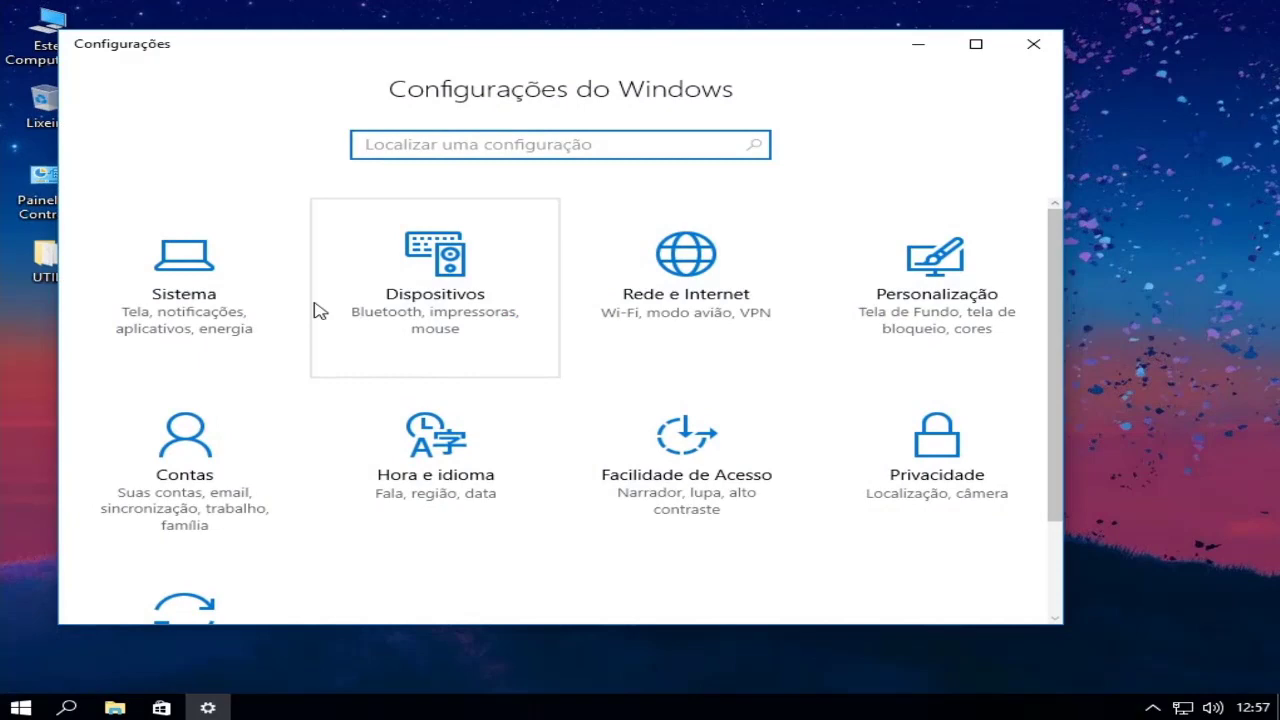
pyautogui.click(178, 294)
pyautogui.scroll(-5, 218, 548)
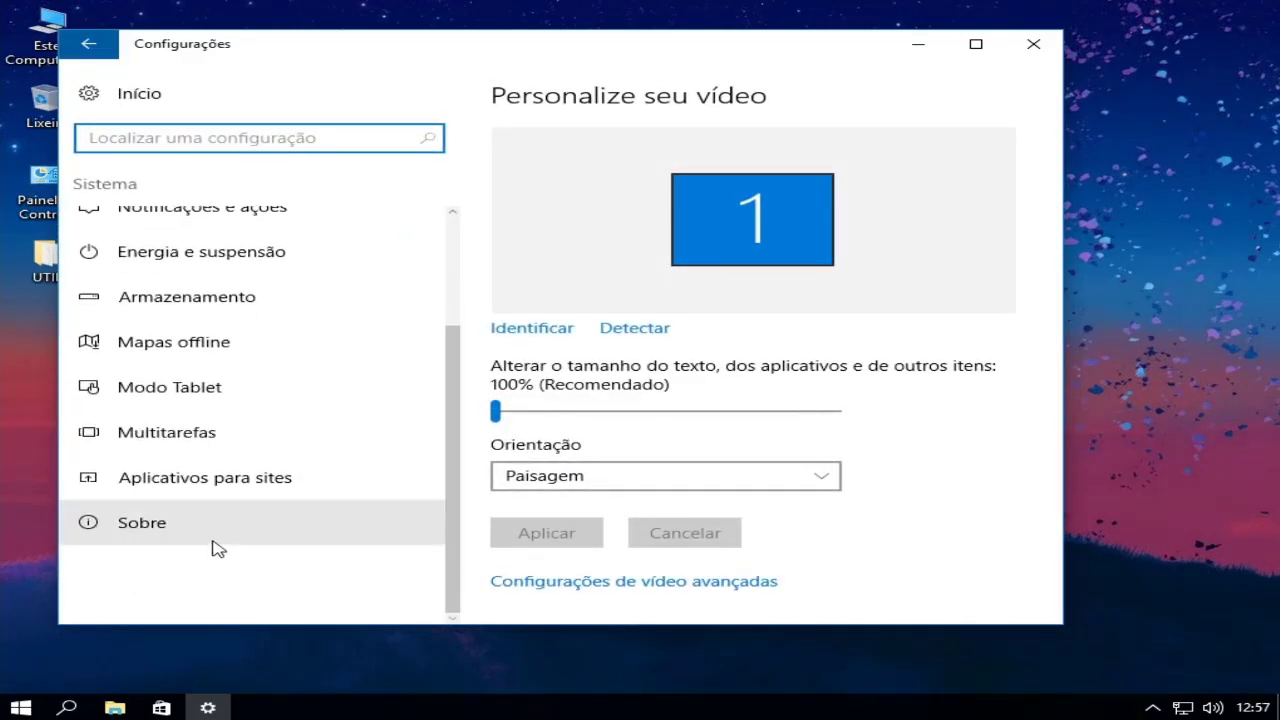
pyautogui.click(148, 522)
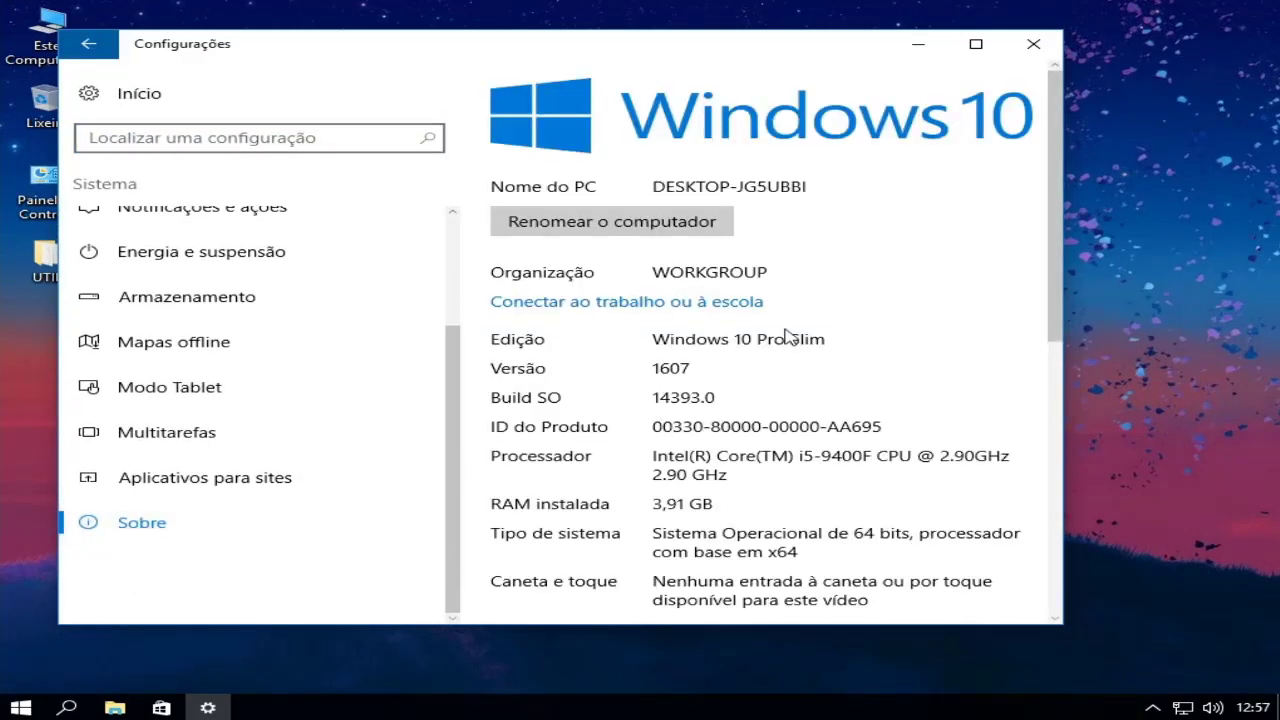
pyautogui.click(976, 44)
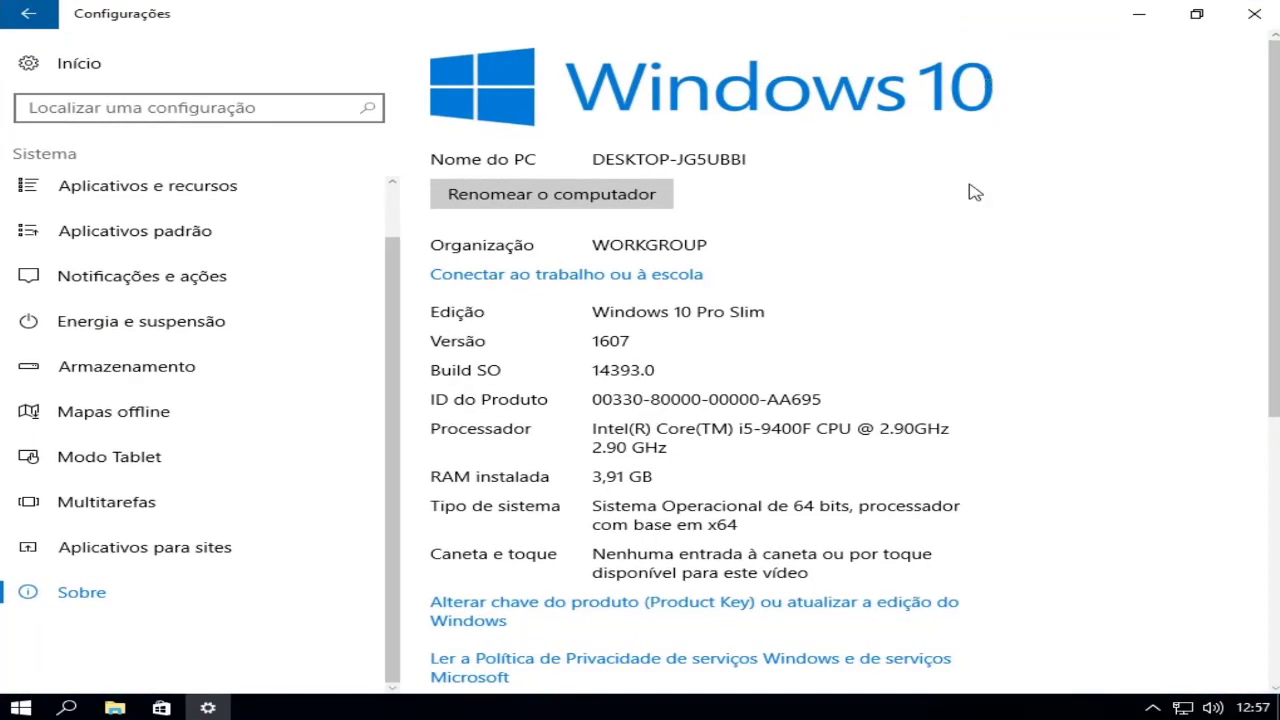
pyautogui.scroll(-1, 947, 277)
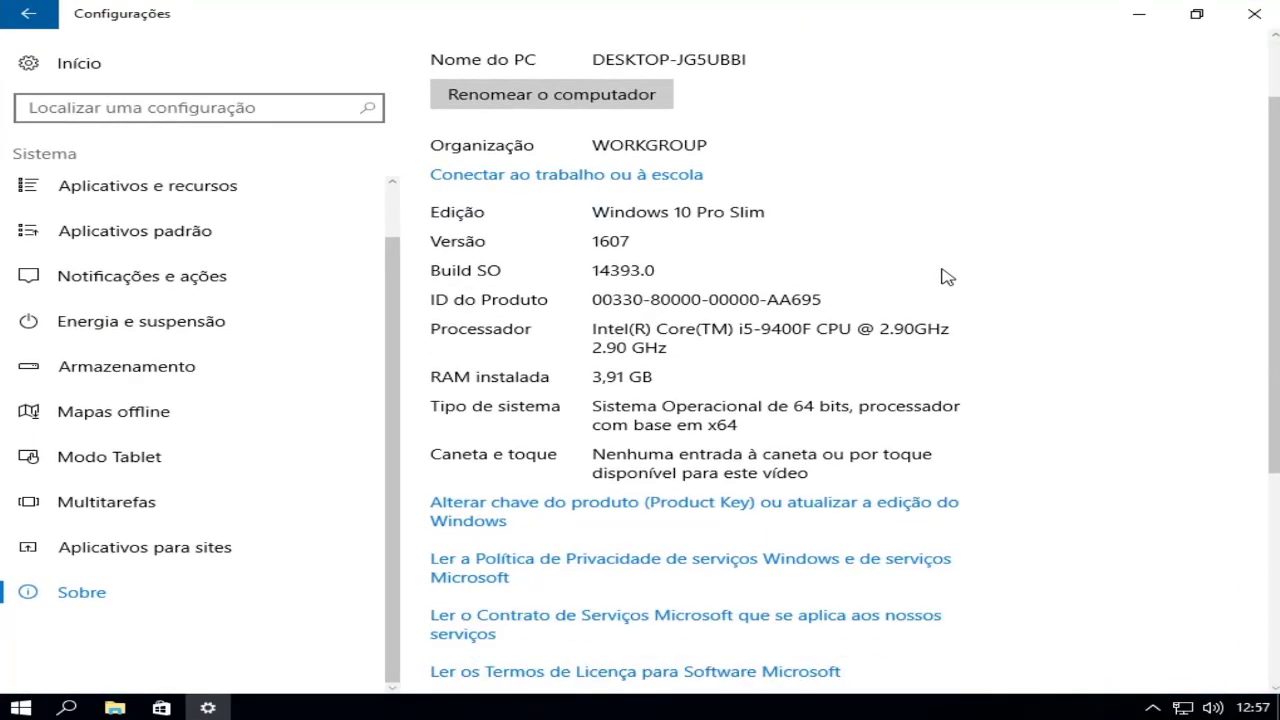
pyautogui.scroll(-1, 947, 277)
pyautogui.scroll(-3, 945, 277)
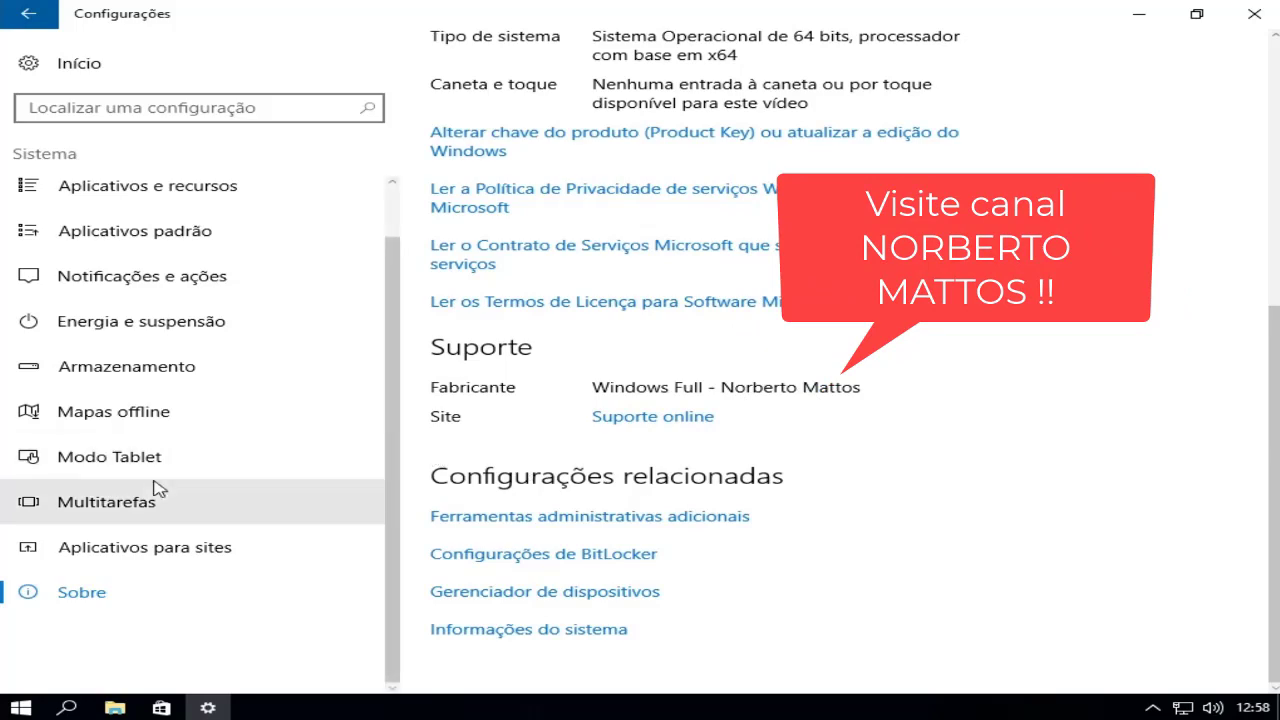
# Step: Review the general privacy options and the list of apps allowed to run in the background in the Privacidade settings
pyautogui.click(78, 82)
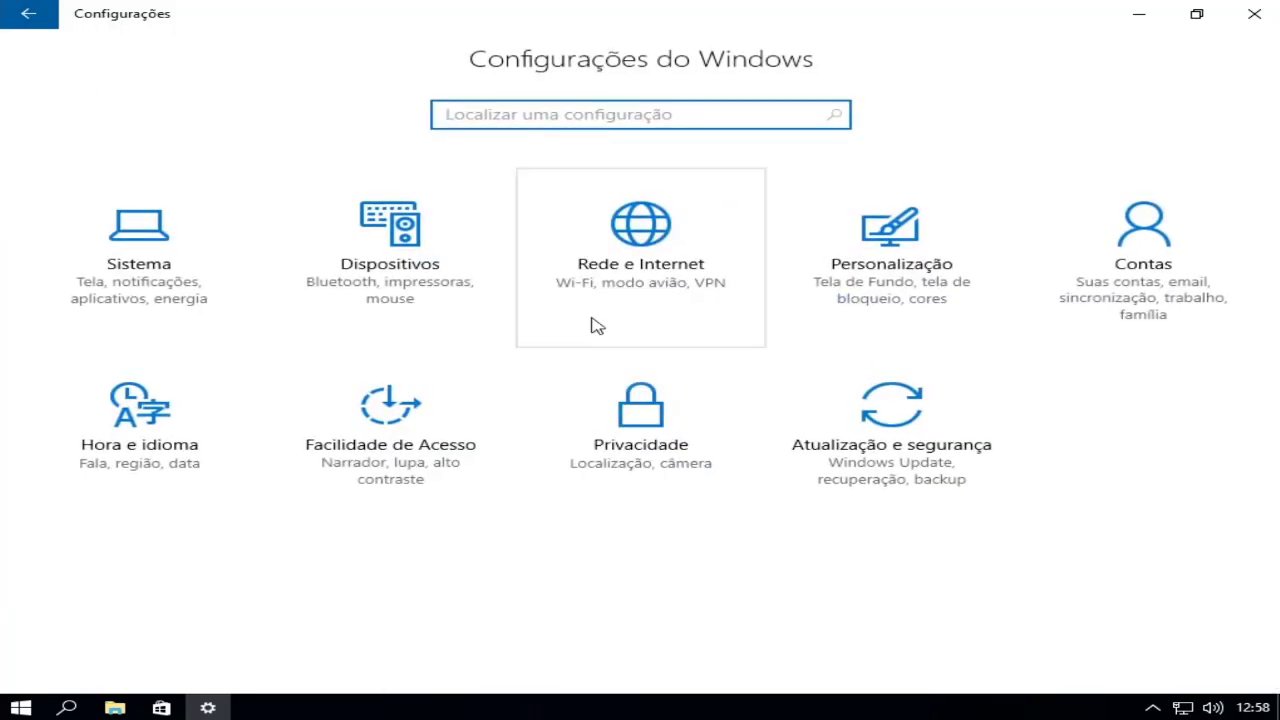
pyautogui.click(672, 420)
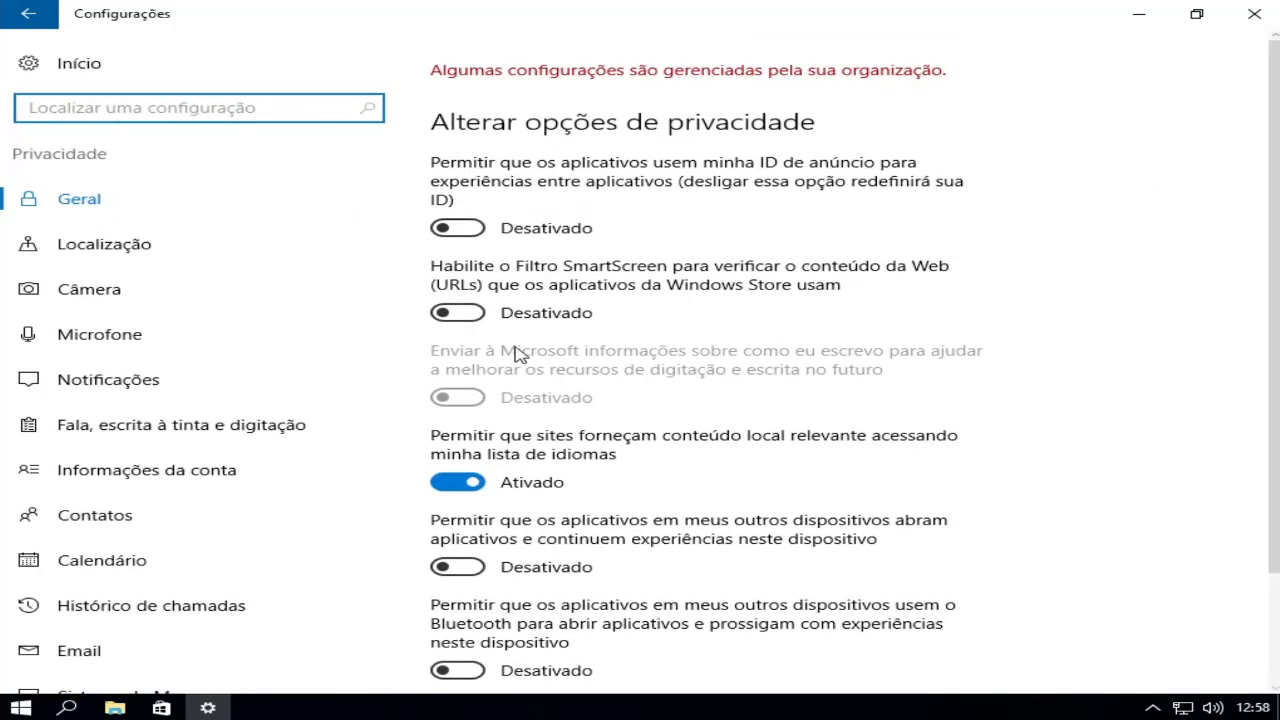
pyautogui.scroll(-2, 226, 280)
pyautogui.scroll(-4, 226, 288)
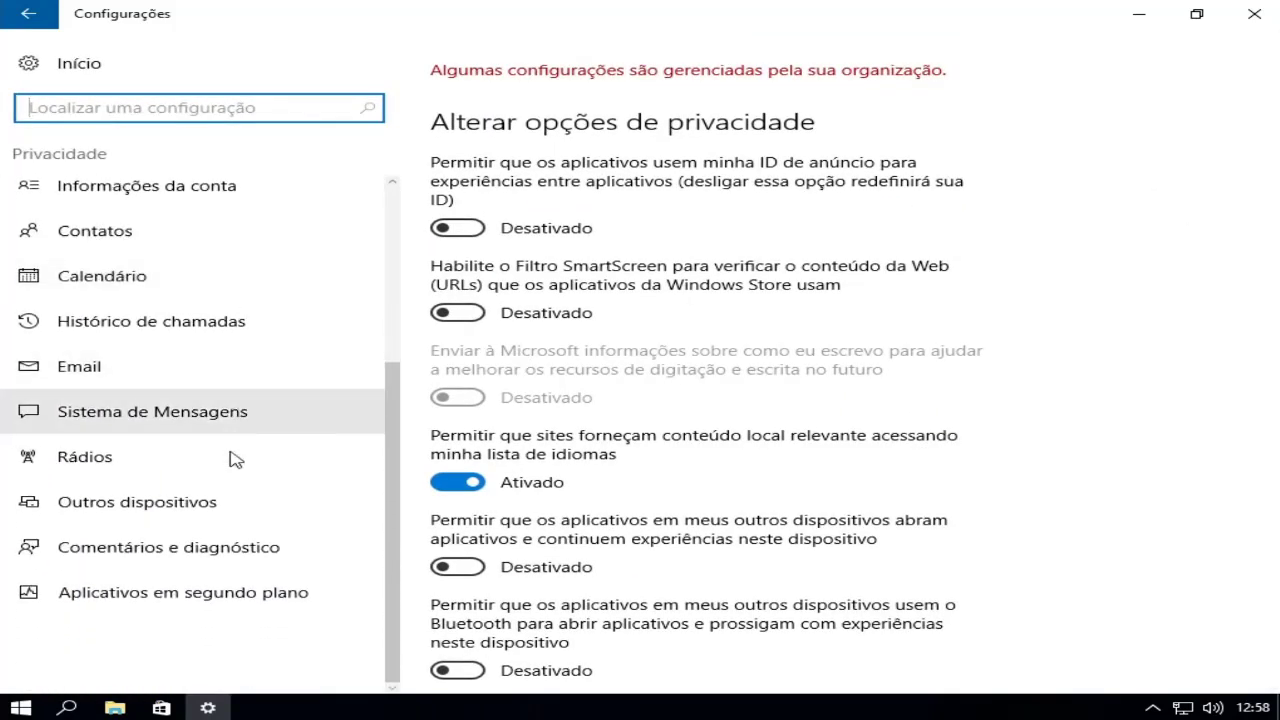
pyautogui.click(181, 605)
pyautogui.scroll(-2, 674, 469)
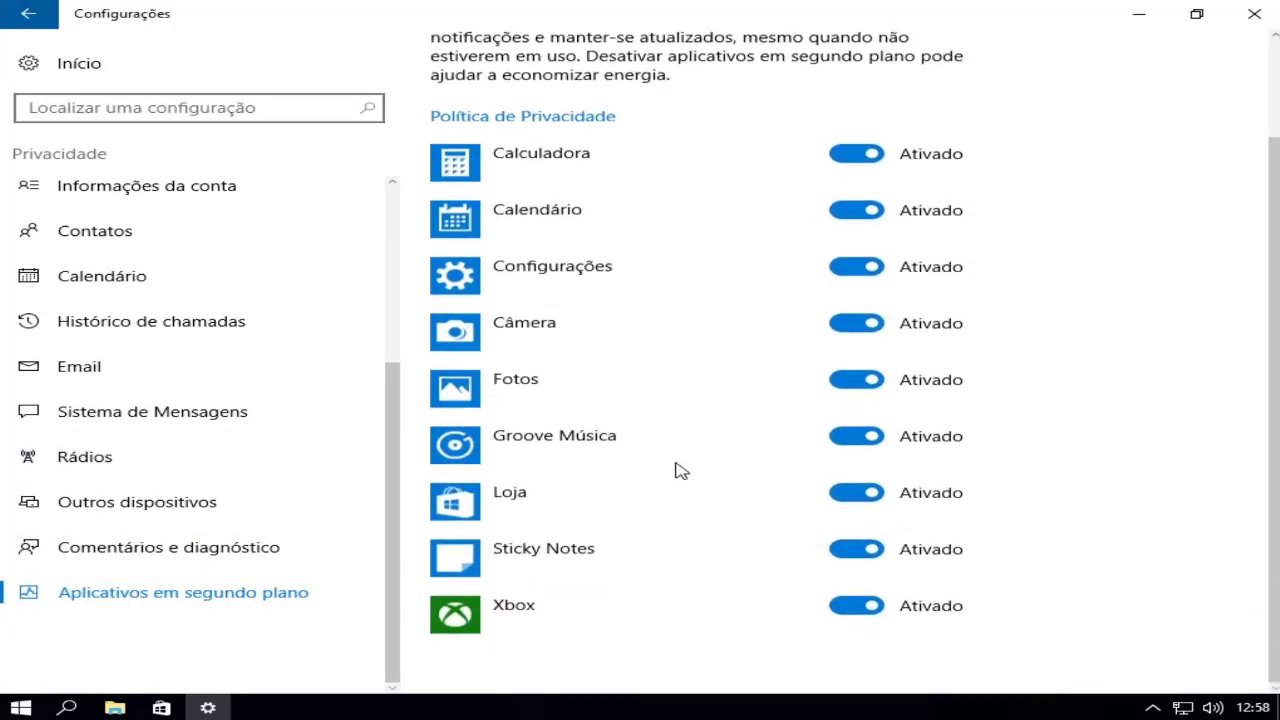
pyautogui.scroll(2, 681, 470)
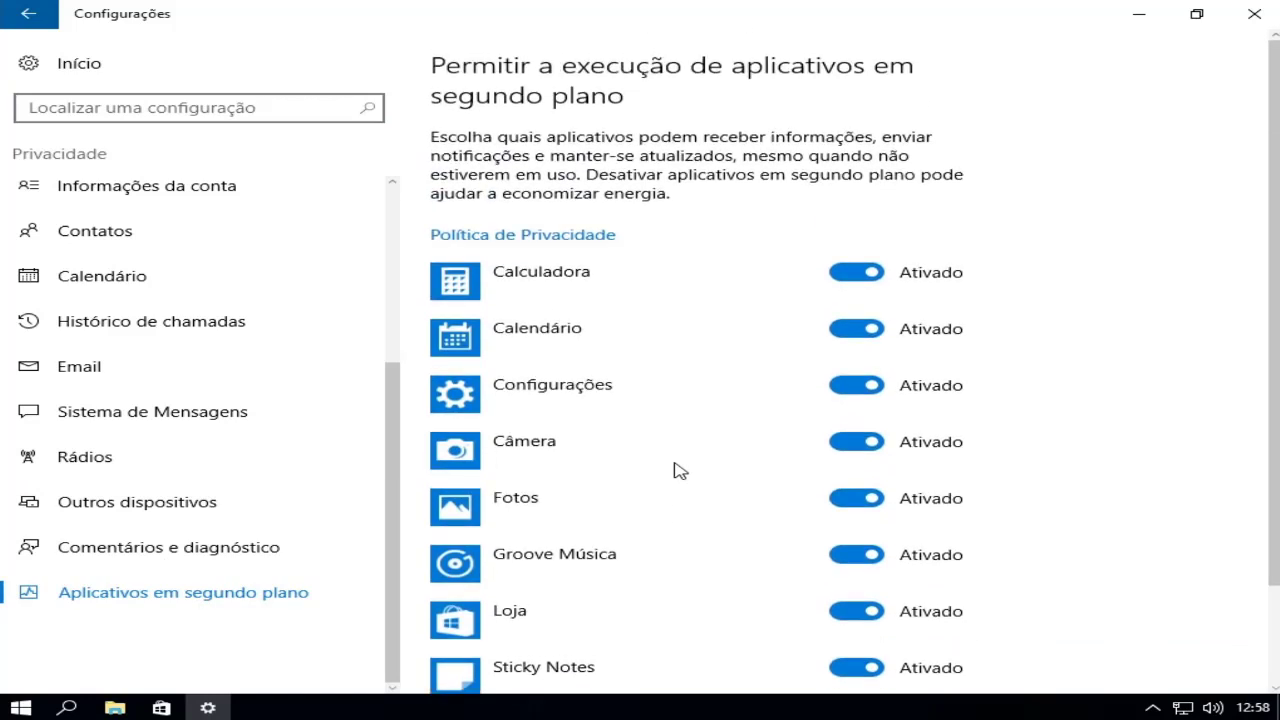
# Step: Look over the available wallpaper images and fit option in the Personalização settings, and close Settings
pyautogui.click(31, 14)
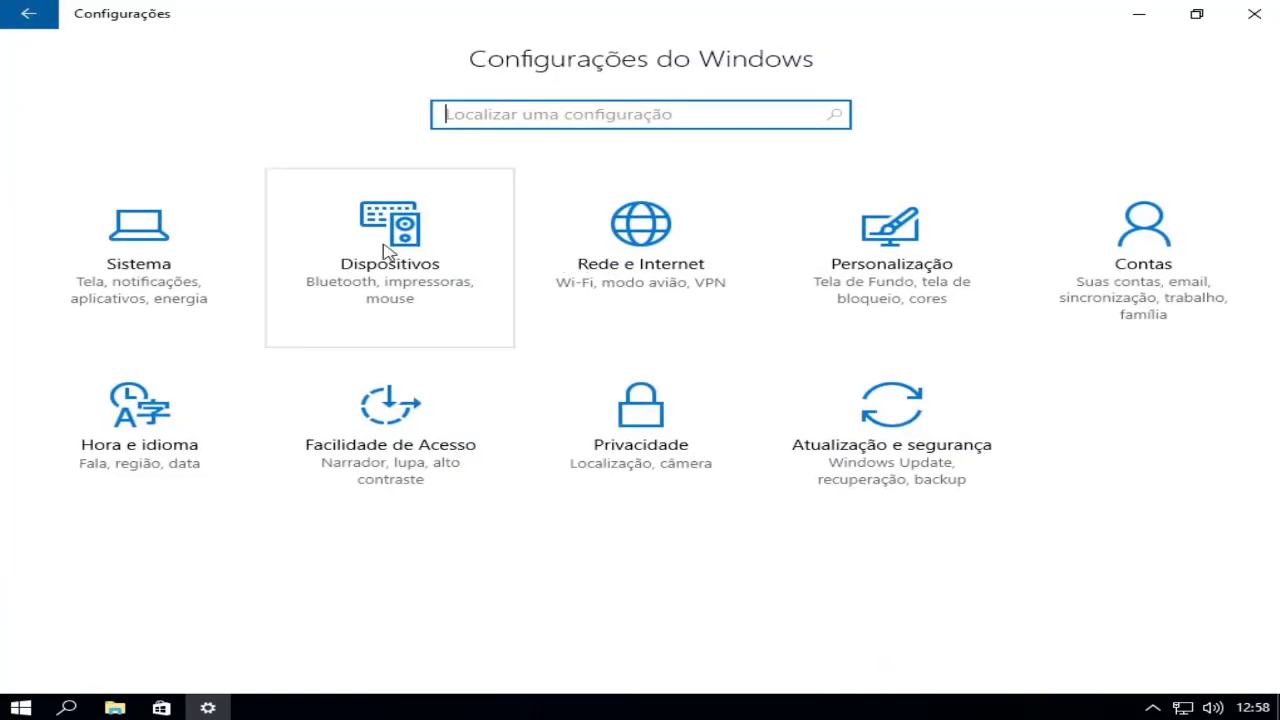
pyautogui.click(849, 278)
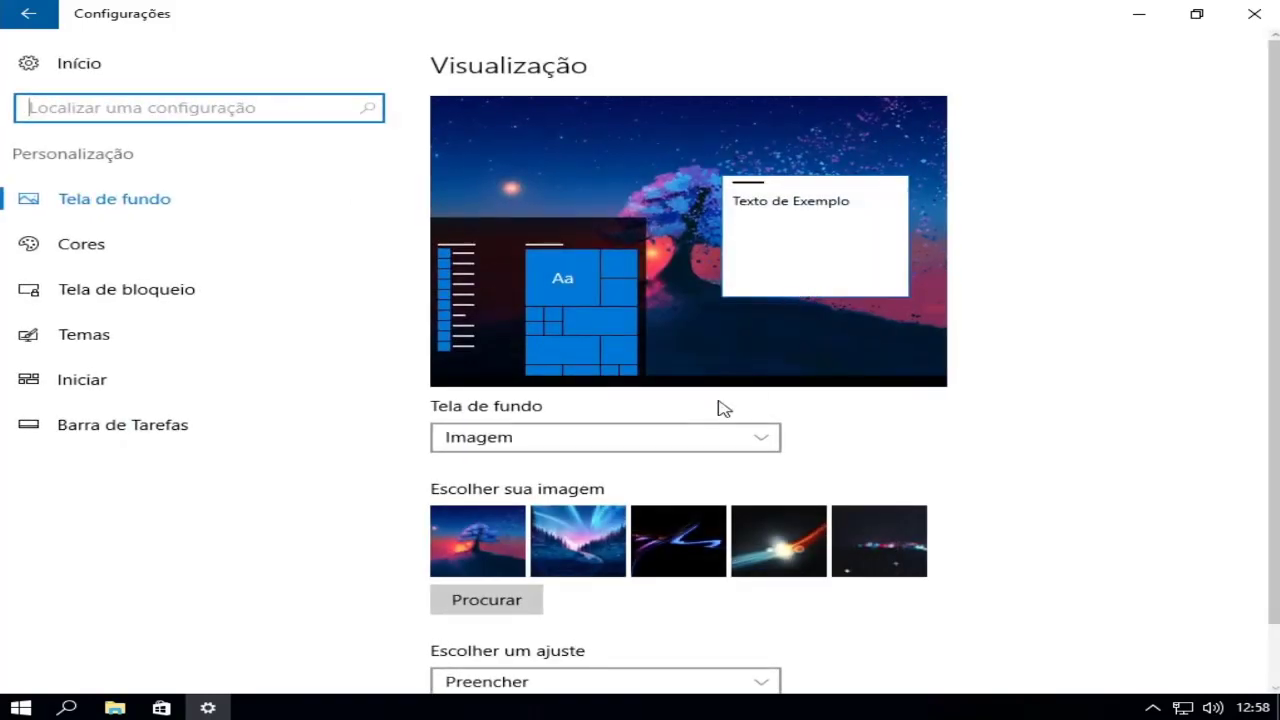
pyautogui.scroll(-1, 500, 490)
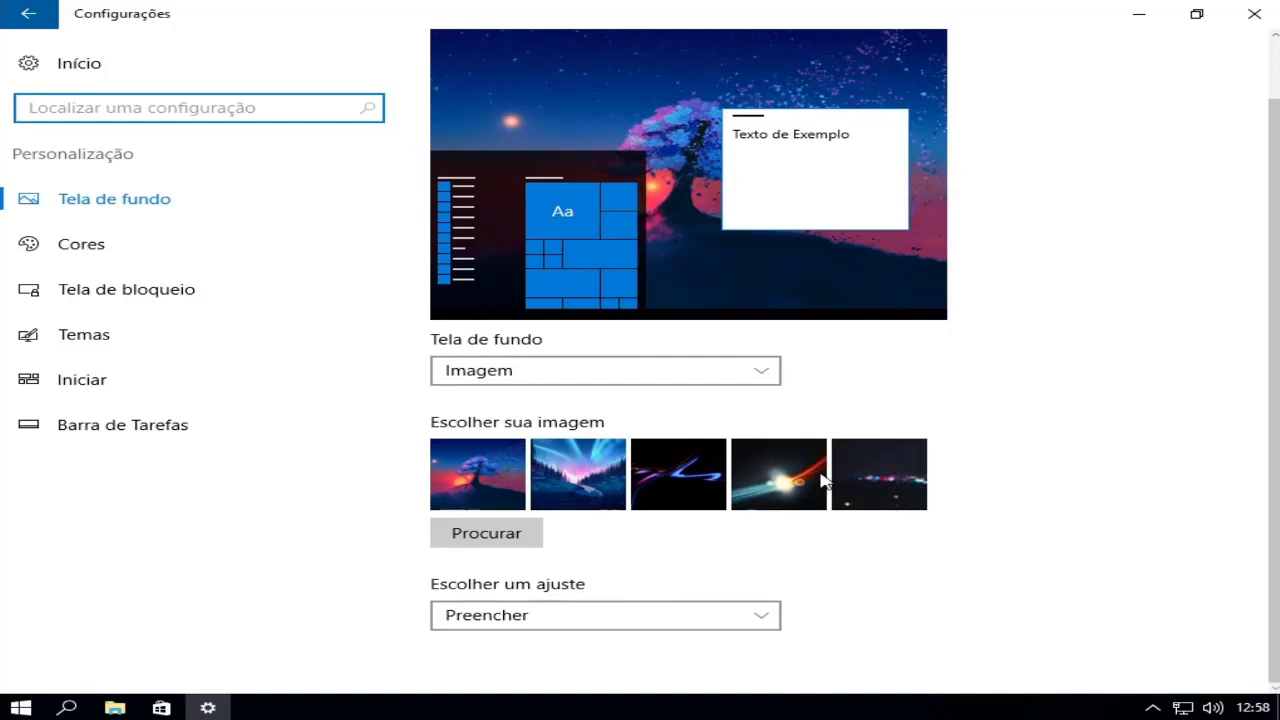
pyautogui.scroll(1, 818, 484)
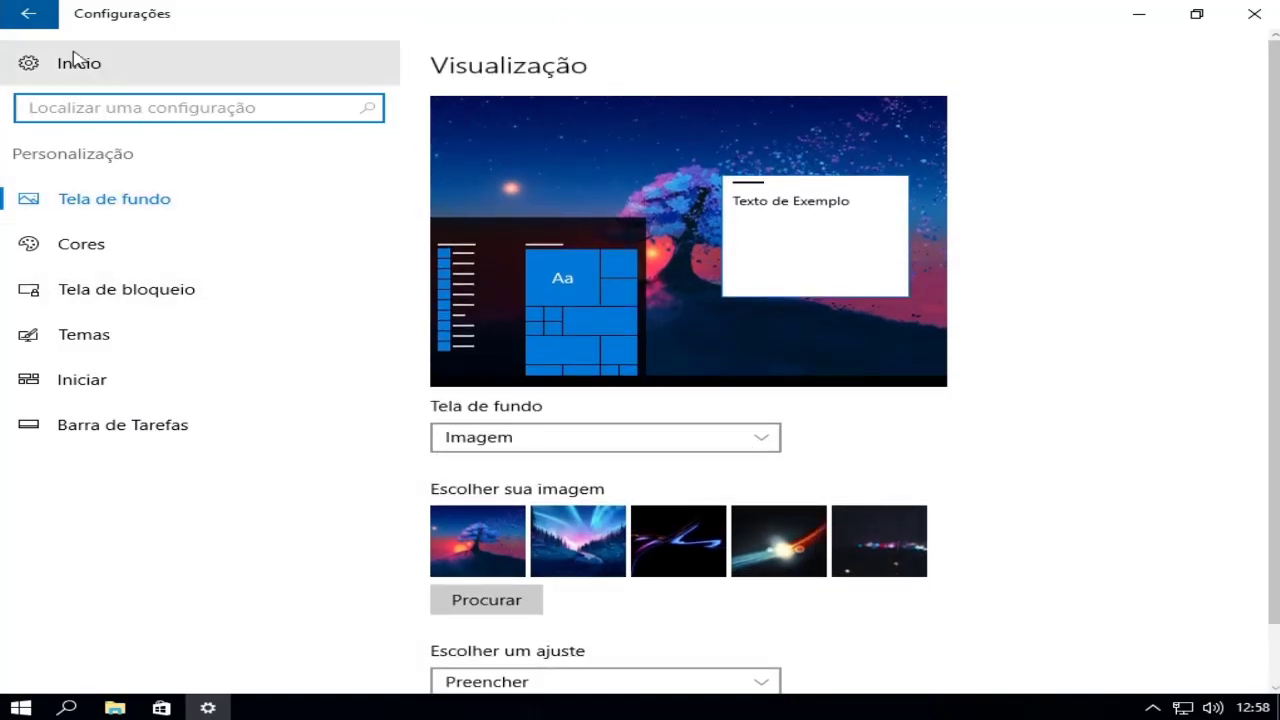
pyautogui.click(27, 18)
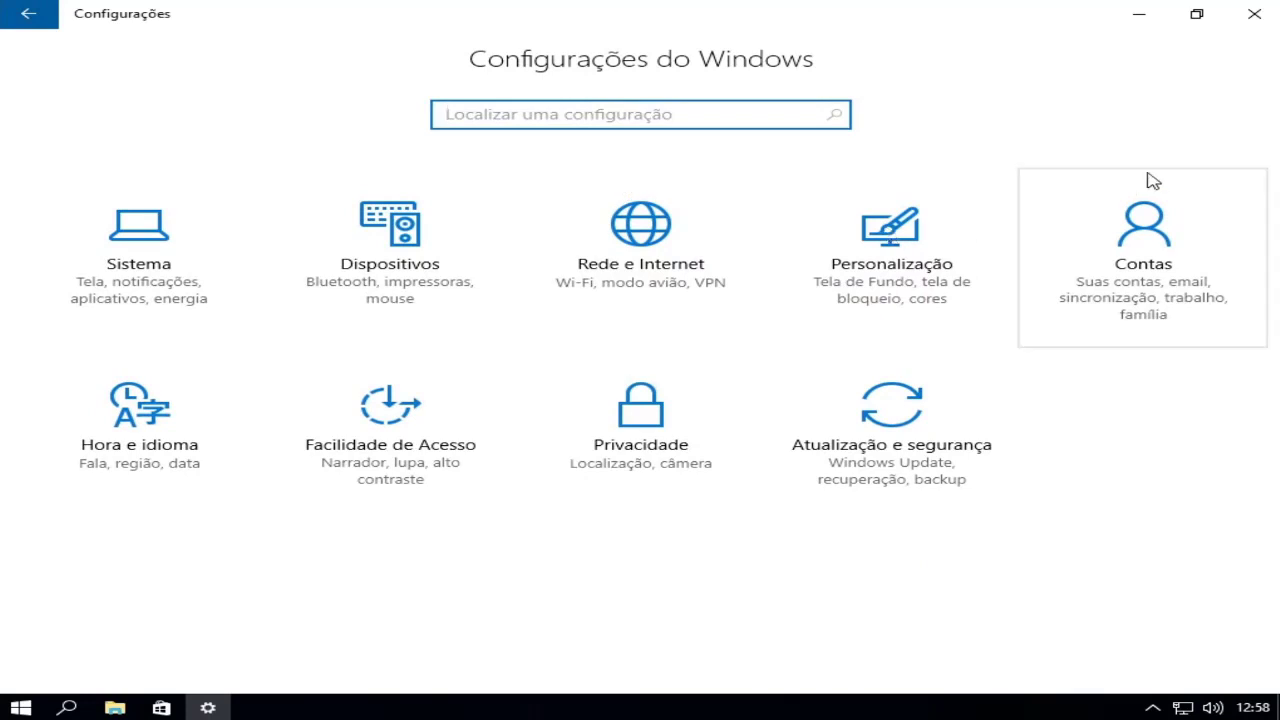
pyautogui.click(1254, 14)
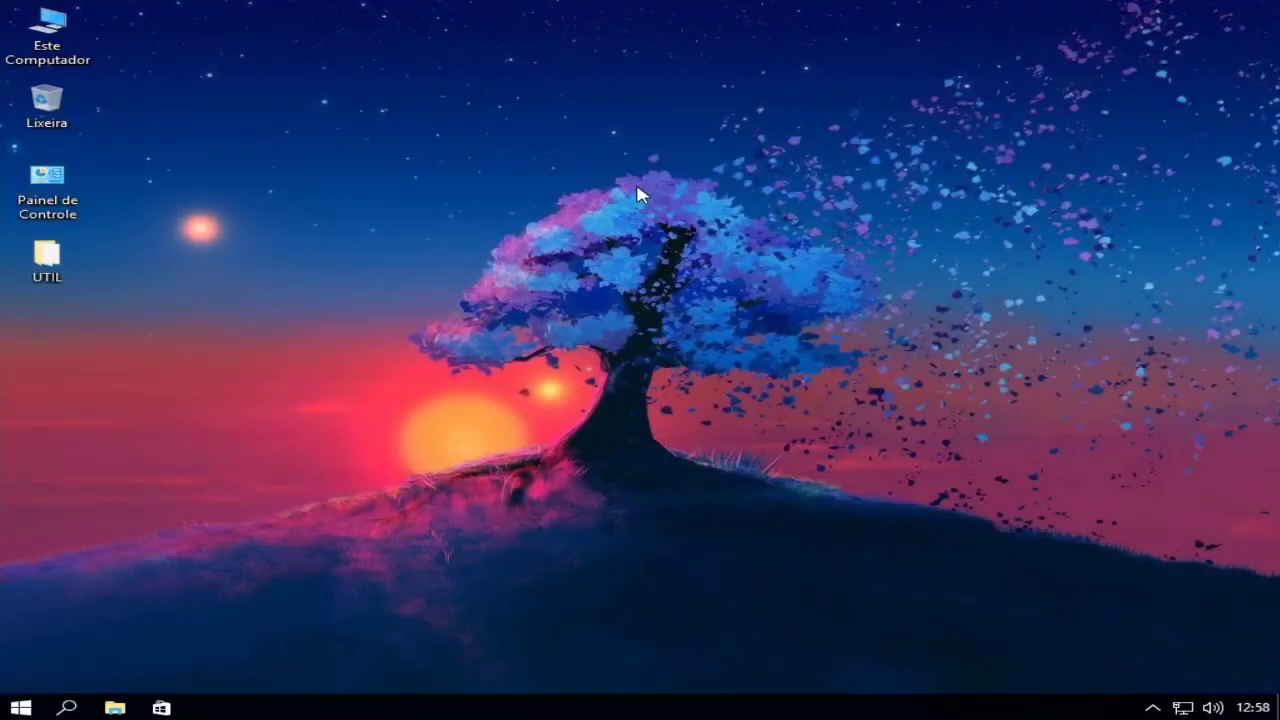
# Step: Refresh the desktop and check the used and free space in the properties of Disco Local (C:)
pyautogui.rightClick(638, 193)
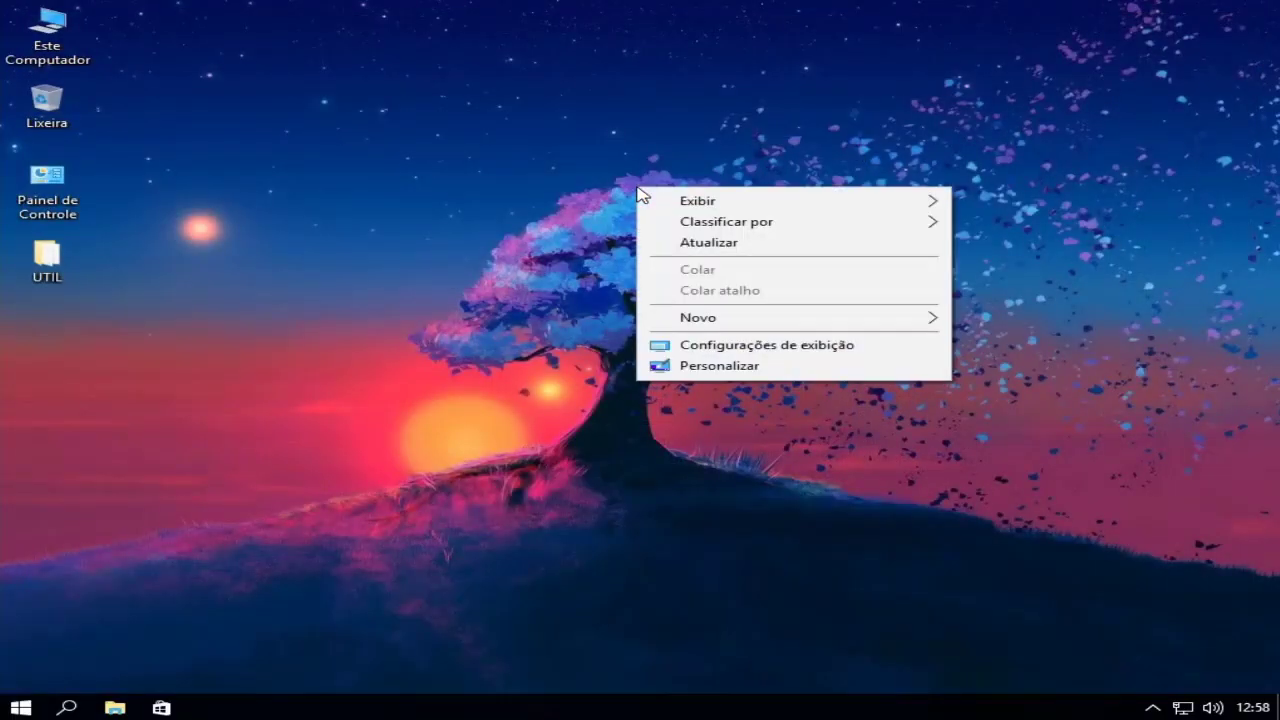
pyautogui.click(703, 243)
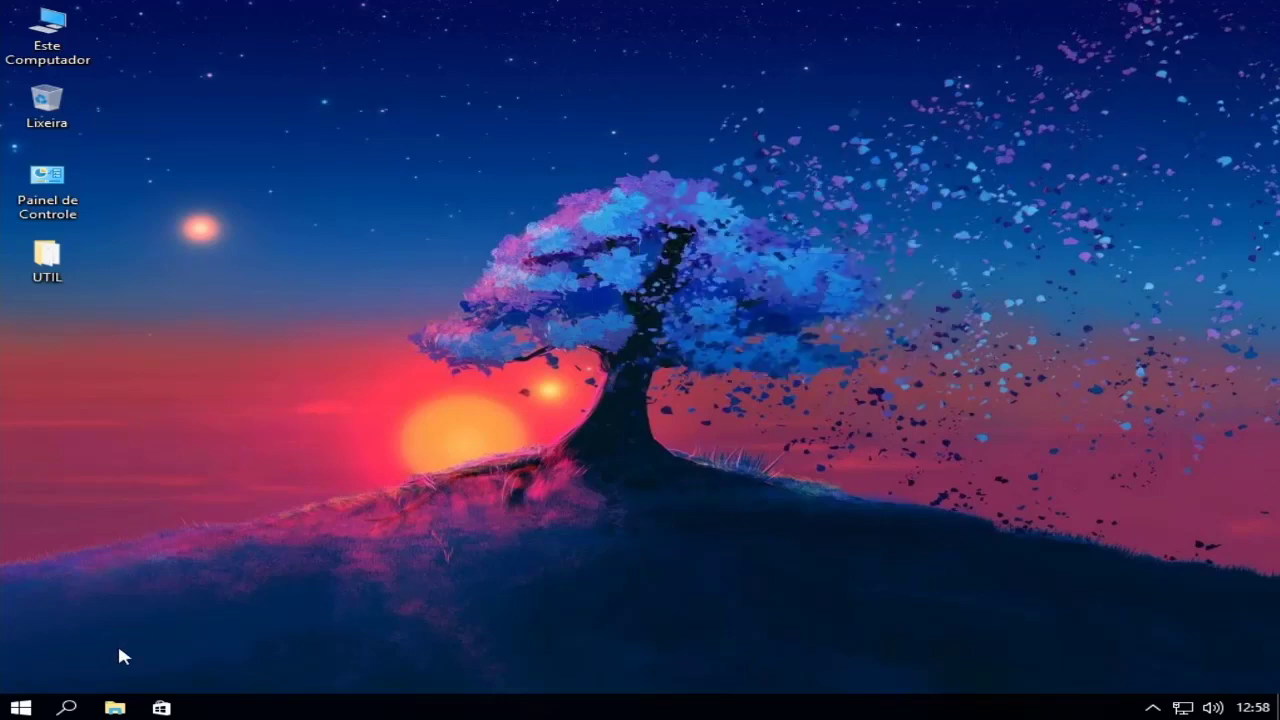
pyautogui.click(128, 707)
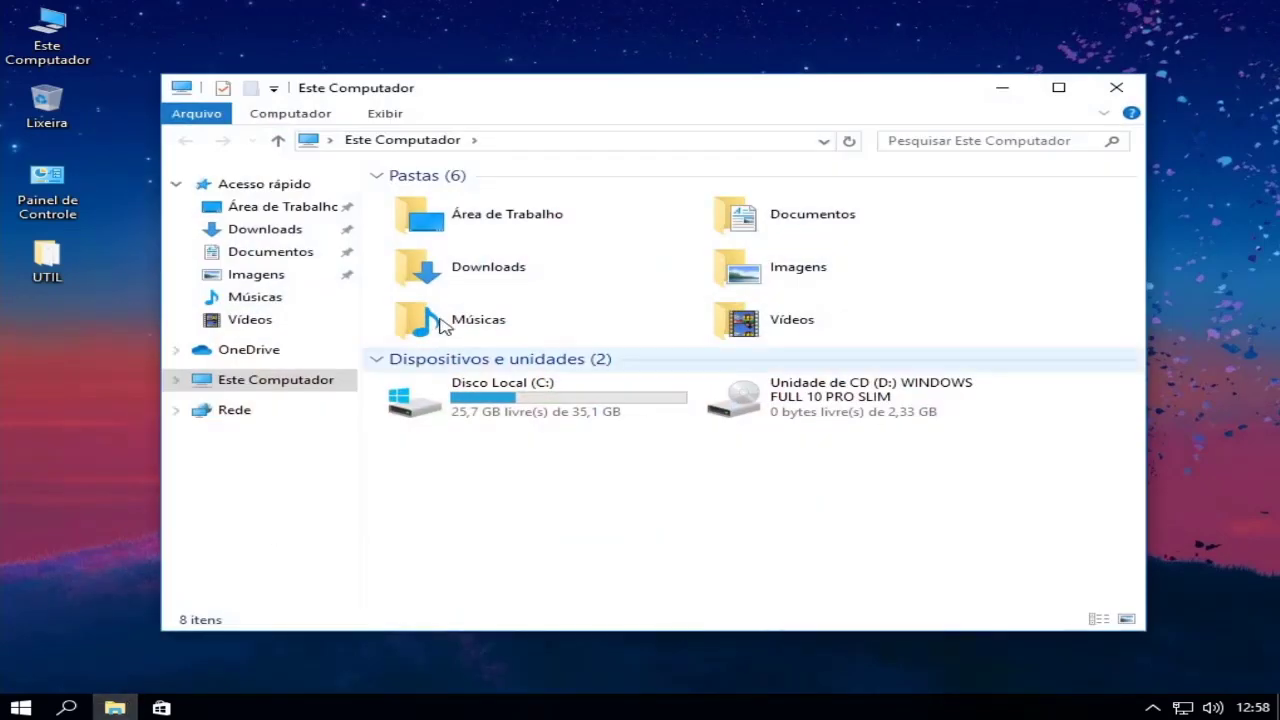
pyautogui.rightClick(447, 390)
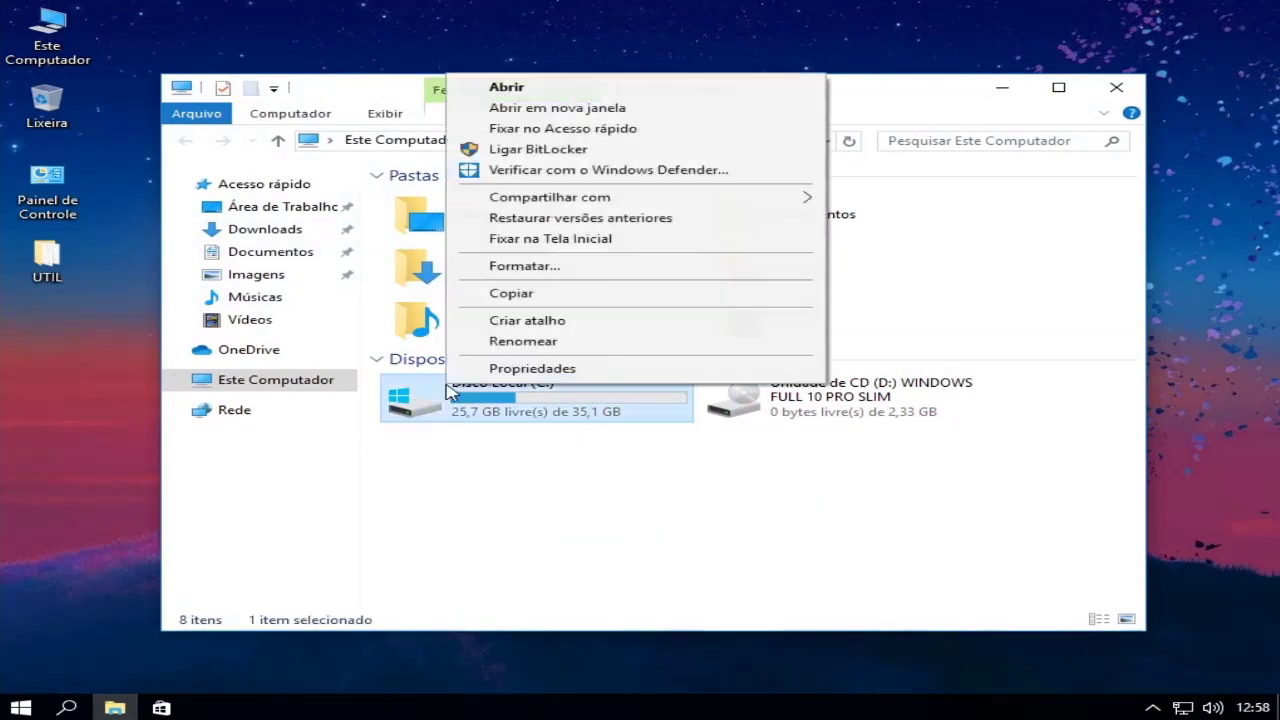
pyautogui.click(553, 370)
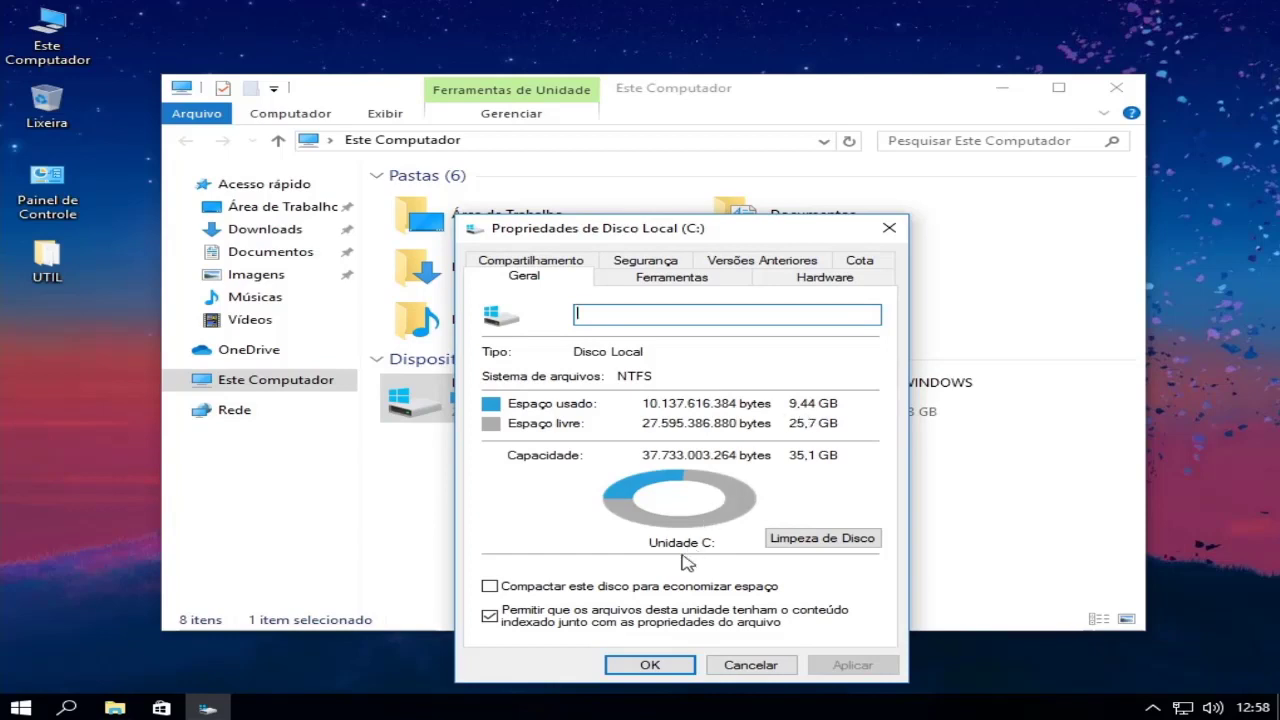
pyautogui.click(659, 662)
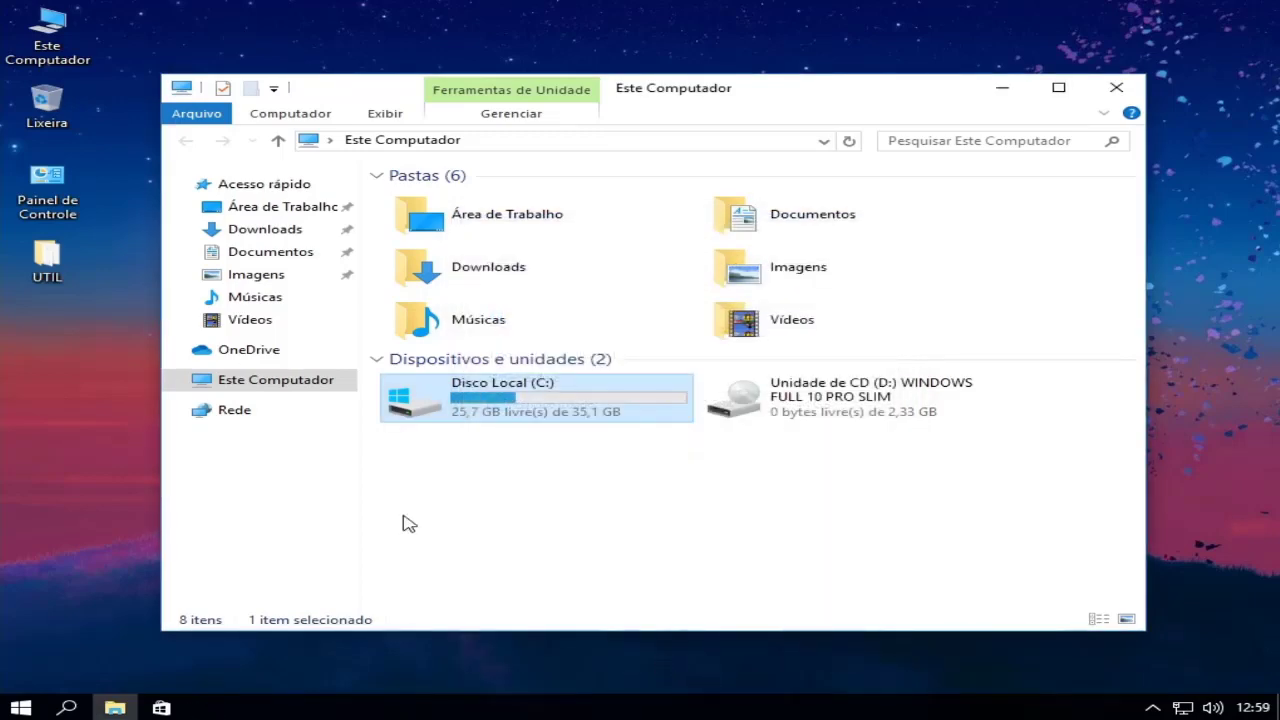
# Step: Open the properties of Este Computador and review the system information down to the Windows activation section
pyautogui.rightClick(319, 387)
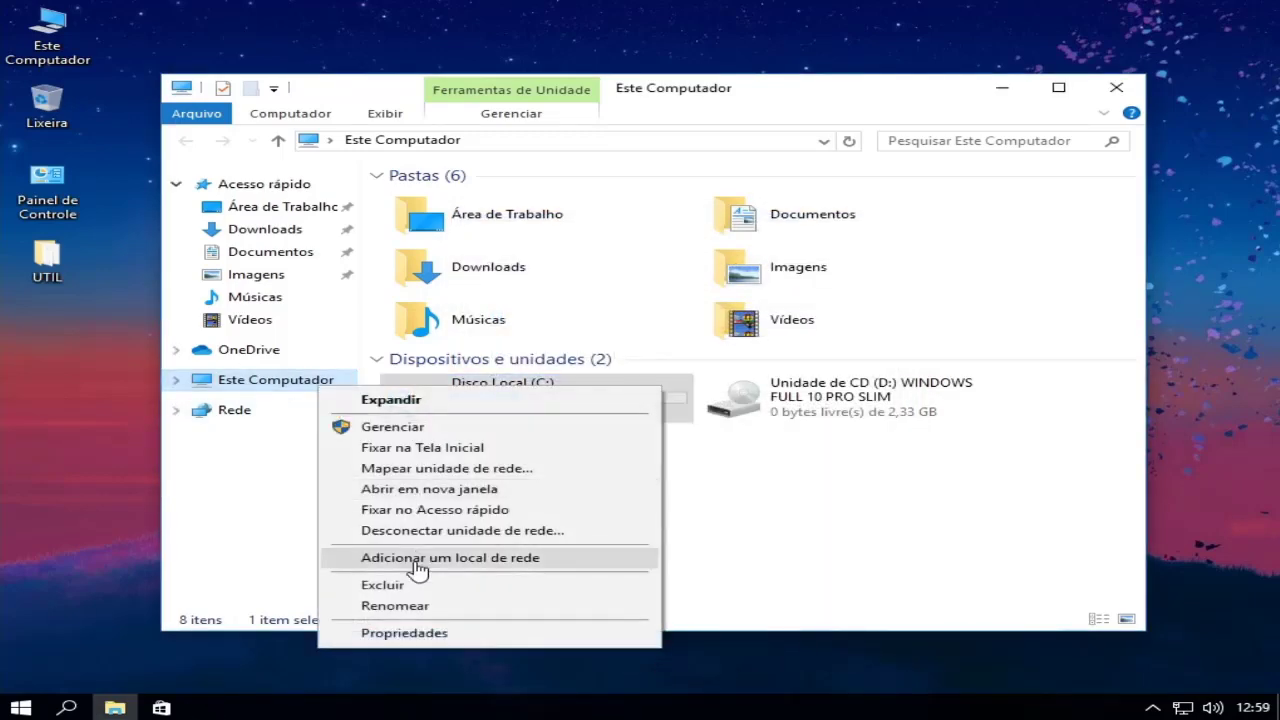
pyautogui.click(427, 632)
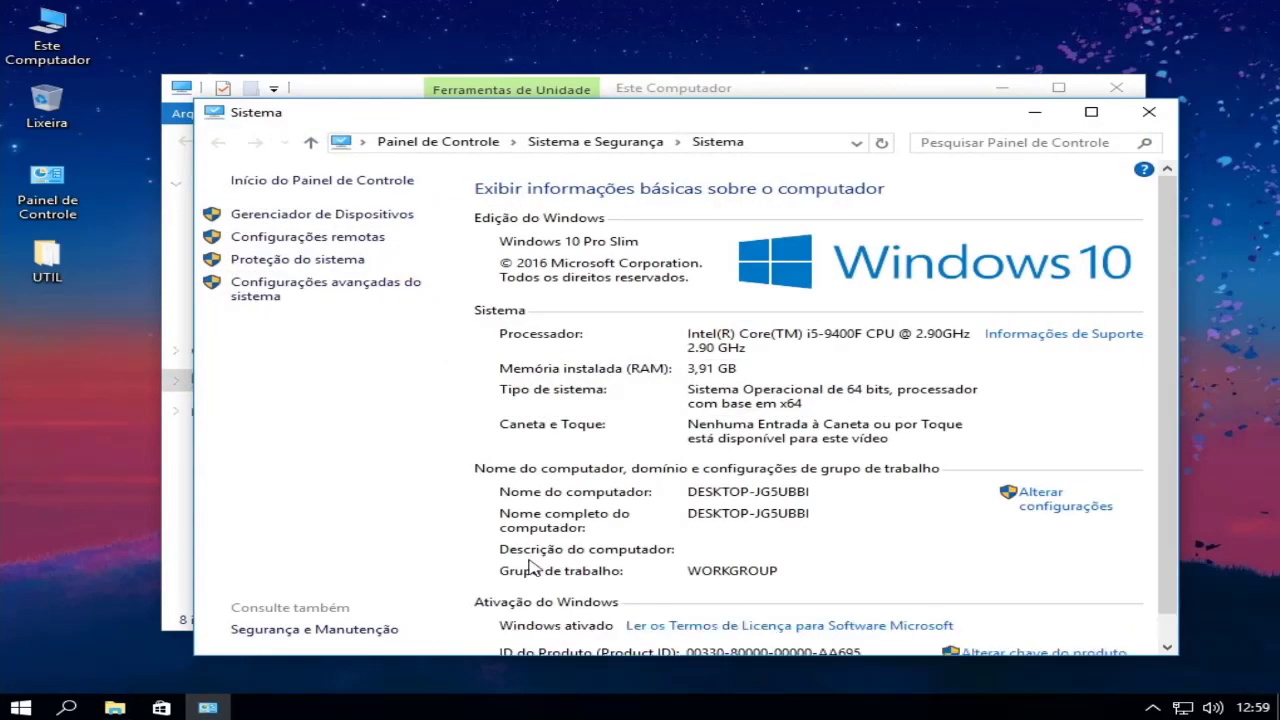
pyautogui.scroll(-1, 852, 404)
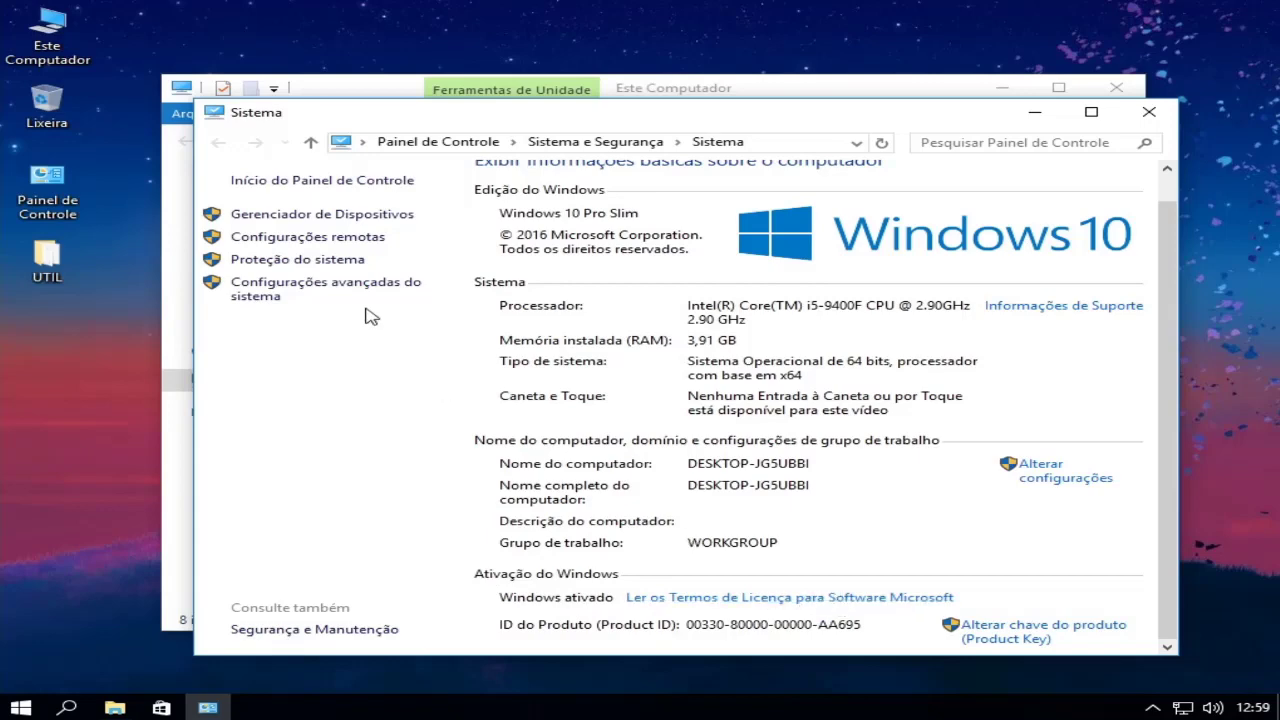
# Step: Adjust the visual effects for best performance, keeping only thumbnails, smoothed screen fonts and desktop icon label shadows enabled, and apply the changes
pyautogui.click(330, 289)
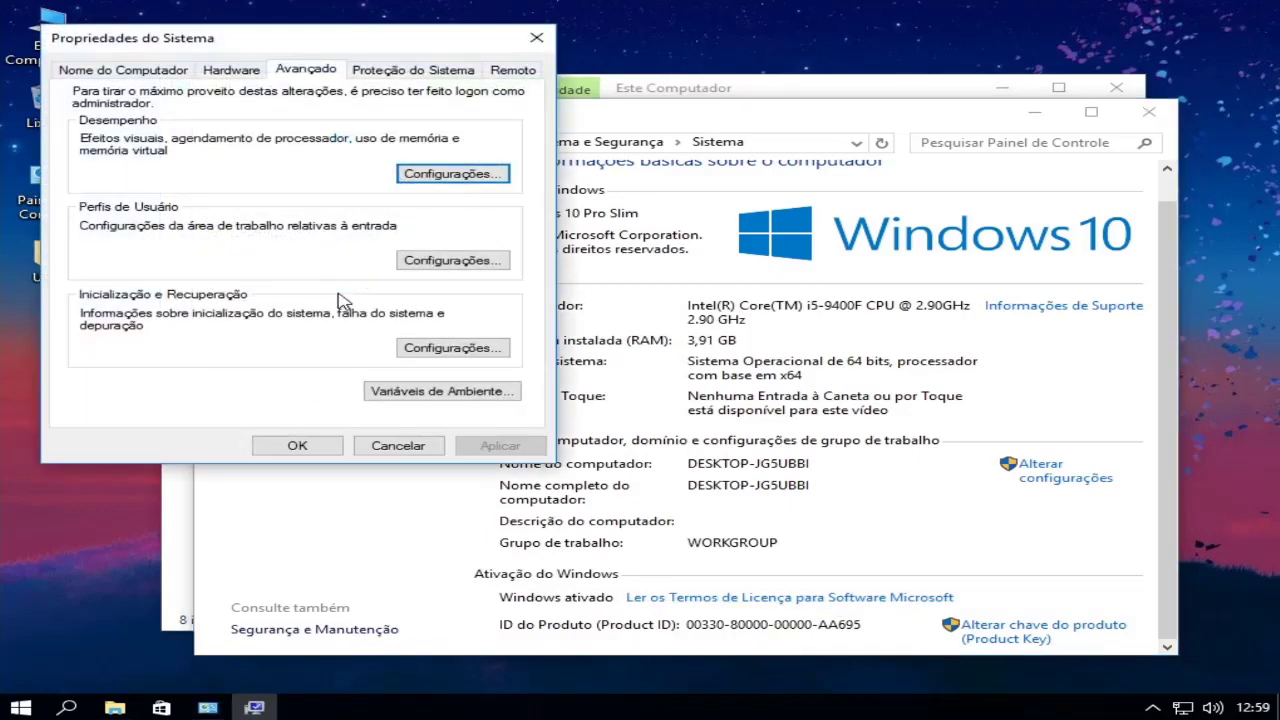
pyautogui.click(443, 176)
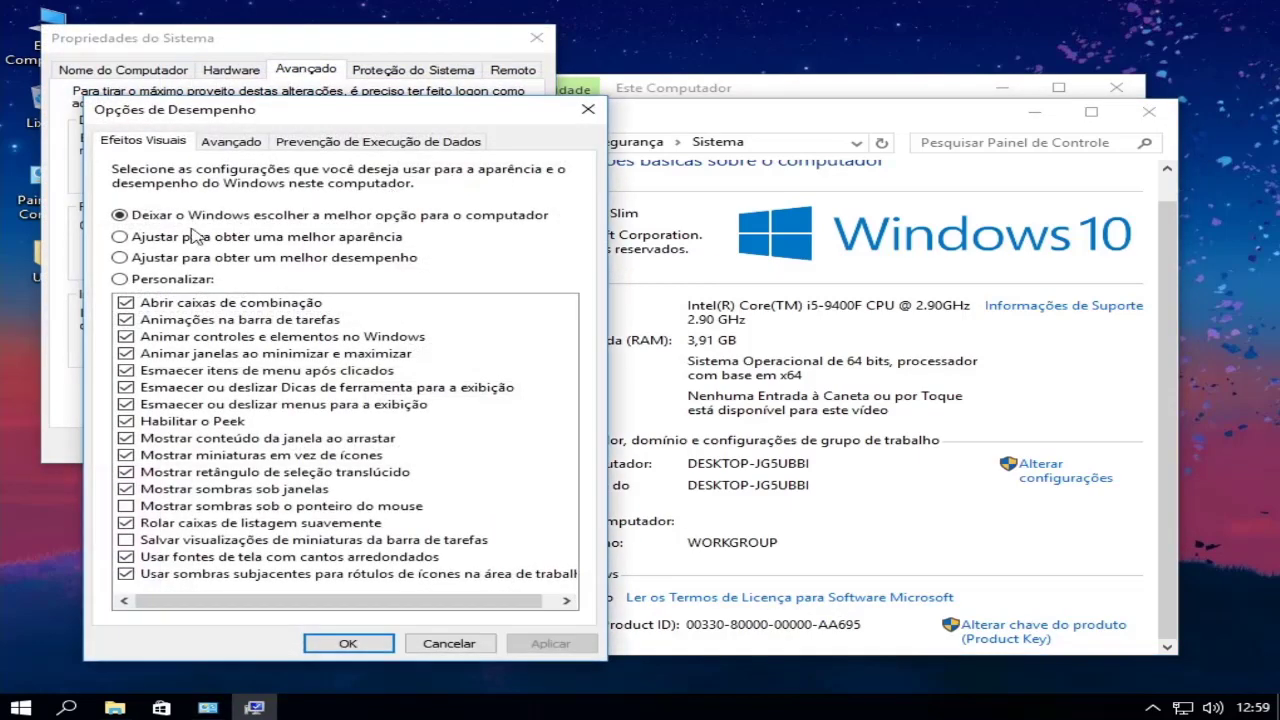
pyautogui.click(119, 257)
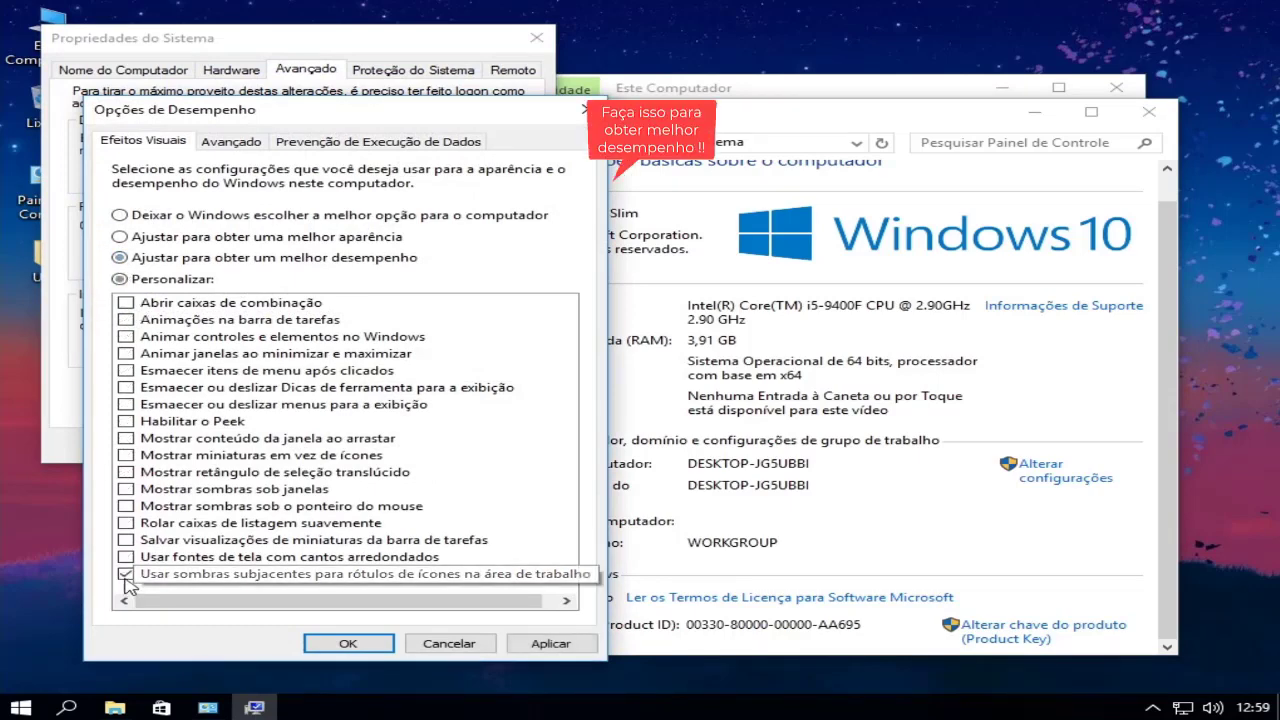
pyautogui.click(125, 574)
pyautogui.click(125, 557)
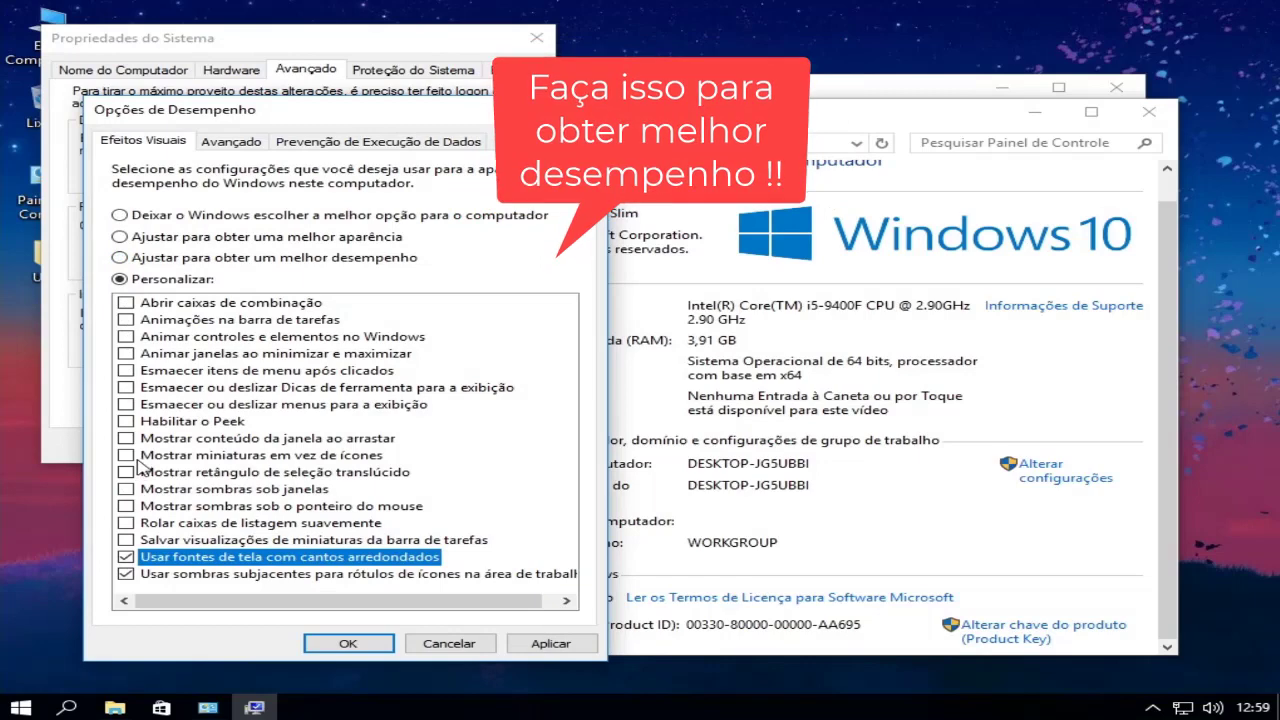
pyautogui.click(126, 455)
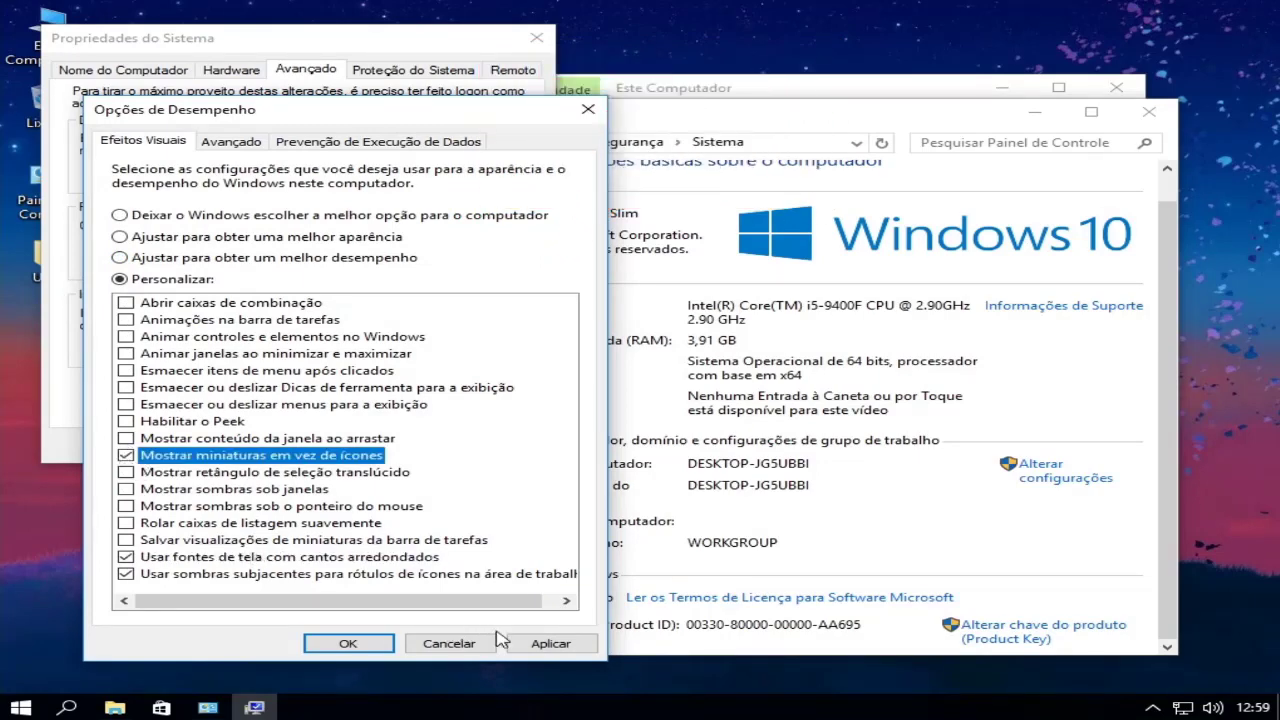
pyautogui.click(550, 643)
pyautogui.click(345, 643)
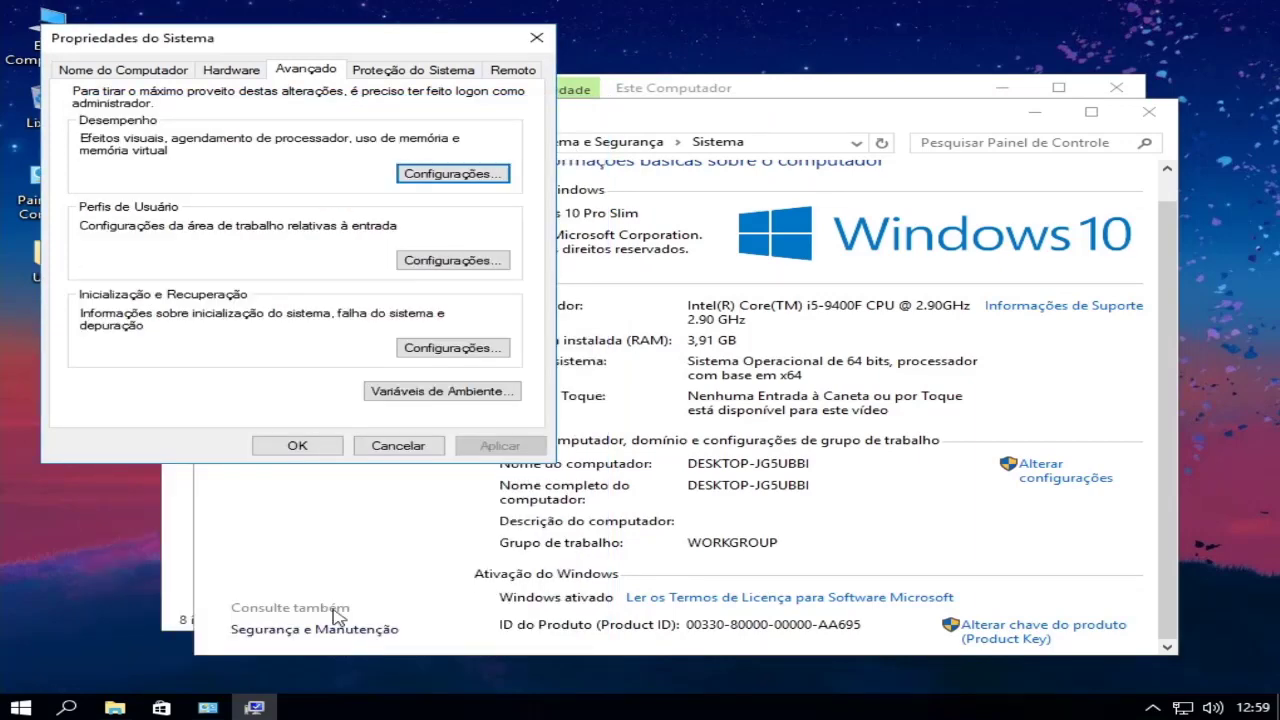
# Step: Close the Propriedades do Sistema, Sistema and Este Computador windows
pyautogui.click(546, 40)
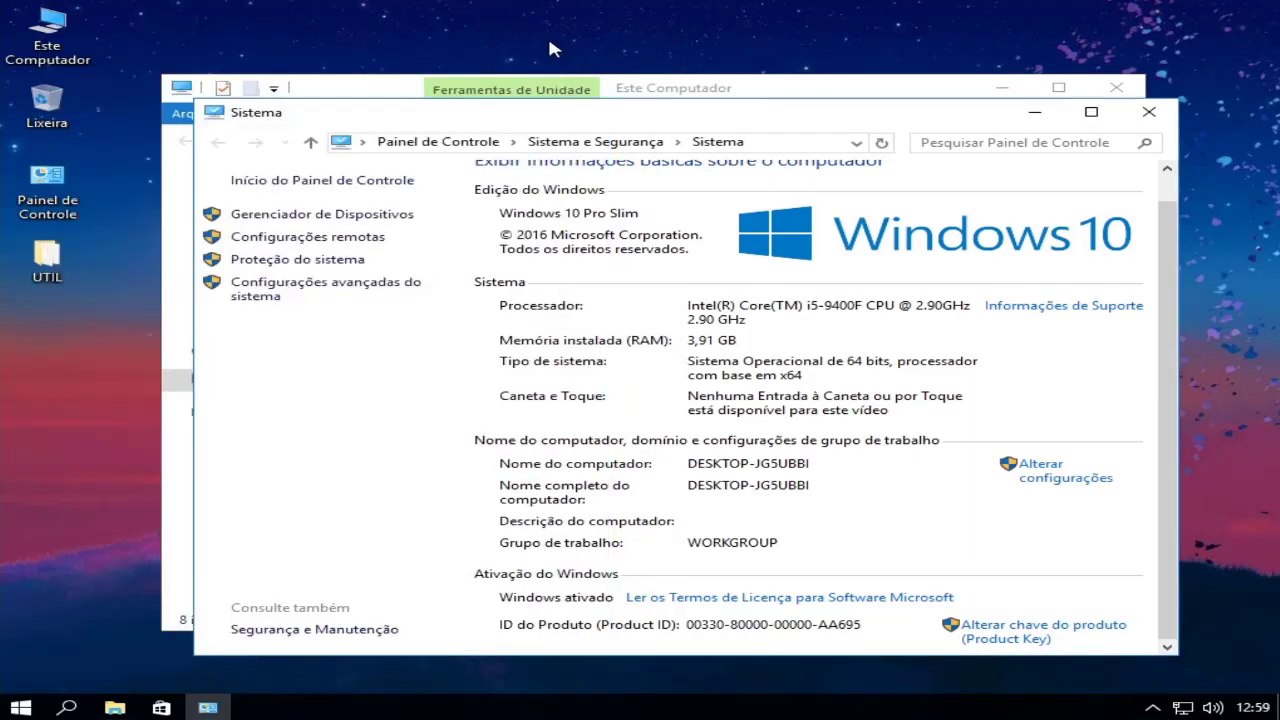
pyautogui.click(1150, 111)
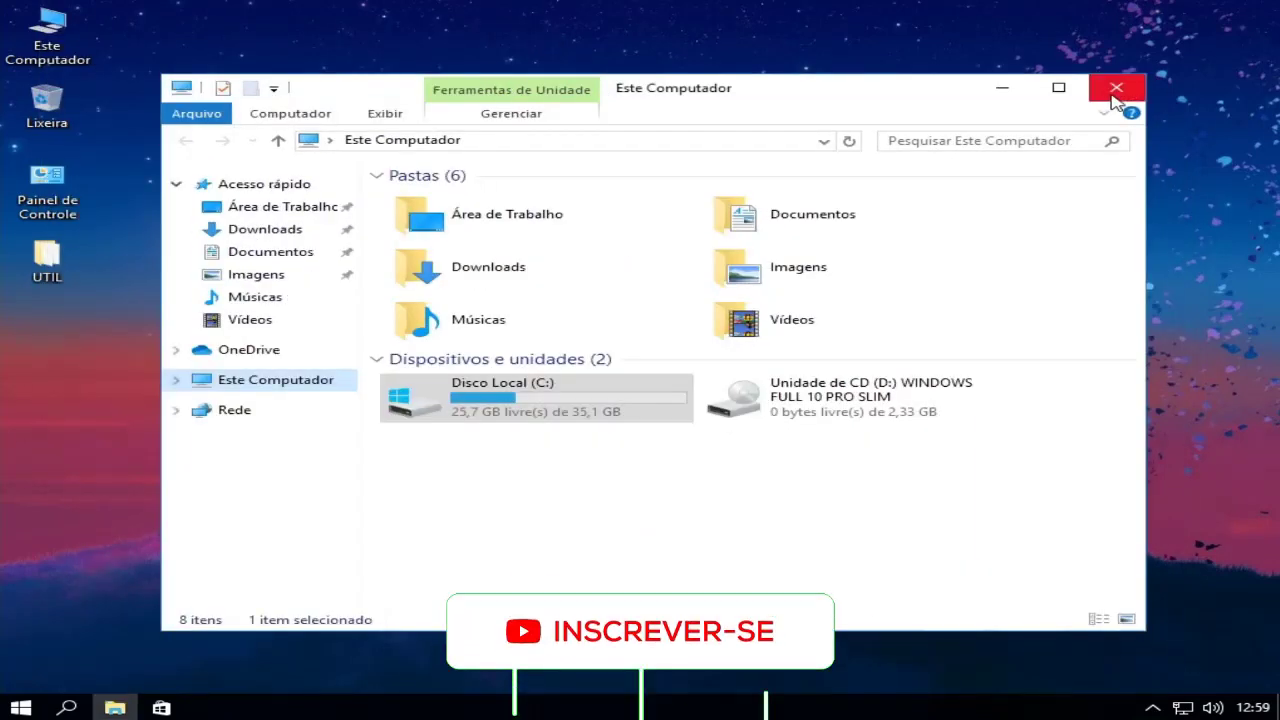
pyautogui.click(1116, 87)
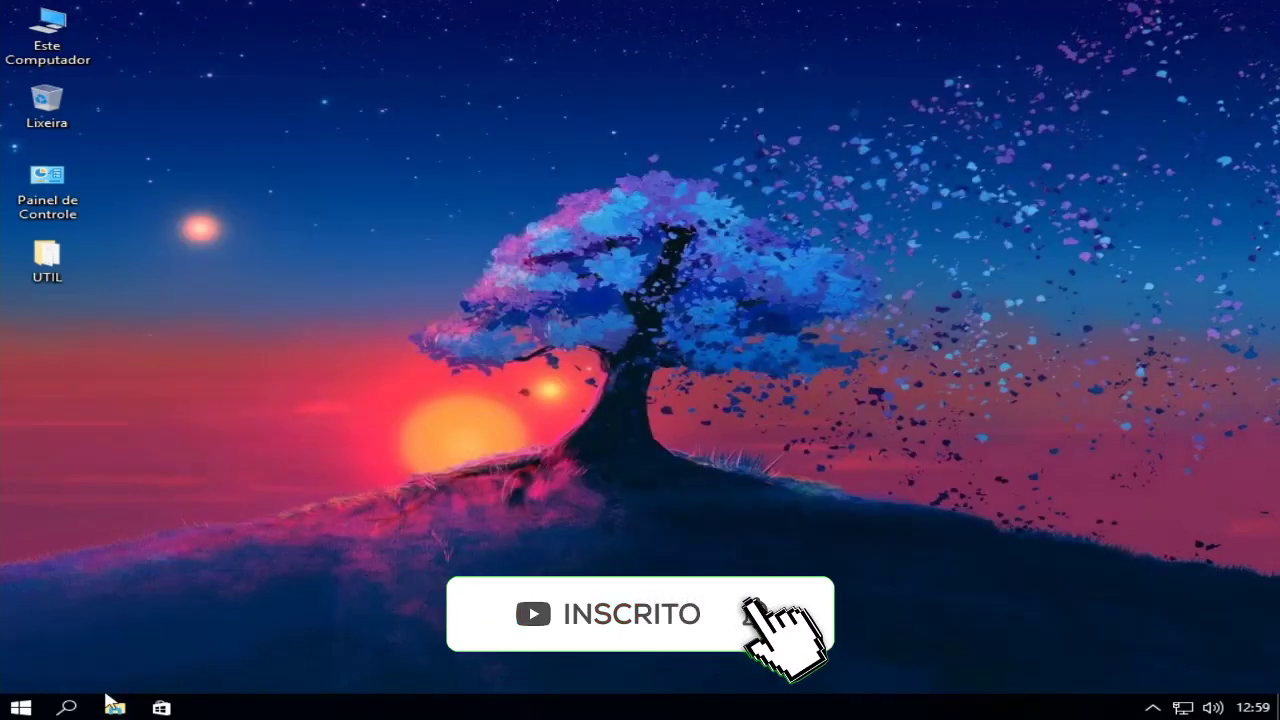
# Step: Search Windows for "ser", open Serviços and look through the local services down to Windows Update
pyautogui.click(69, 707)
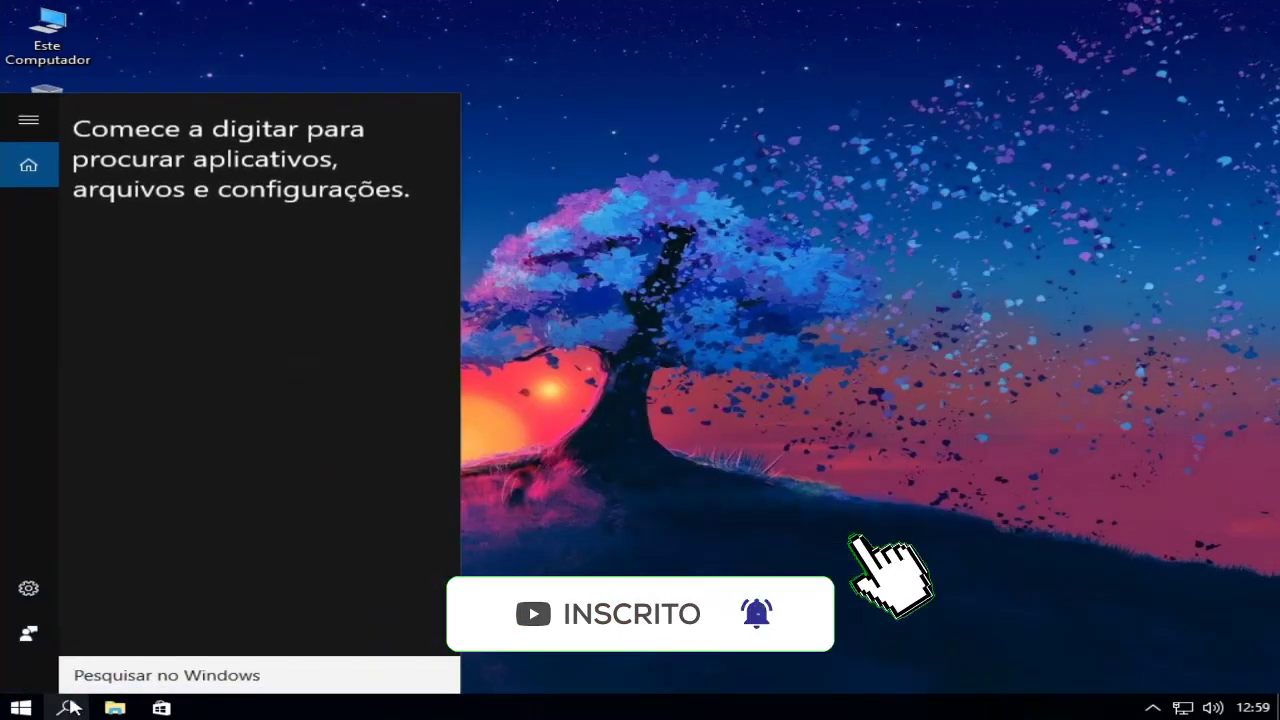
pyautogui.write('ser')
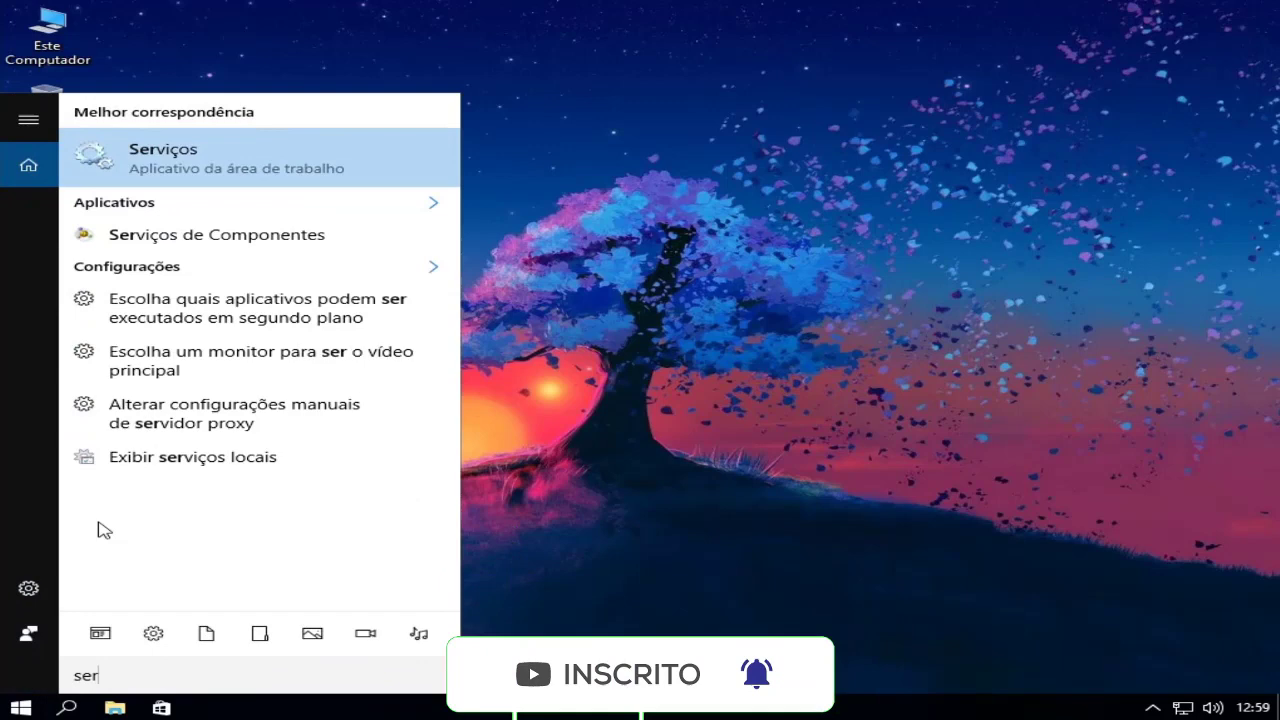
pyautogui.click(246, 170)
pyautogui.scroll(-15, 663, 450)
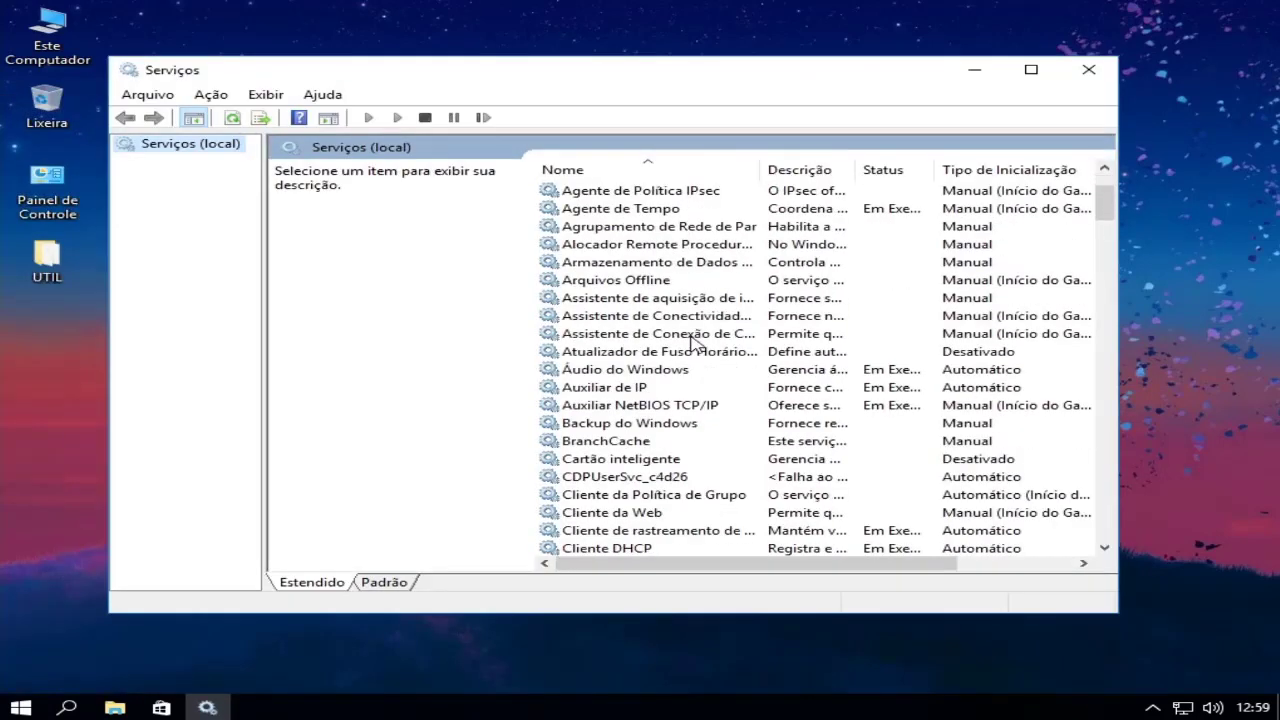
pyautogui.scroll(-20, 663, 450)
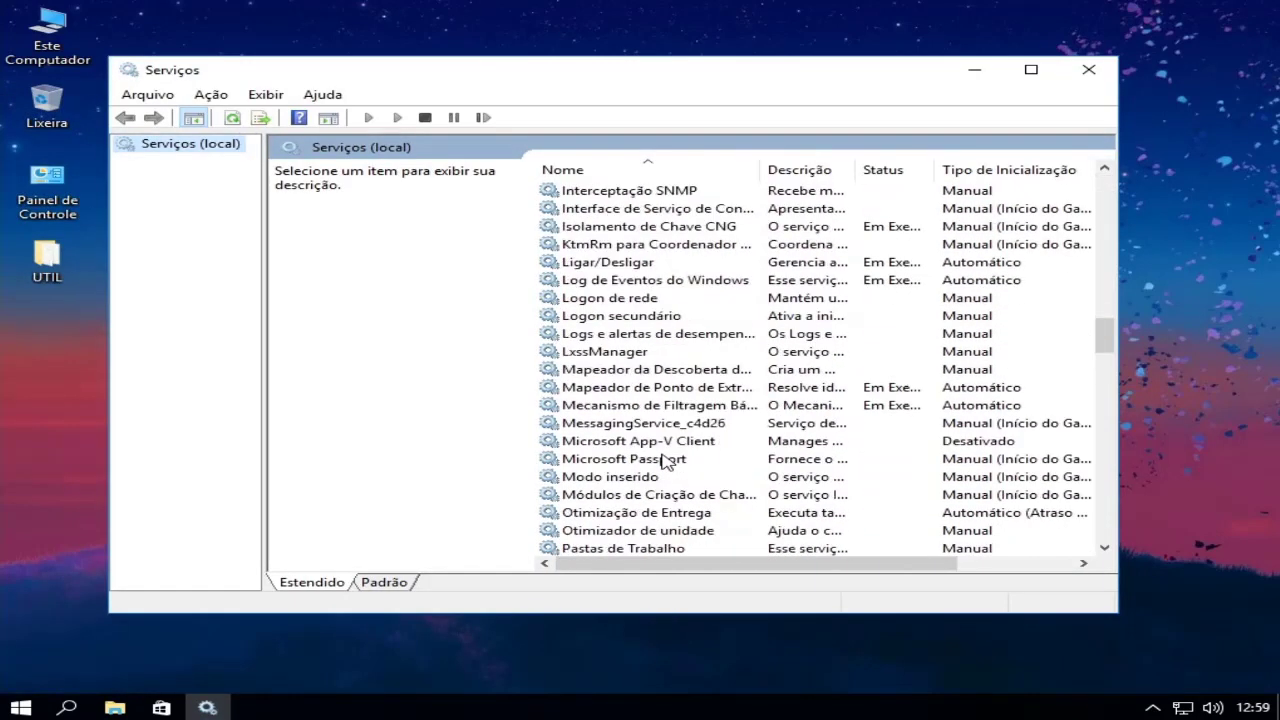
pyautogui.scroll(-16, 663, 463)
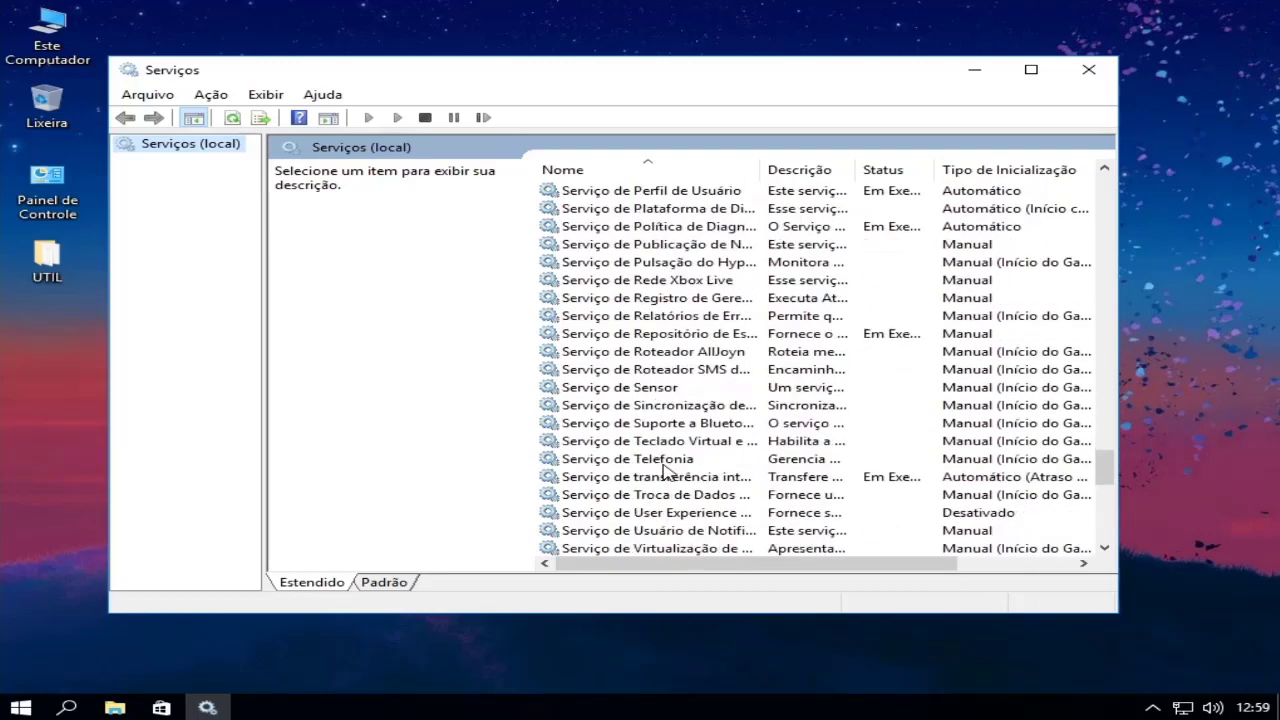
pyautogui.scroll(-10, 1090, 478)
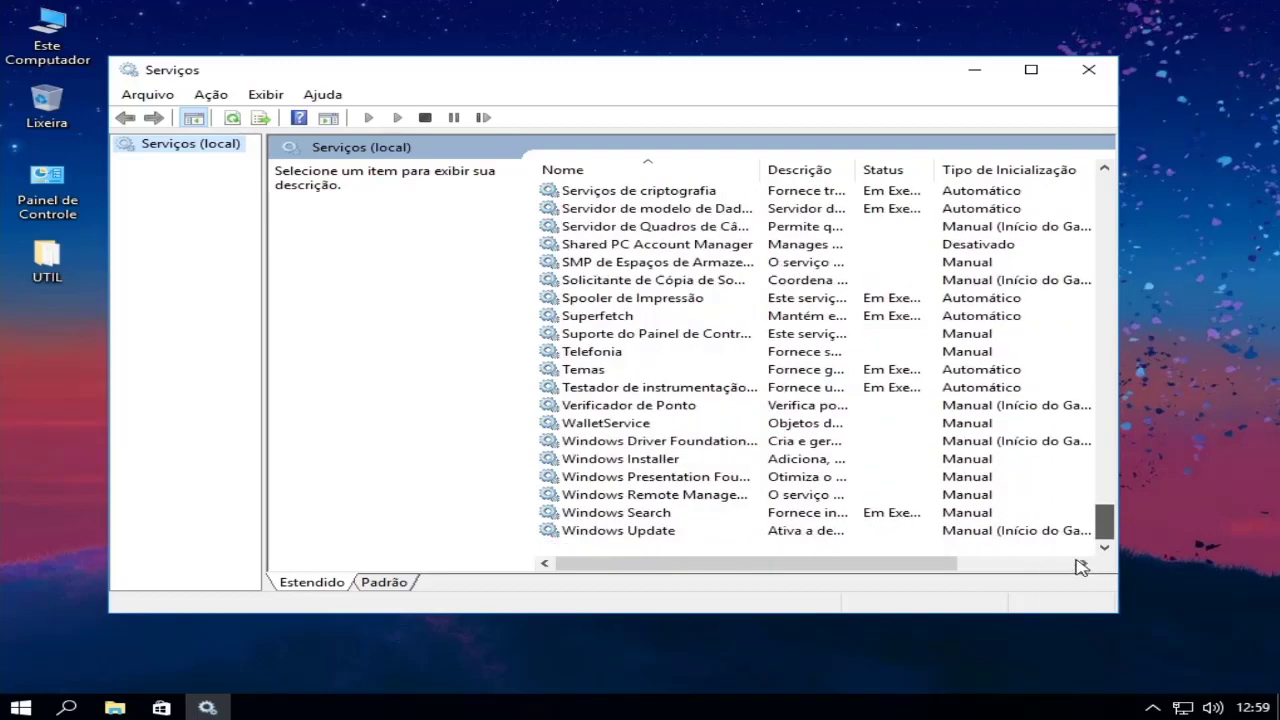
# Step: Set the startup type of the Windows Update service to Desativado and apply the change
pyautogui.doubleClick(698, 532)
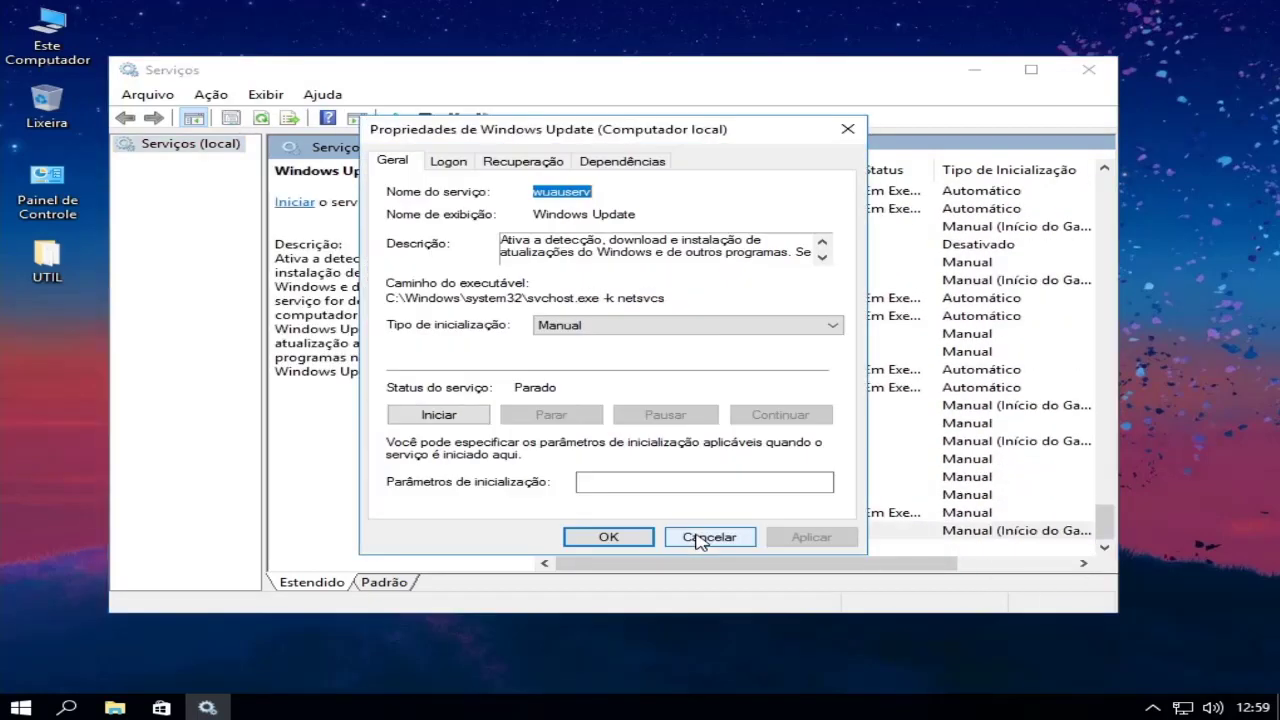
pyautogui.click(660, 333)
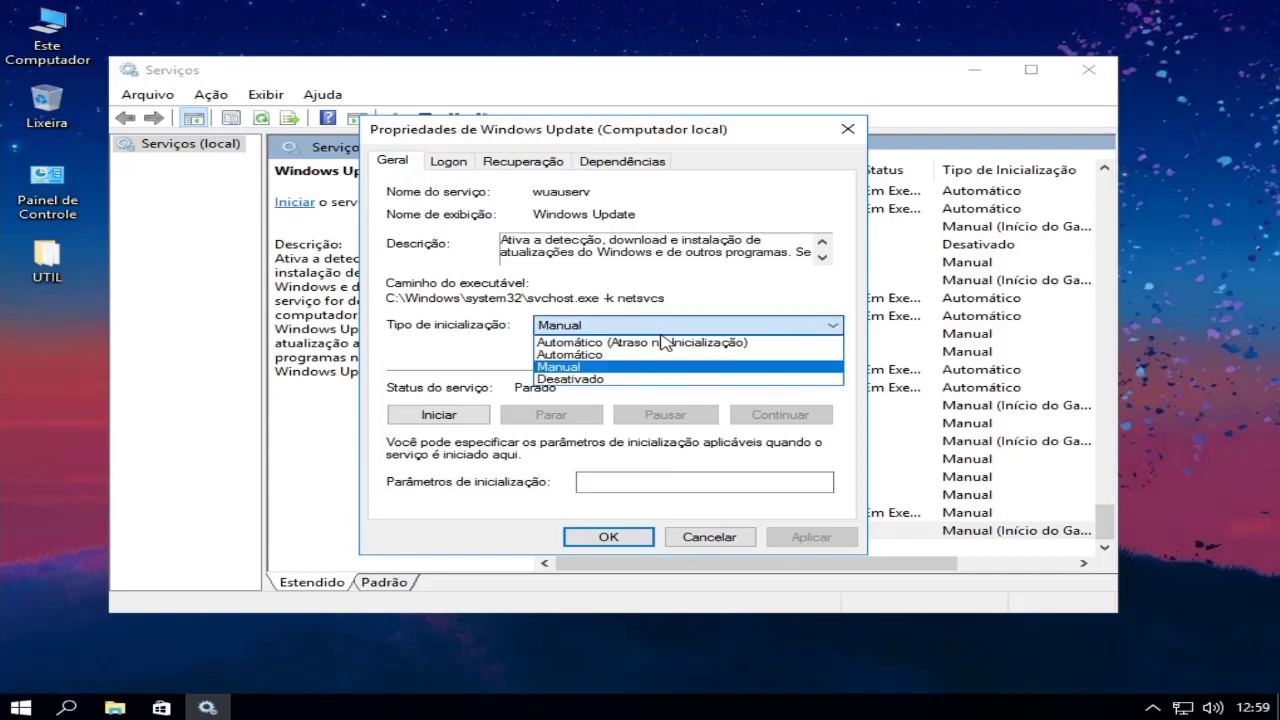
pyautogui.click(594, 380)
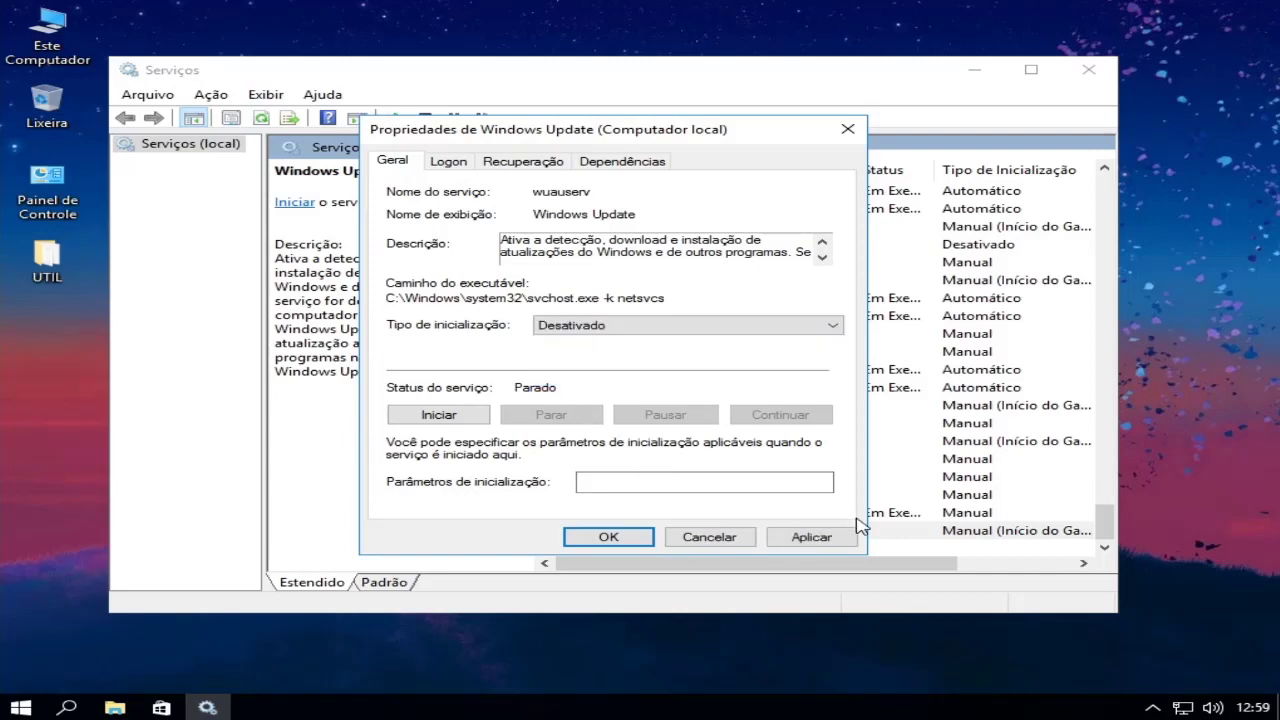
pyautogui.click(826, 536)
pyautogui.click(606, 539)
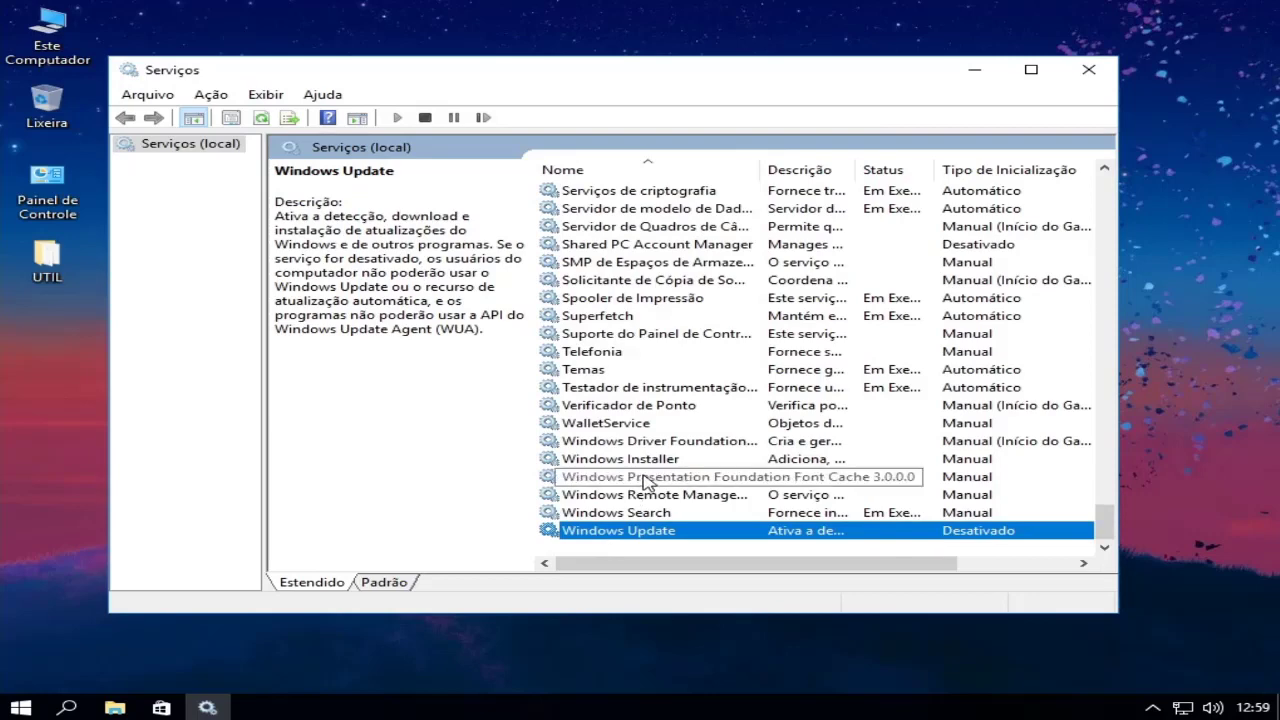
# Step: Stop the Spooler de Impressão service, set its startup type to Desativado, and close Serviços
pyautogui.scroll(1, 645, 483)
pyautogui.doubleClick(640, 352)
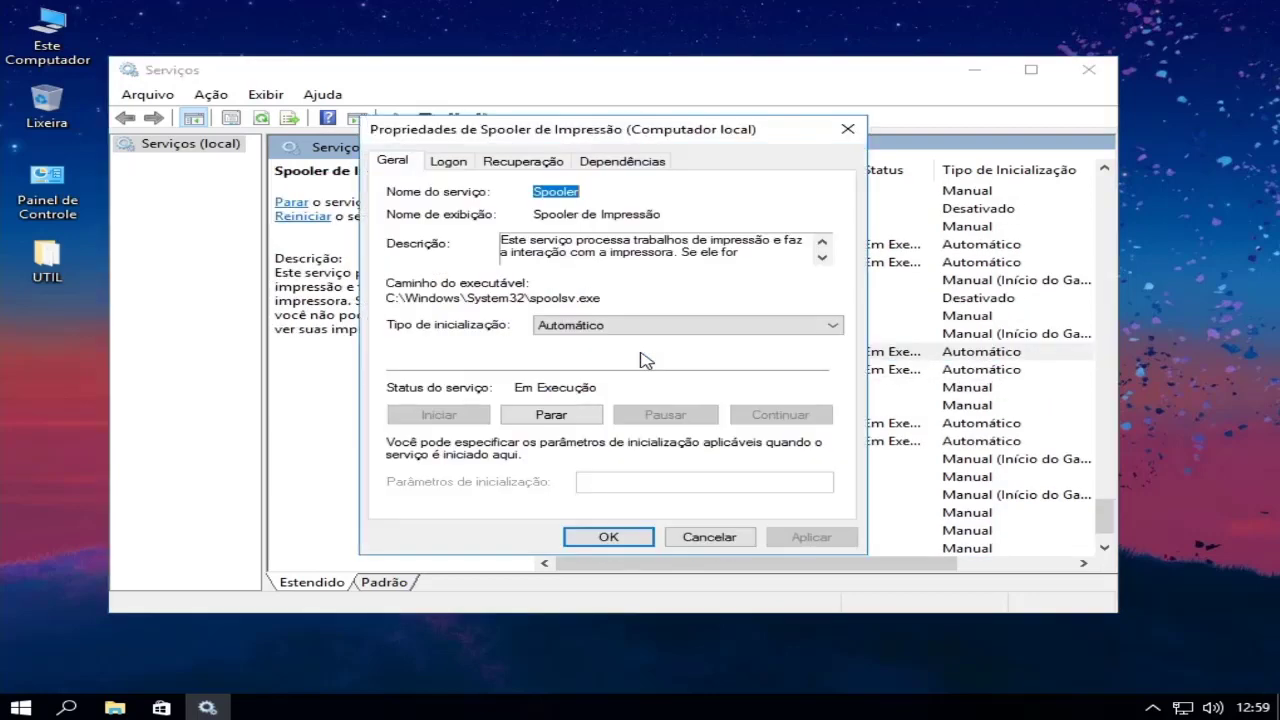
pyautogui.click(578, 416)
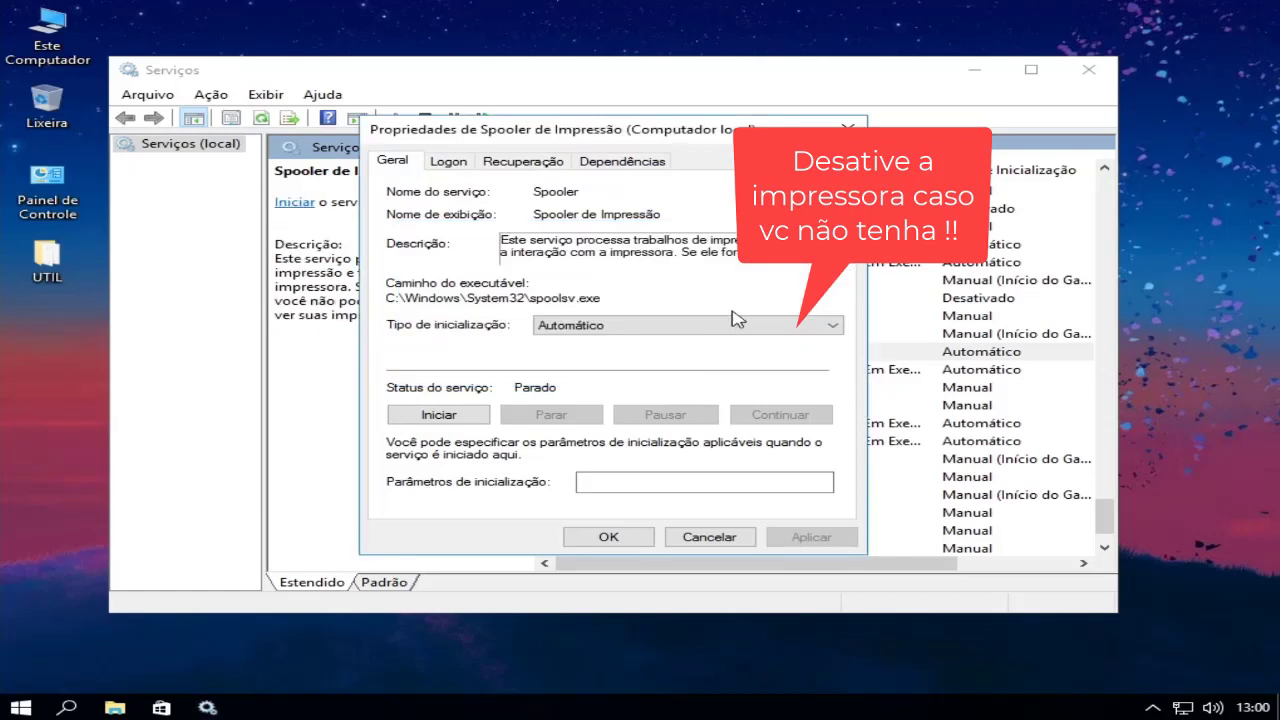
pyautogui.click(737, 326)
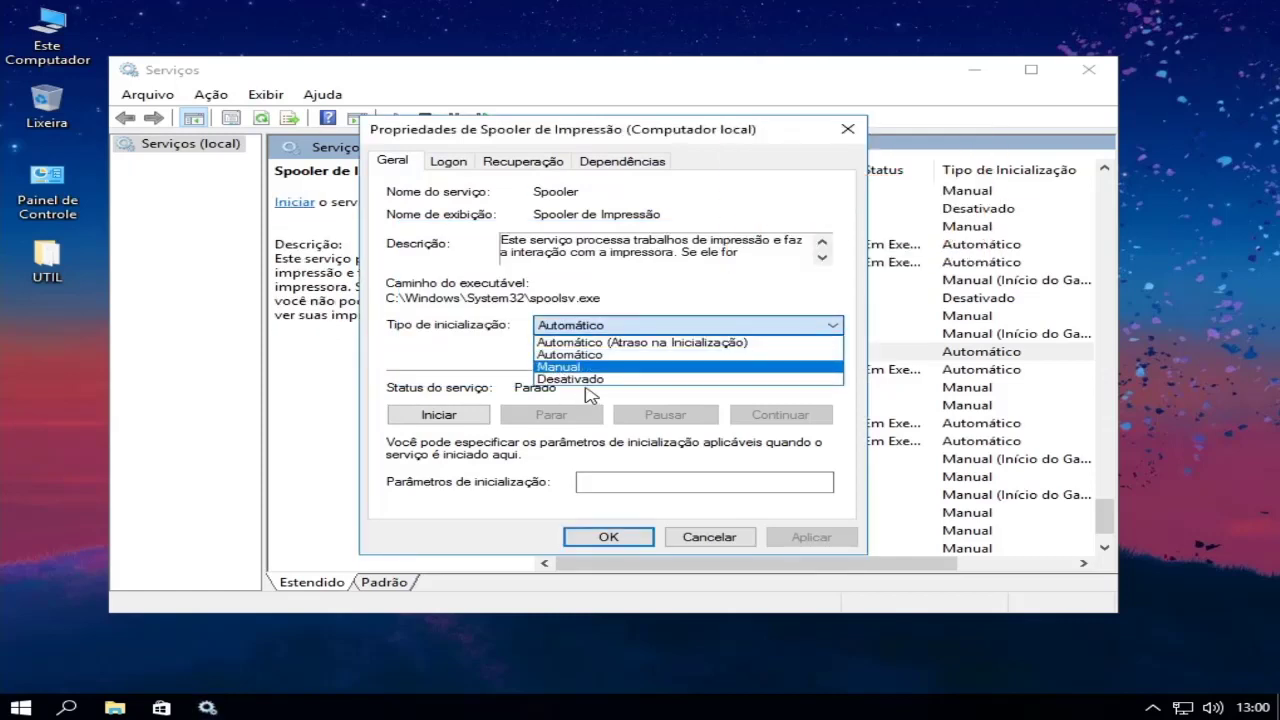
pyautogui.click(593, 380)
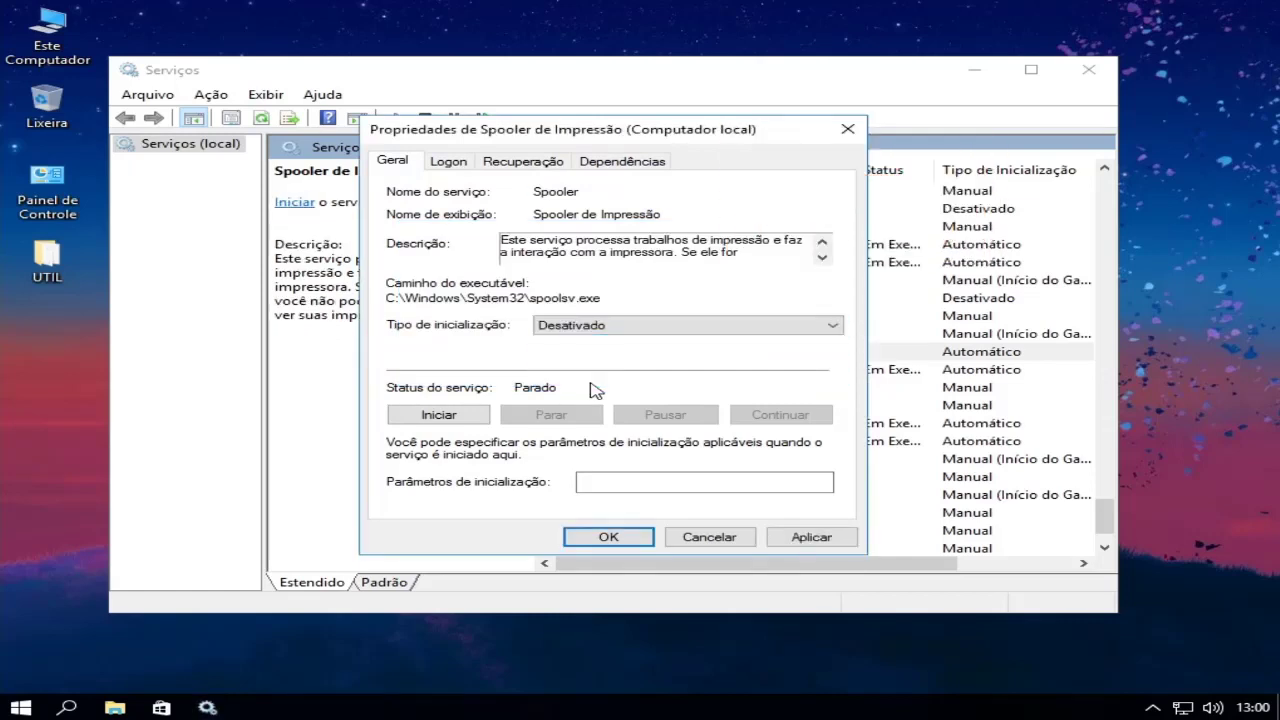
pyautogui.click(807, 540)
pyautogui.click(609, 537)
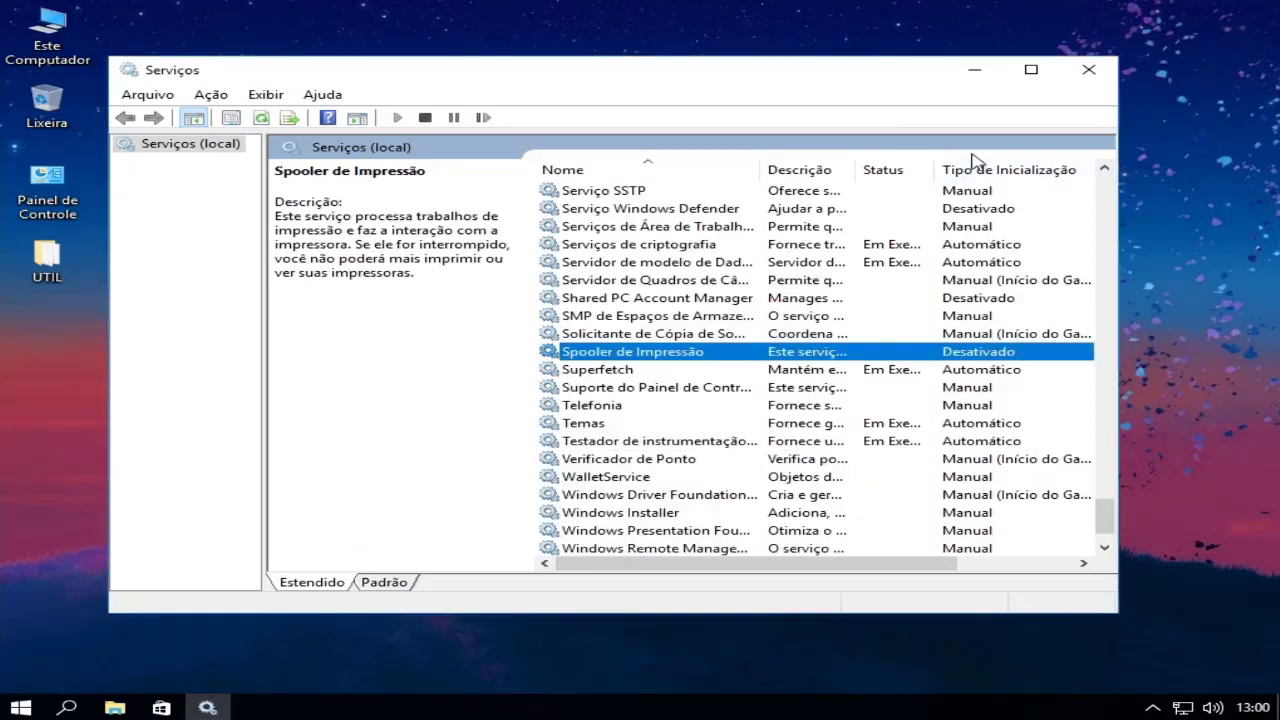
pyautogui.click(1088, 70)
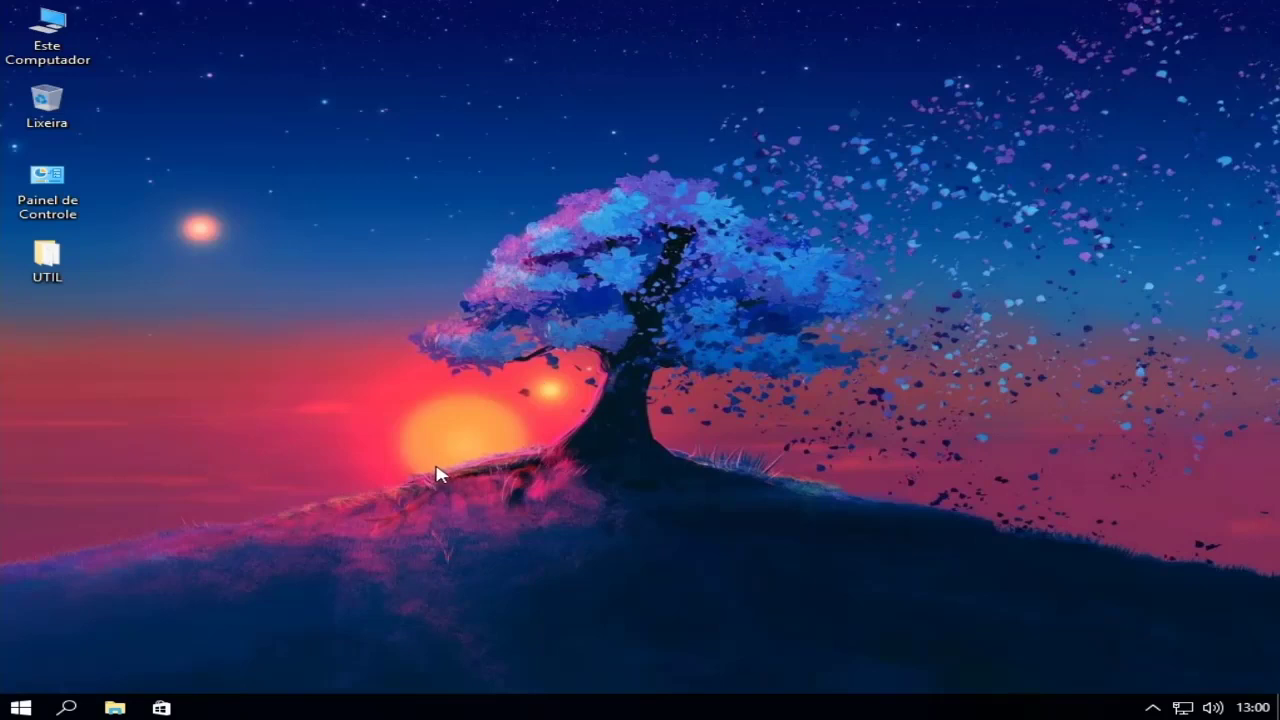
# Step: Check the running processes and the memory and CPU performance in Gerenciador de Tarefas, and close it
pyautogui.hotkey('ctrl', 'shift', 'Escape')
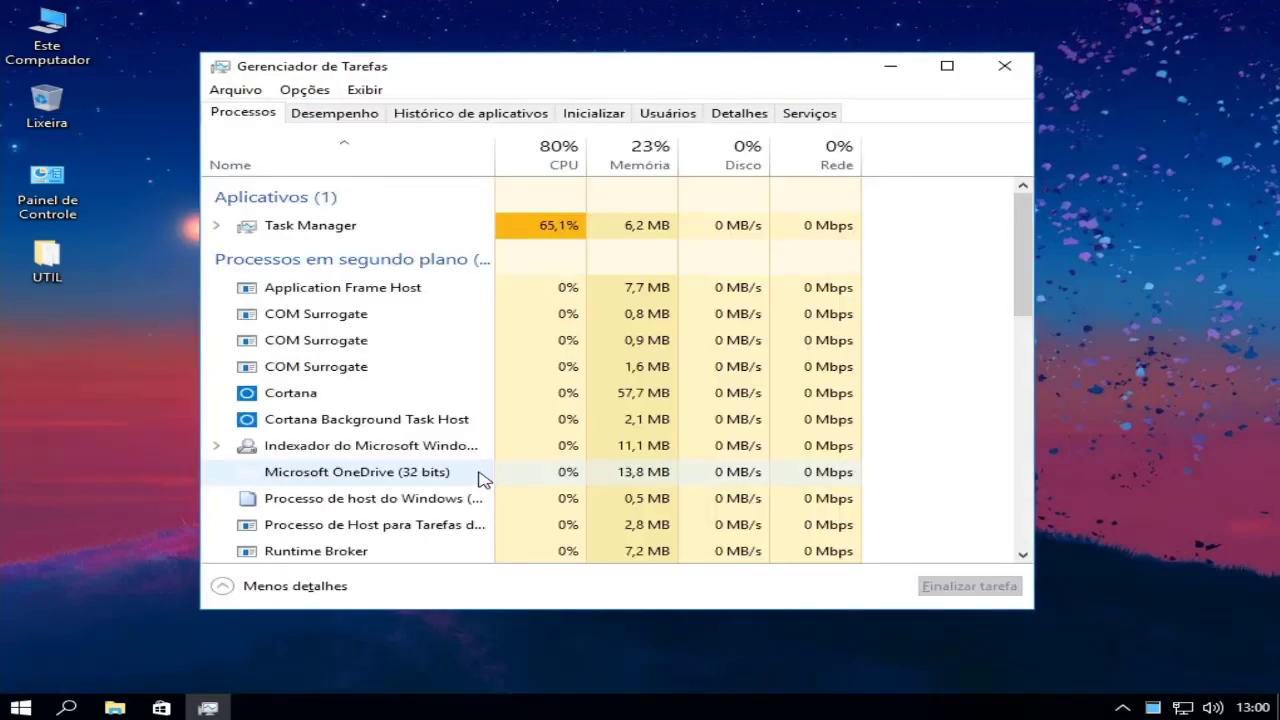
pyautogui.click(312, 116)
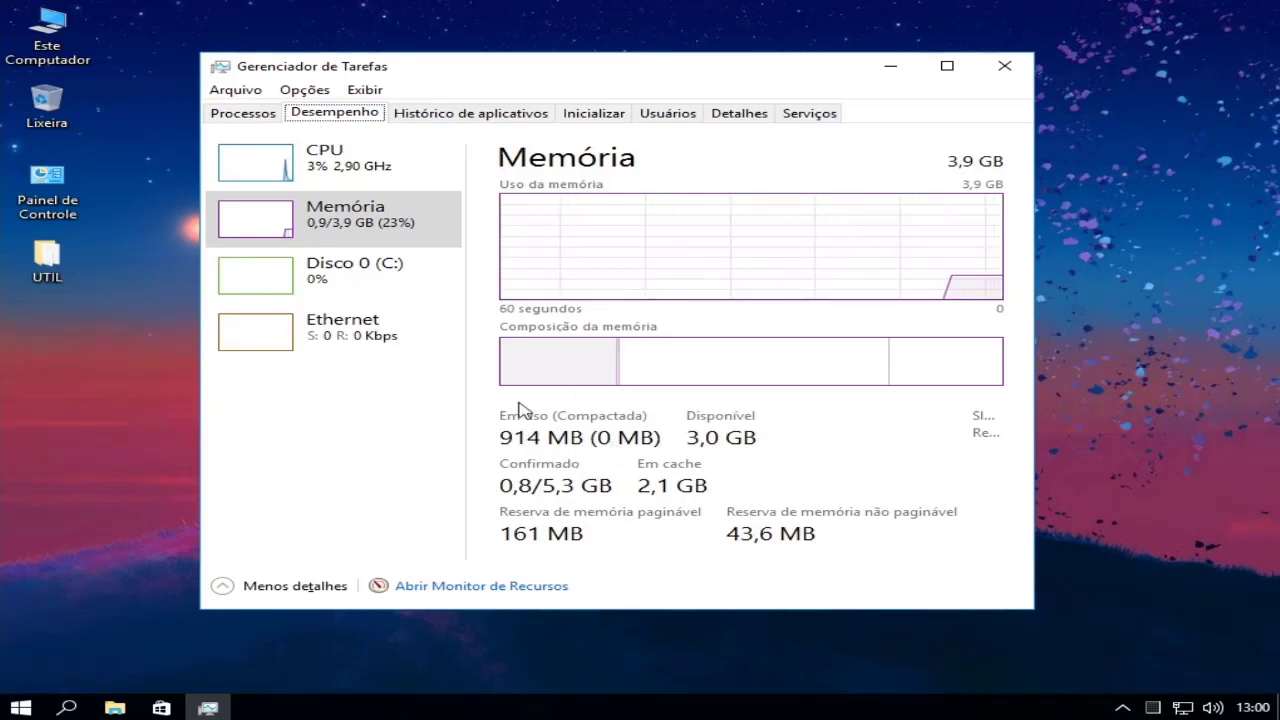
pyautogui.click(340, 180)
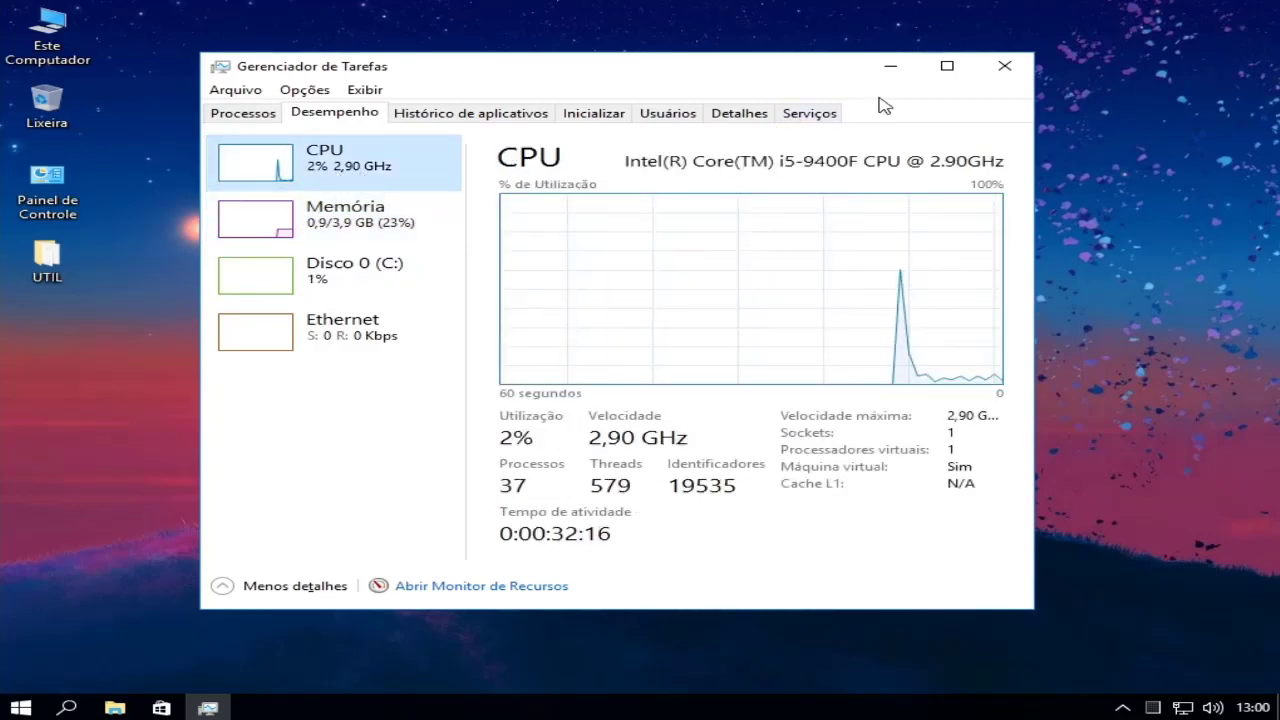
pyautogui.click(1004, 72)
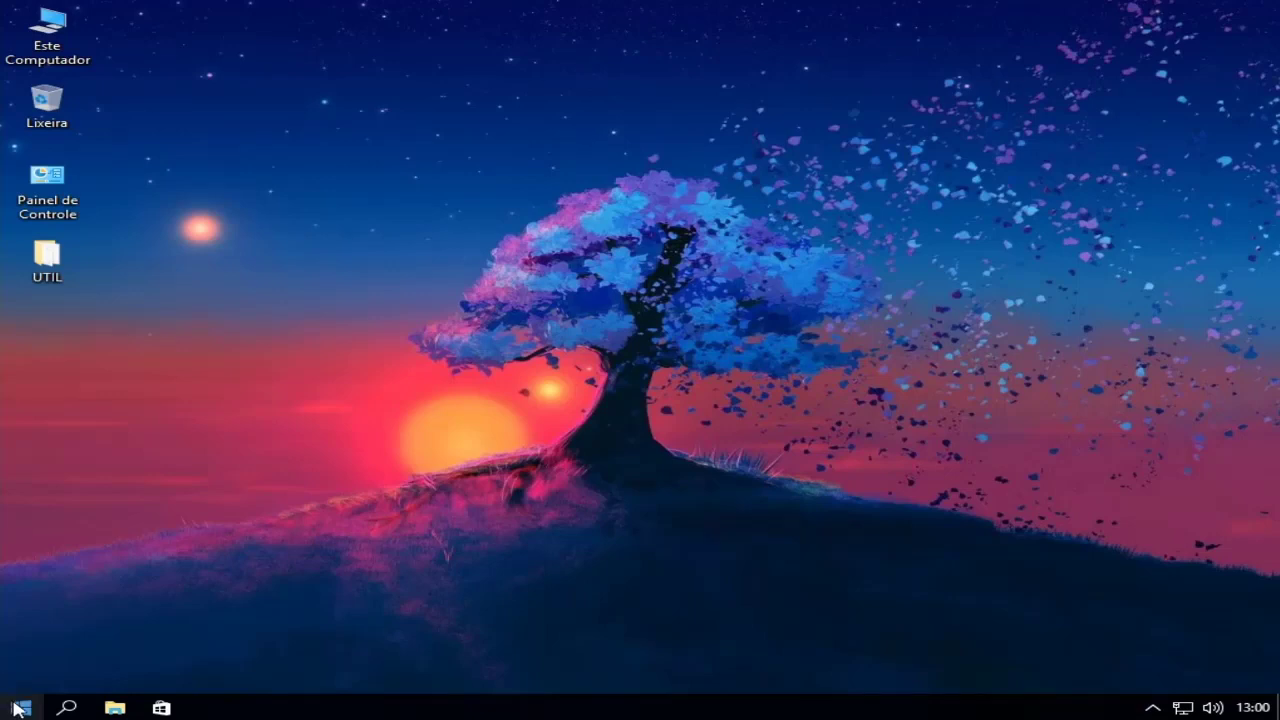
# Step: Search Windows for "painel", open Painel de Controle and view the list of installed programs
pyautogui.click(66, 708)
pyautogui.write('p')
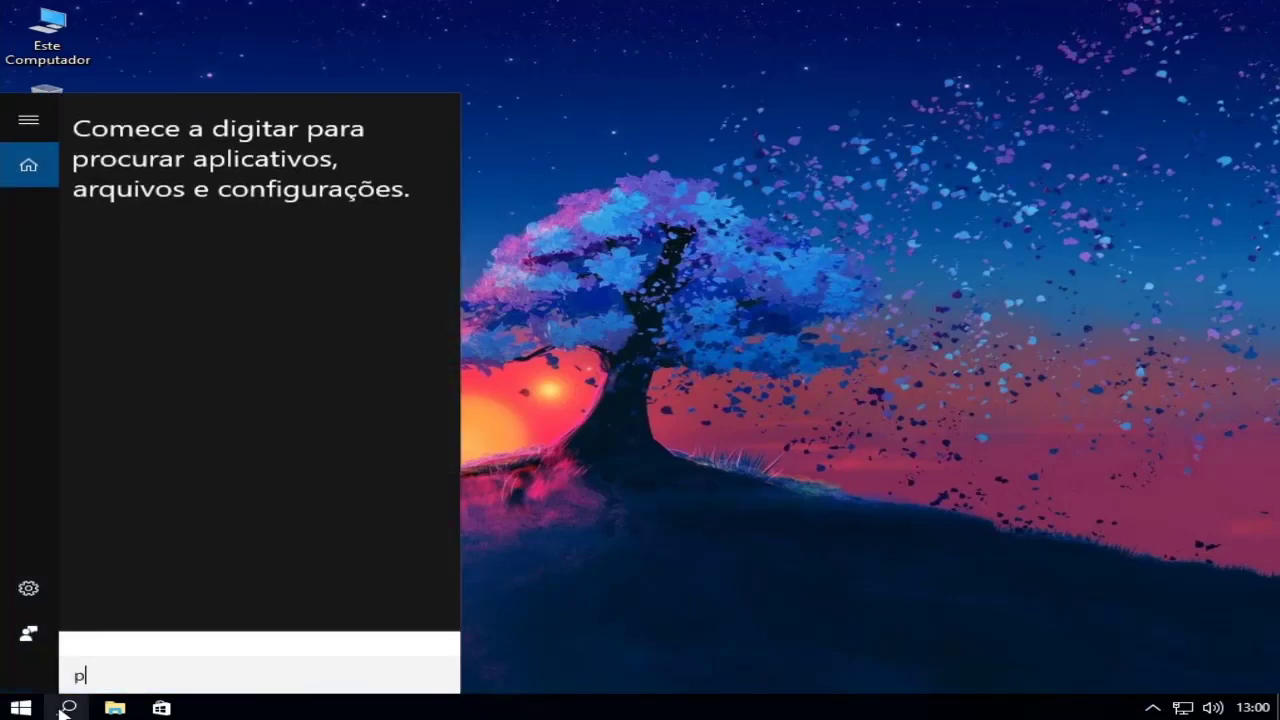
pyautogui.write('ainel')
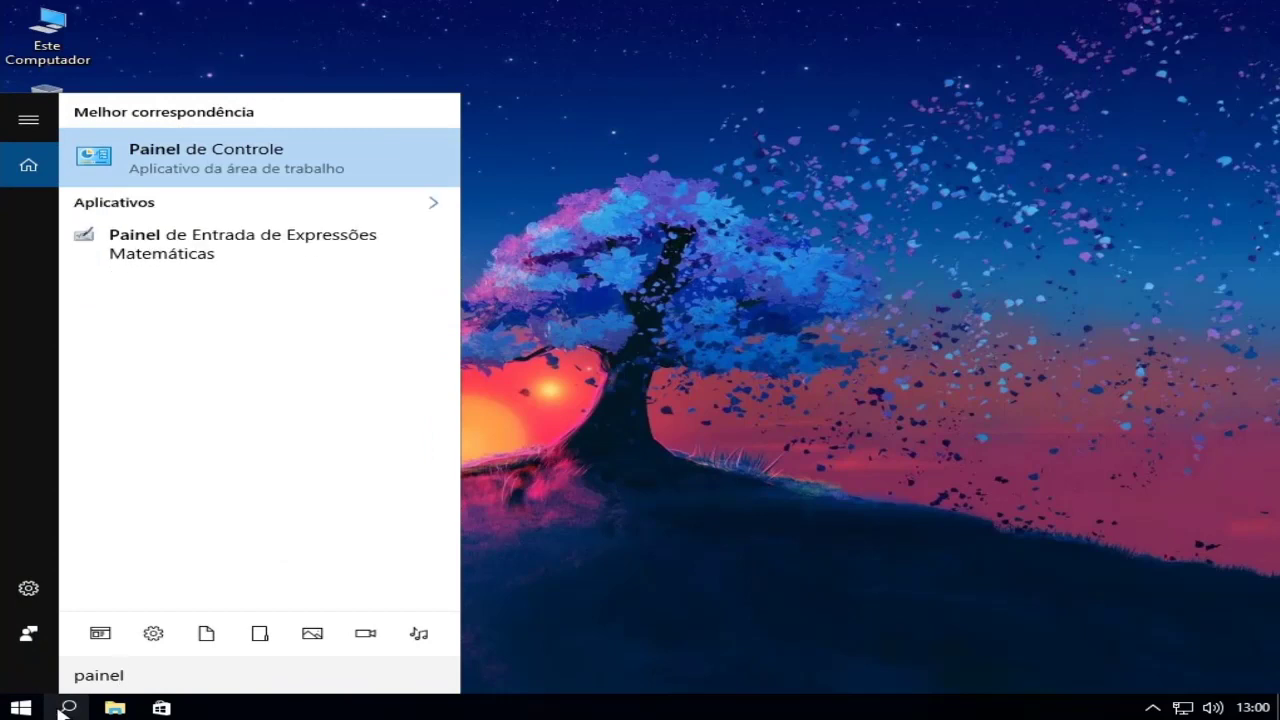
pyautogui.click(300, 183)
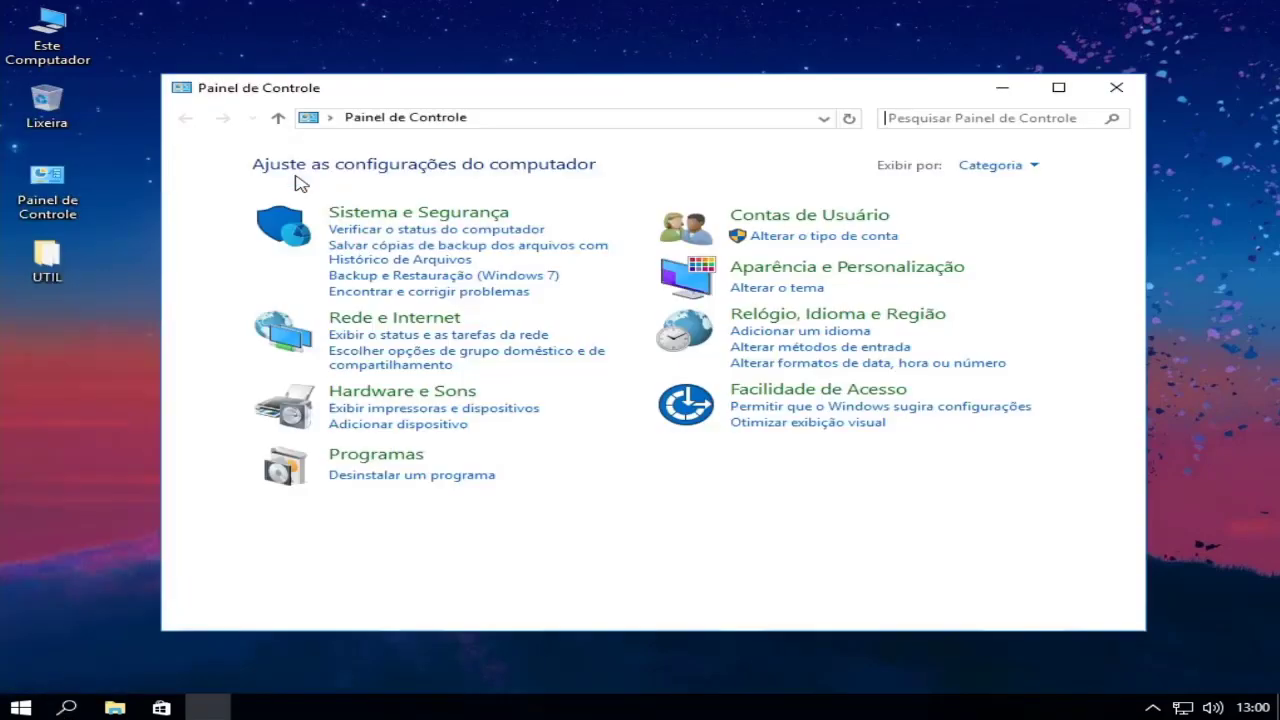
pyautogui.click(378, 475)
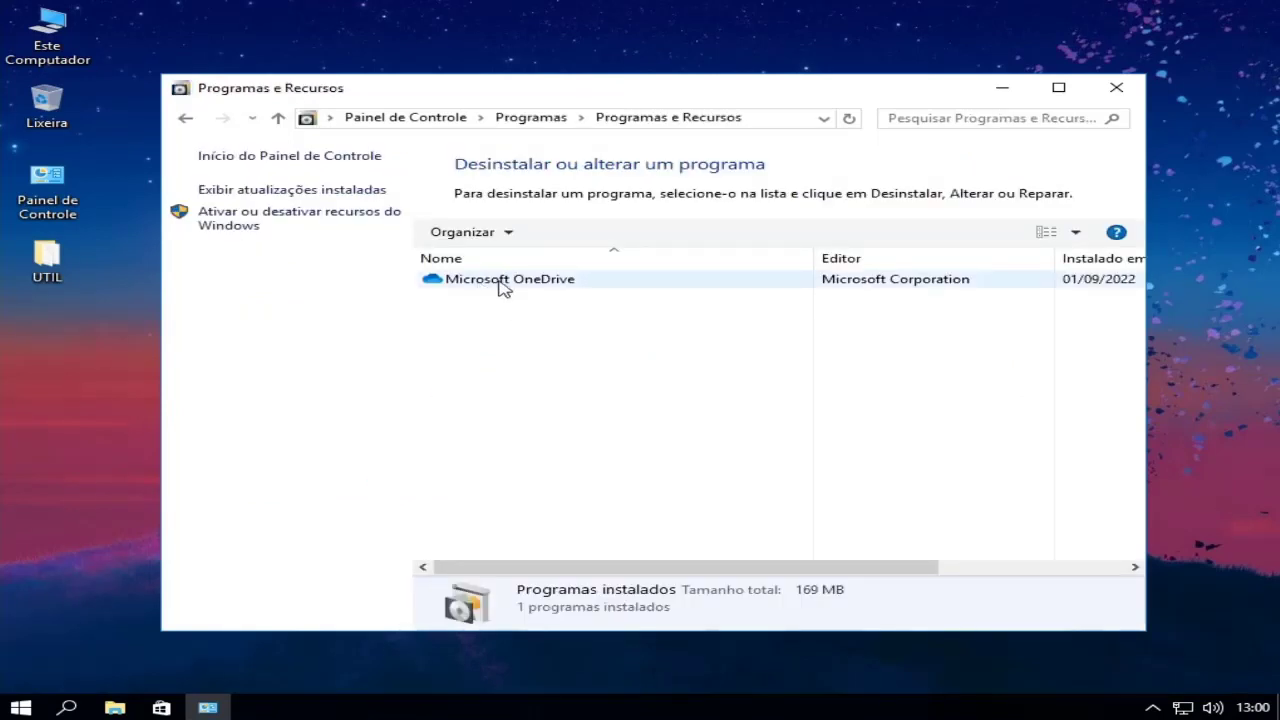
# Step: Open the Windows features list, examine which optional features are enabled, and close Recursos do Windows and Programas e Recursos
pyautogui.click(214, 230)
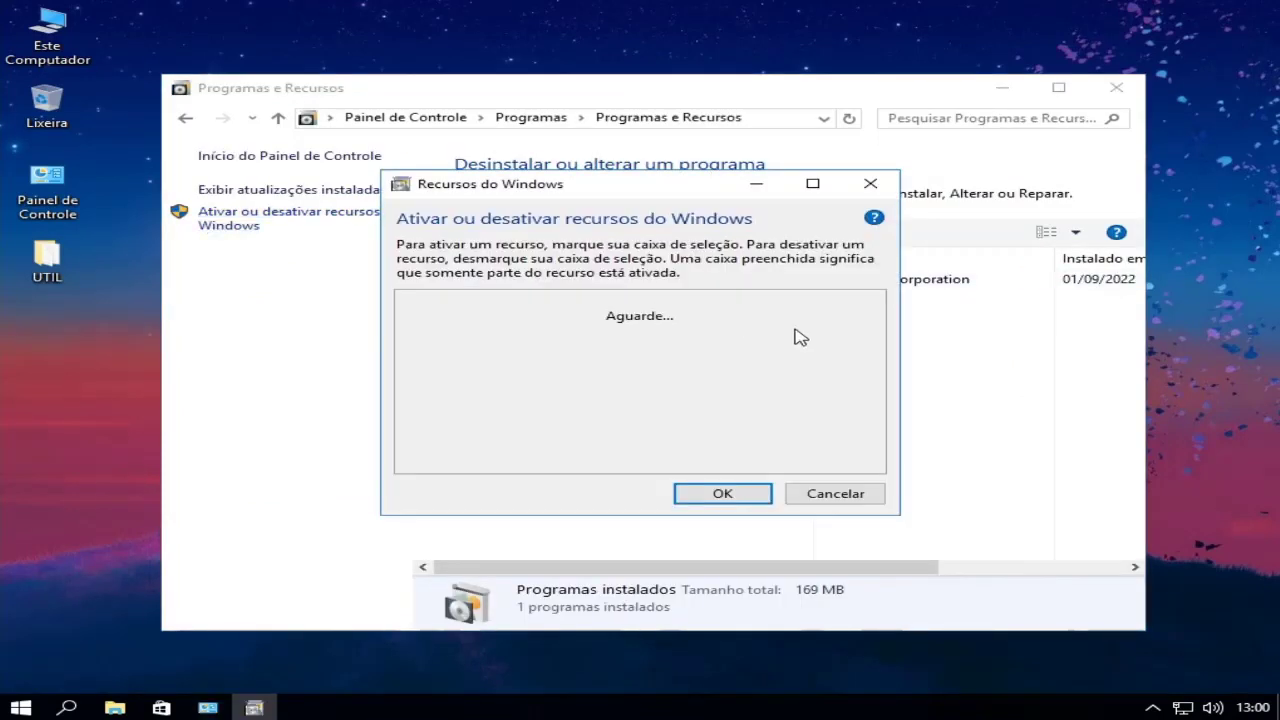
pyautogui.moveTo(875, 333); pyautogui.dragTo(881, 352)
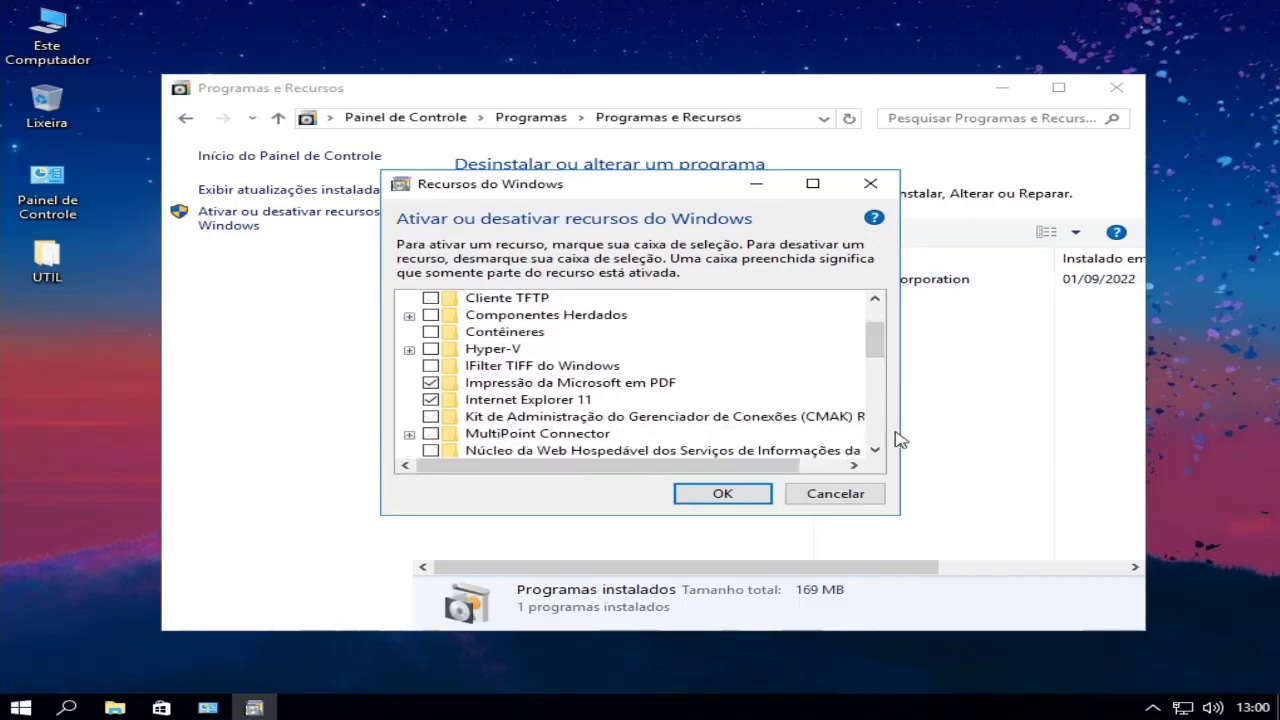
pyautogui.click(876, 450)
pyautogui.click(876, 450)
pyautogui.click(876, 450)
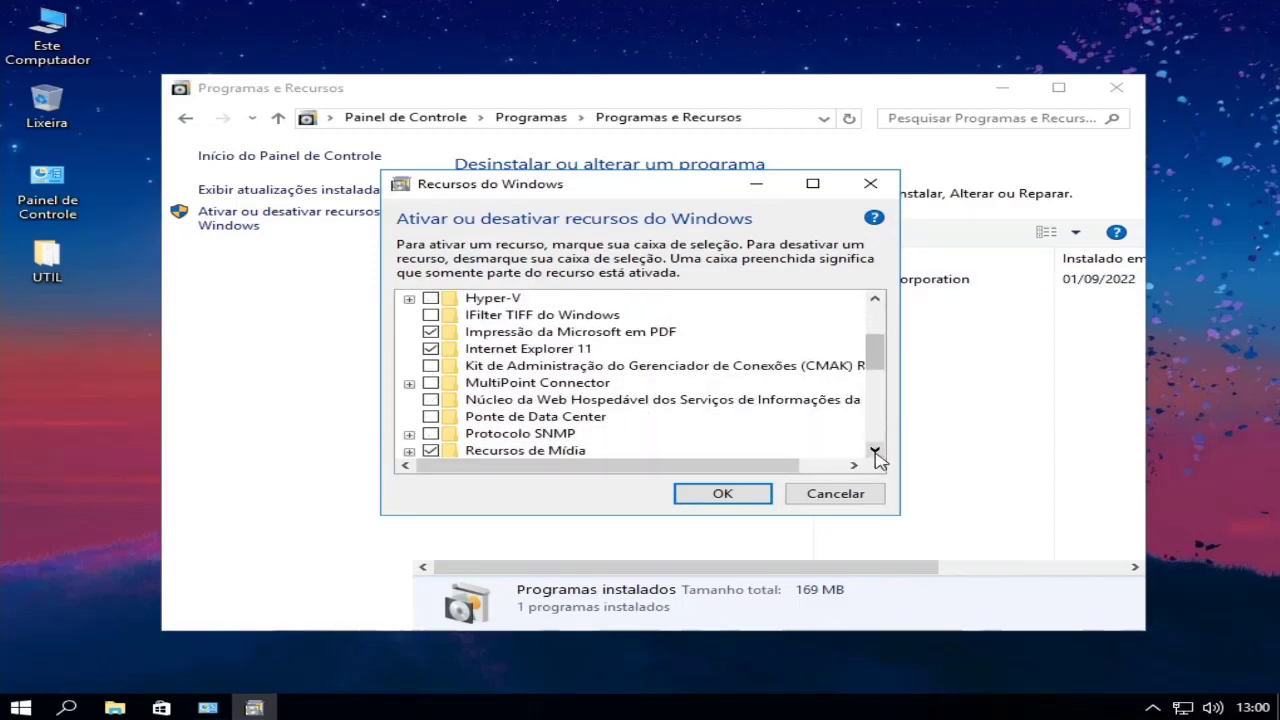
pyautogui.click(876, 450)
pyautogui.click(875, 450)
pyautogui.click(875, 450)
pyautogui.click(875, 450)
pyautogui.click(875, 450)
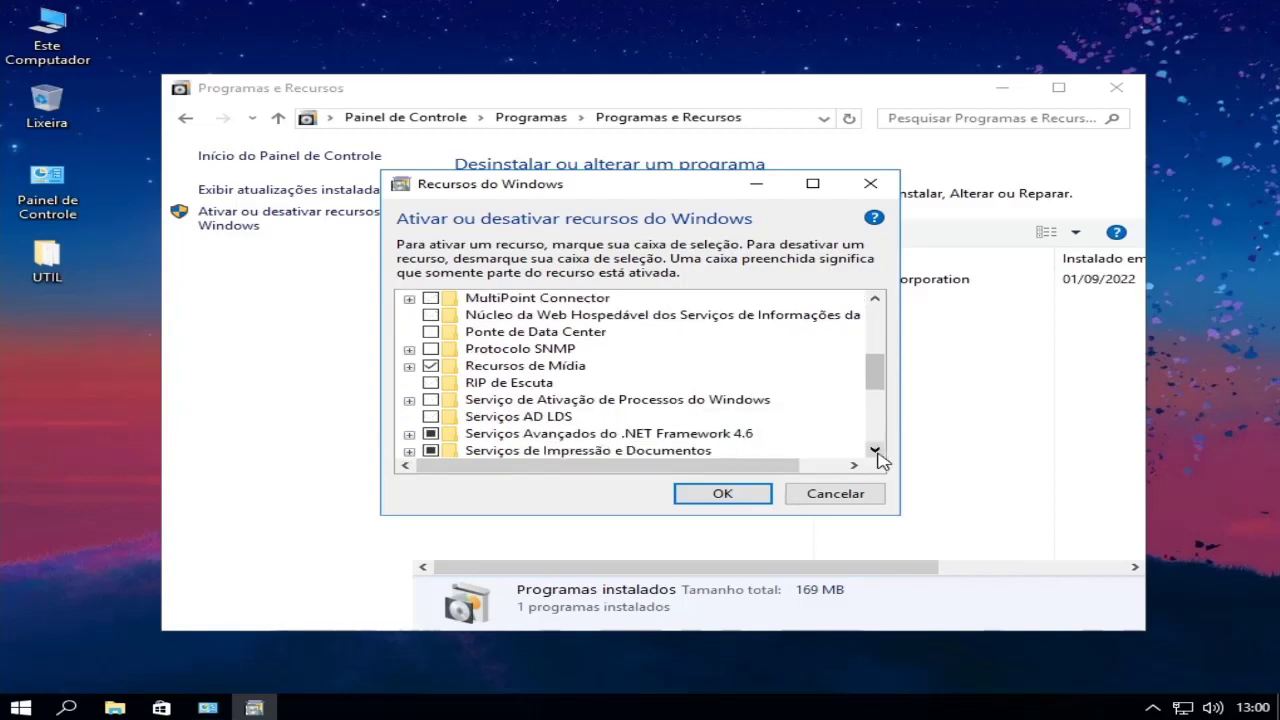
pyautogui.click(875, 450)
pyautogui.click(875, 450)
pyautogui.click(875, 450)
pyautogui.click(875, 450)
pyautogui.click(875, 450)
pyautogui.click(875, 450)
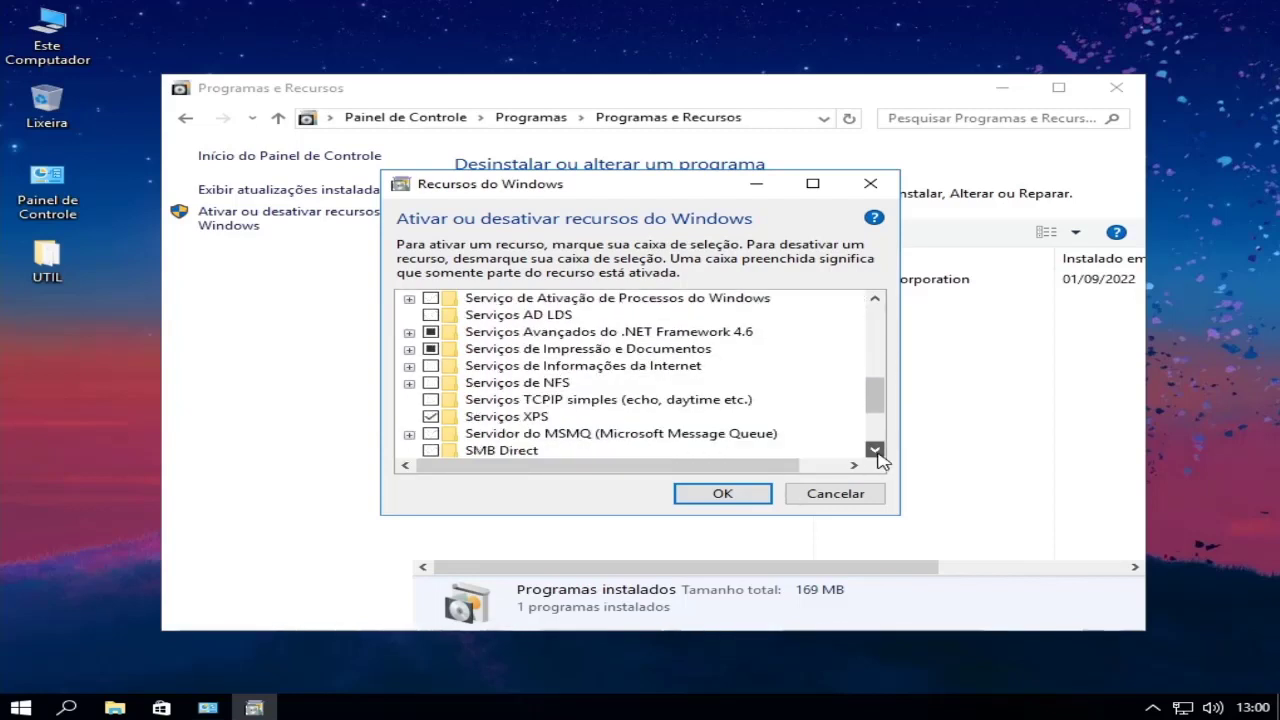
pyautogui.click(875, 450)
pyautogui.click(875, 450)
pyautogui.click(875, 450)
pyautogui.click(875, 450)
pyautogui.click(875, 450)
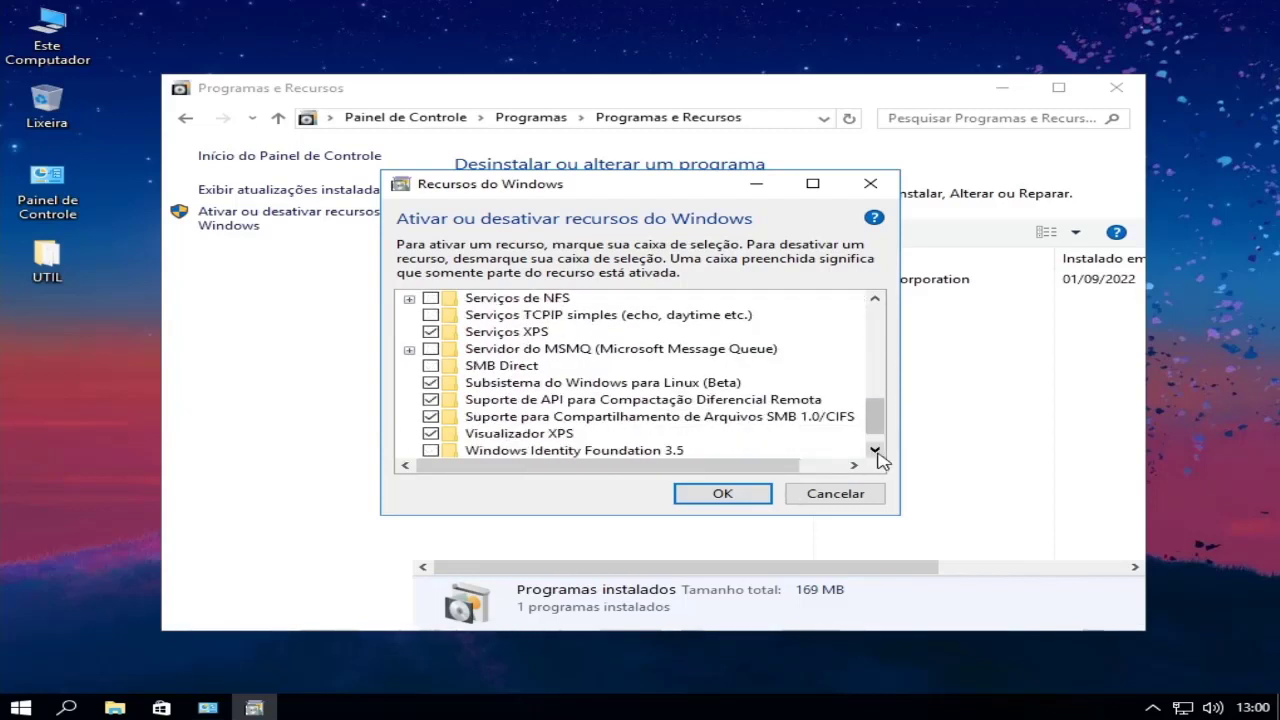
pyautogui.click(875, 450)
pyautogui.click(875, 450)
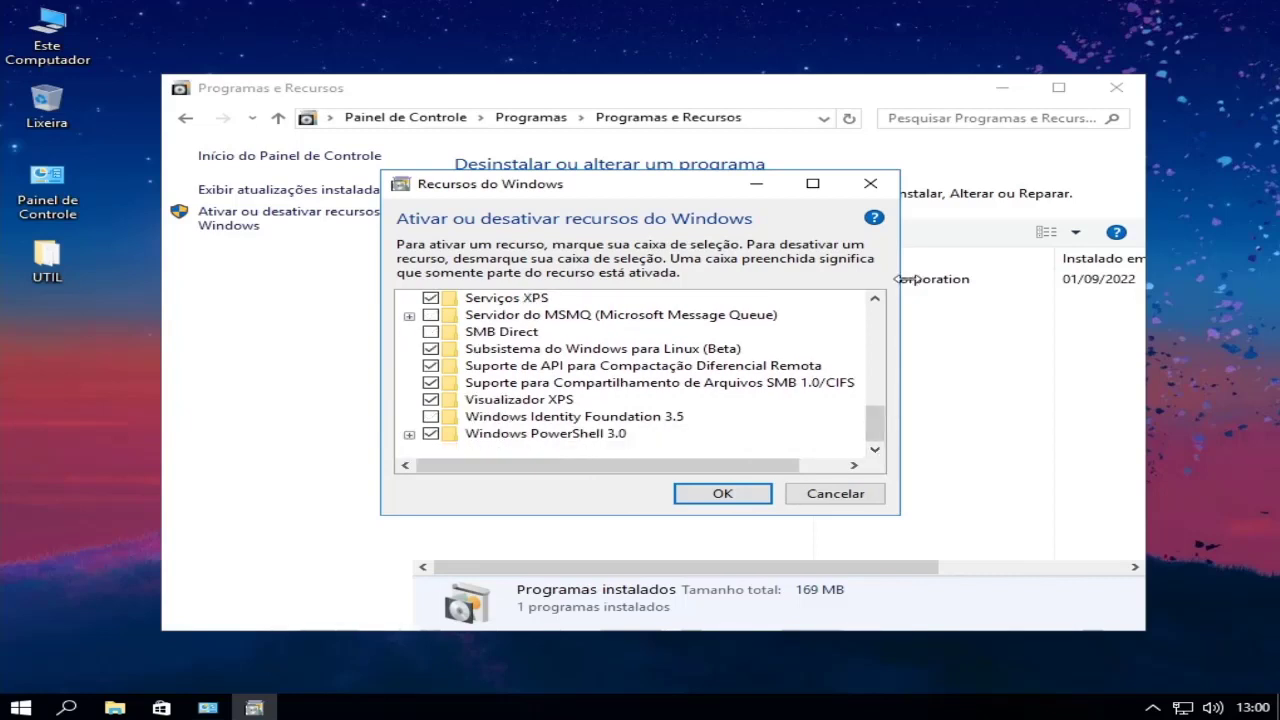
pyautogui.click(749, 494)
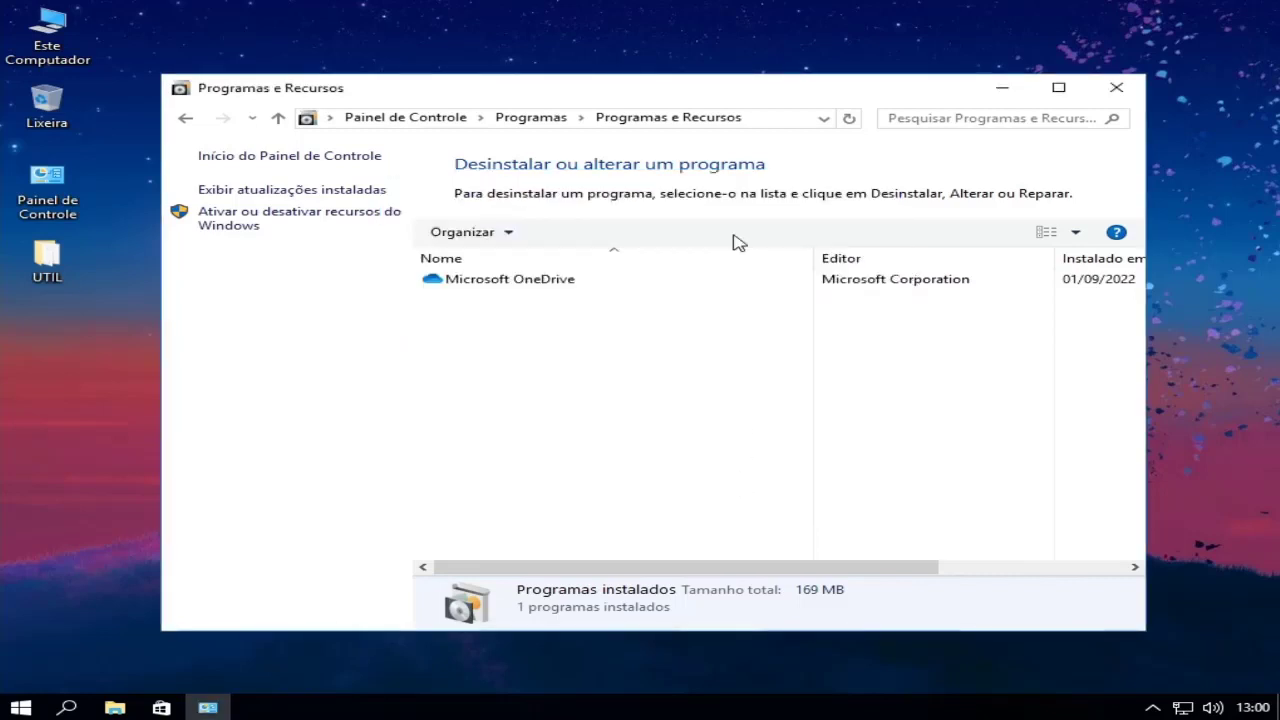
pyautogui.click(1117, 88)
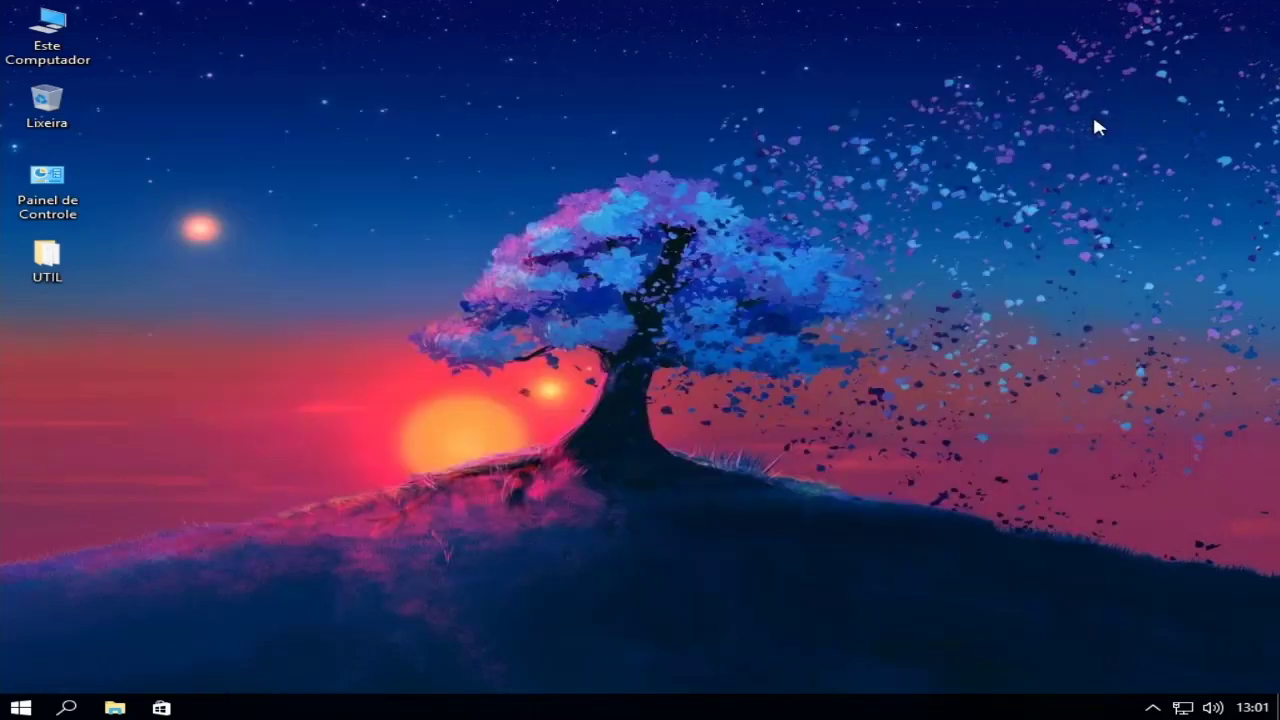
# Step: Install Google Chrome by running ChromeSetup from the desktop UTIL folder and allowing Google Update Setup to make changes
pyautogui.doubleClick(75, 262)
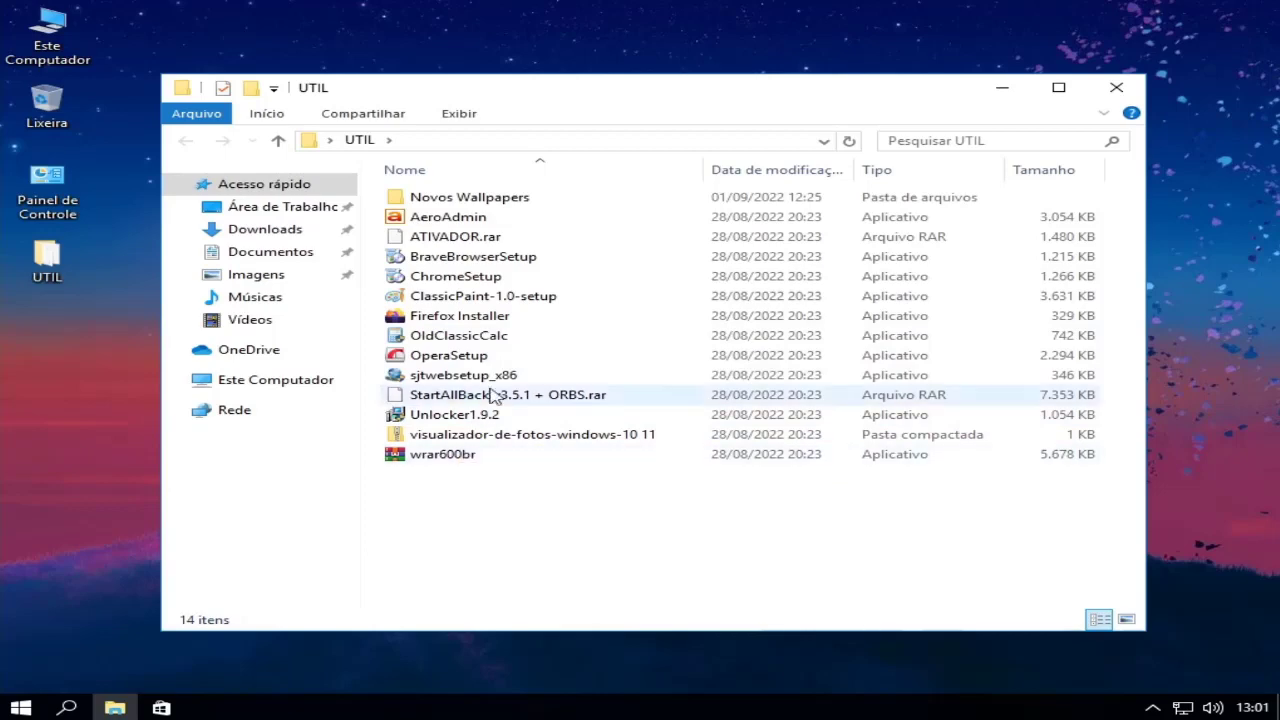
pyautogui.doubleClick(478, 277)
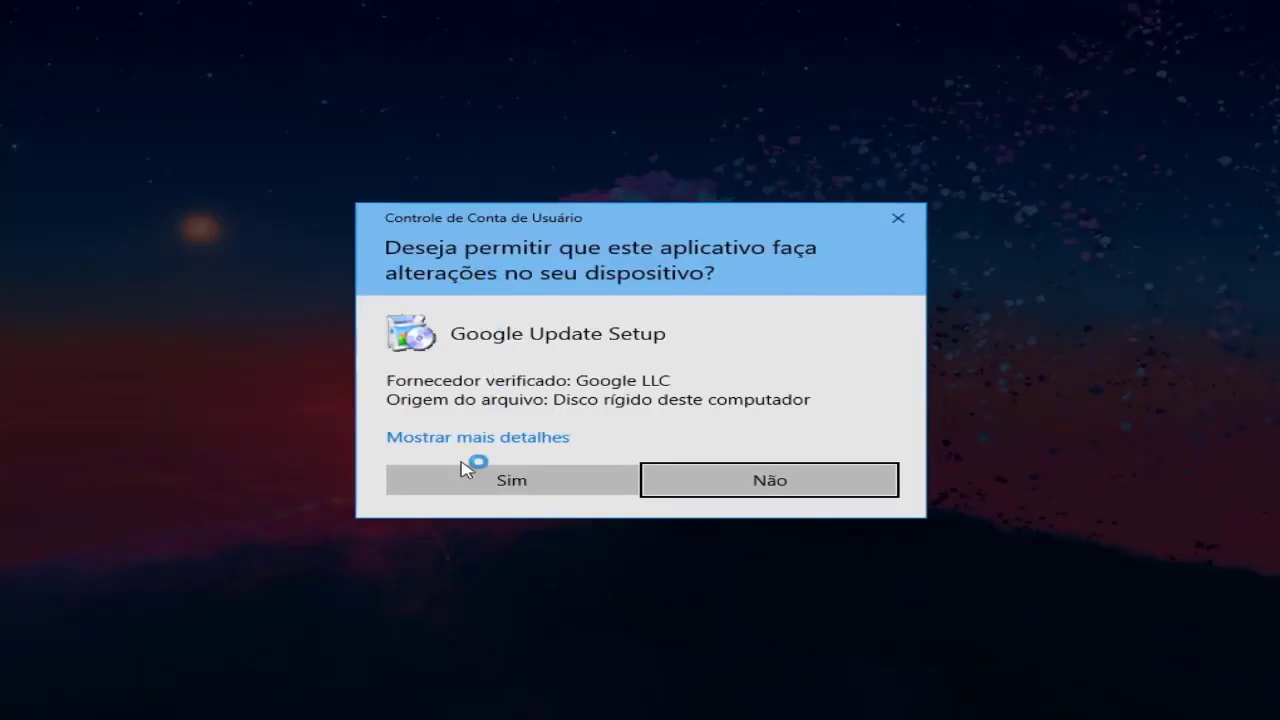
pyautogui.click(463, 470)
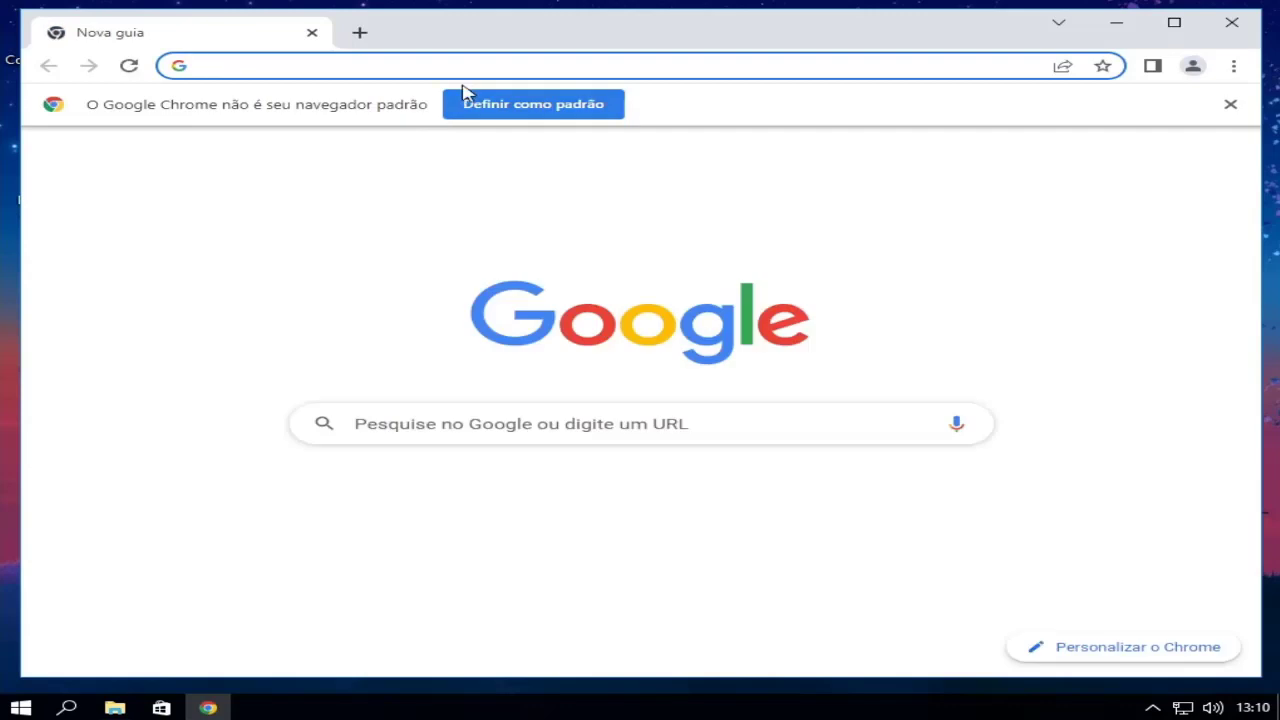
# Step: Search Google for "youtube" in Chrome and open the YouTube Premium result
pyautogui.click(473, 72)
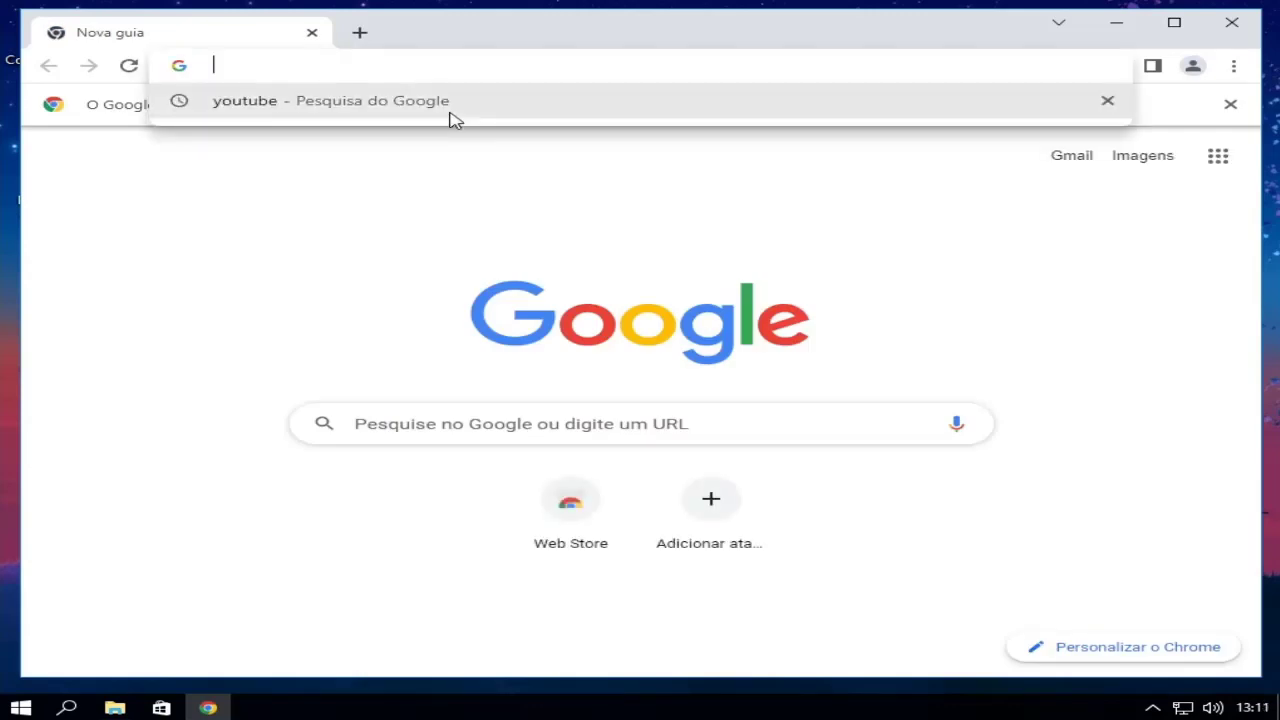
pyautogui.write('youtube')
pyautogui.click(295, 113)
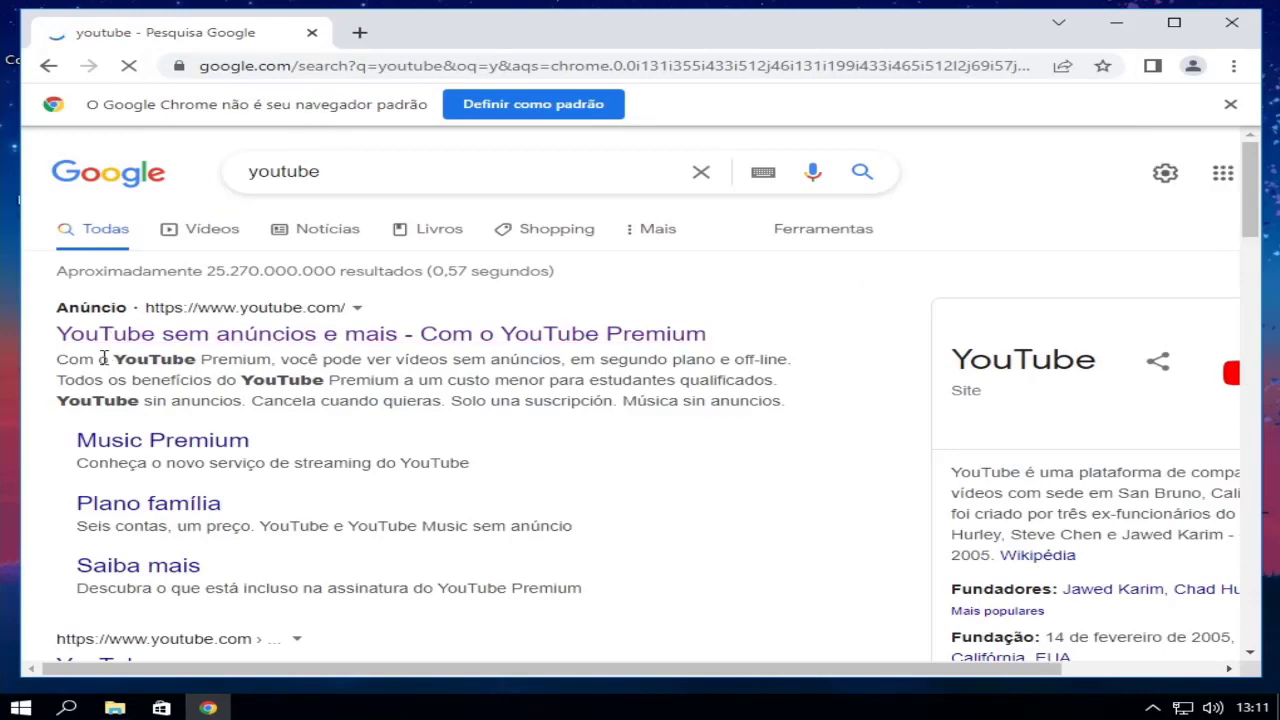
pyautogui.click(110, 340)
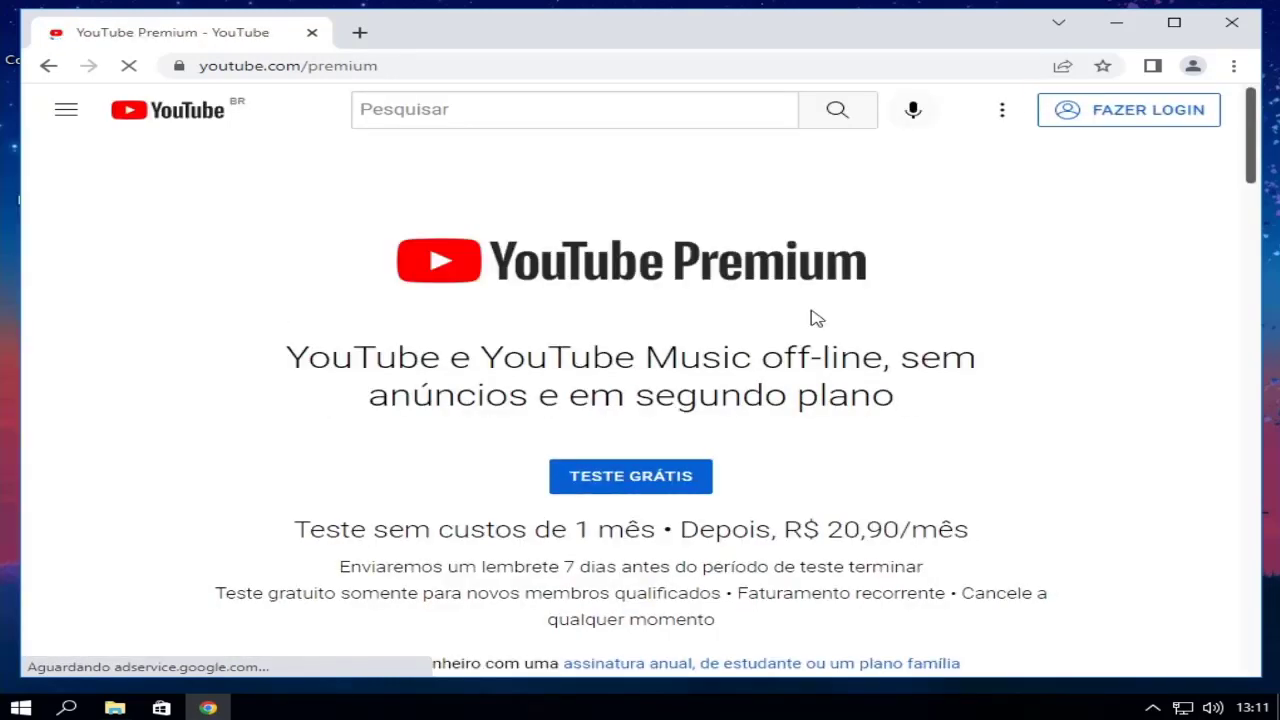
# Step: Go to the YouTube home page, browse the recommended videos, and close Chrome
pyautogui.click(68, 114)
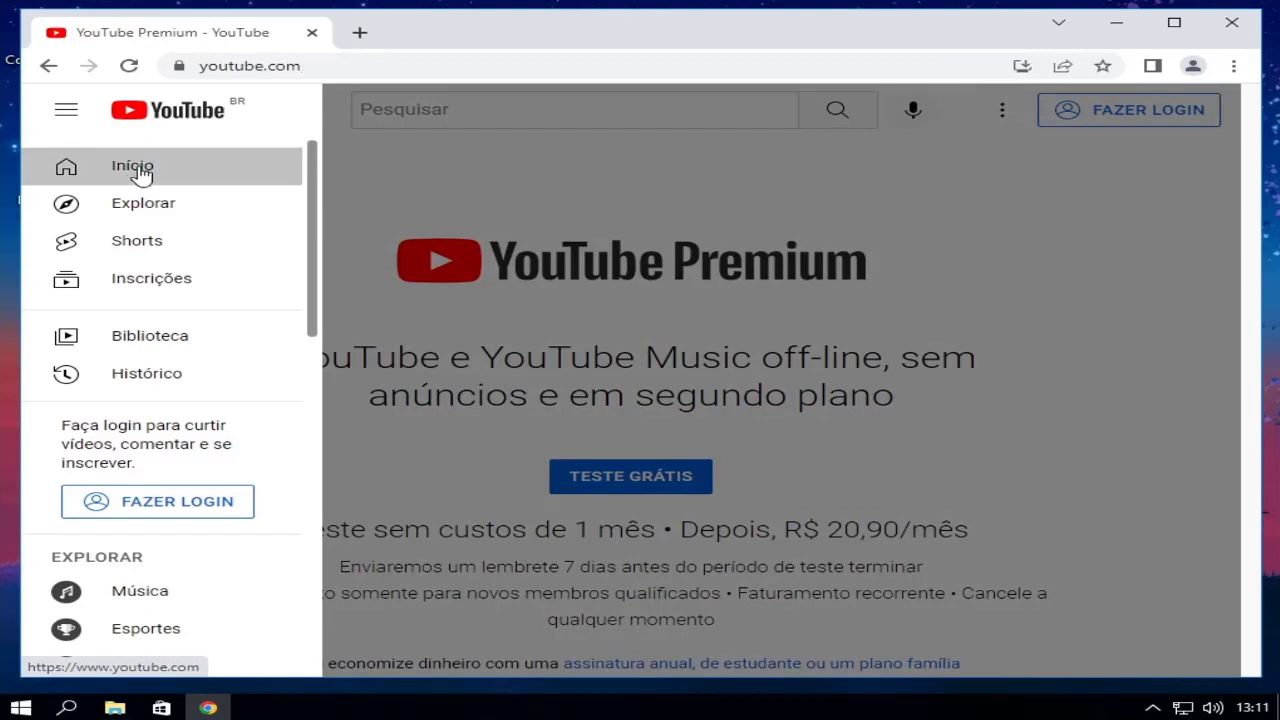
pyautogui.click(141, 173)
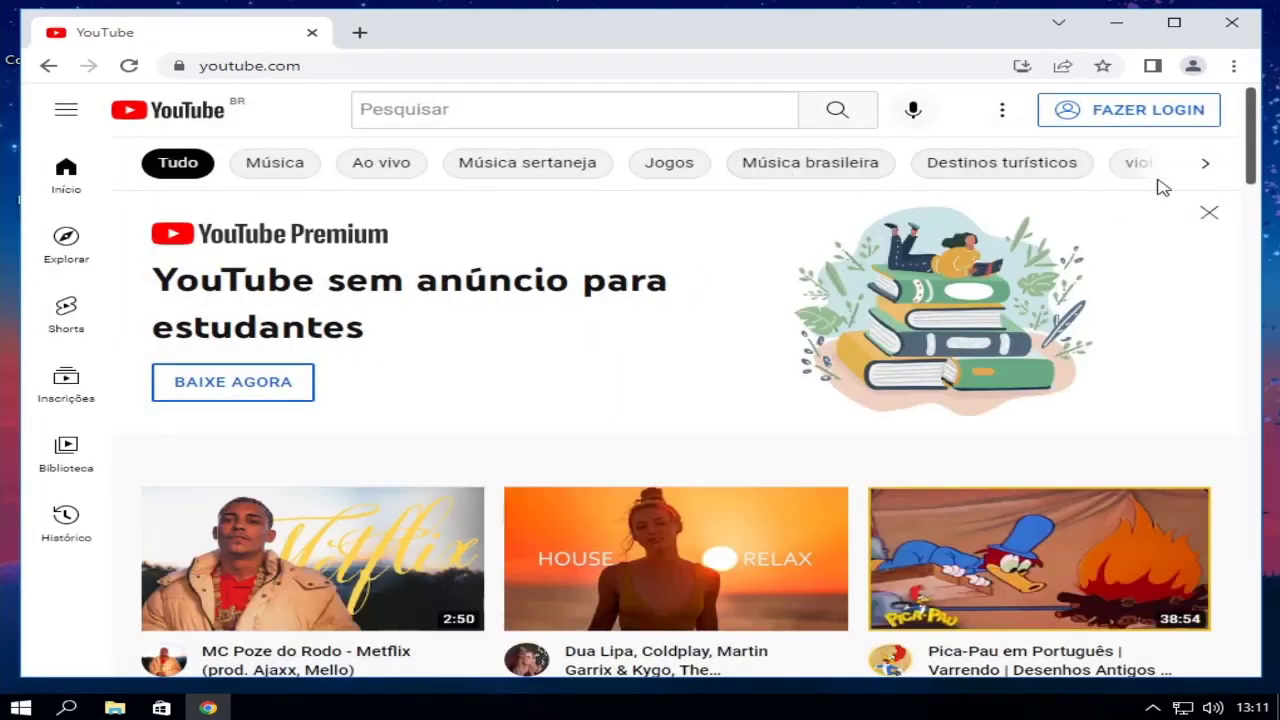
pyautogui.moveTo(1250, 125); pyautogui.dragTo(1253, 461)
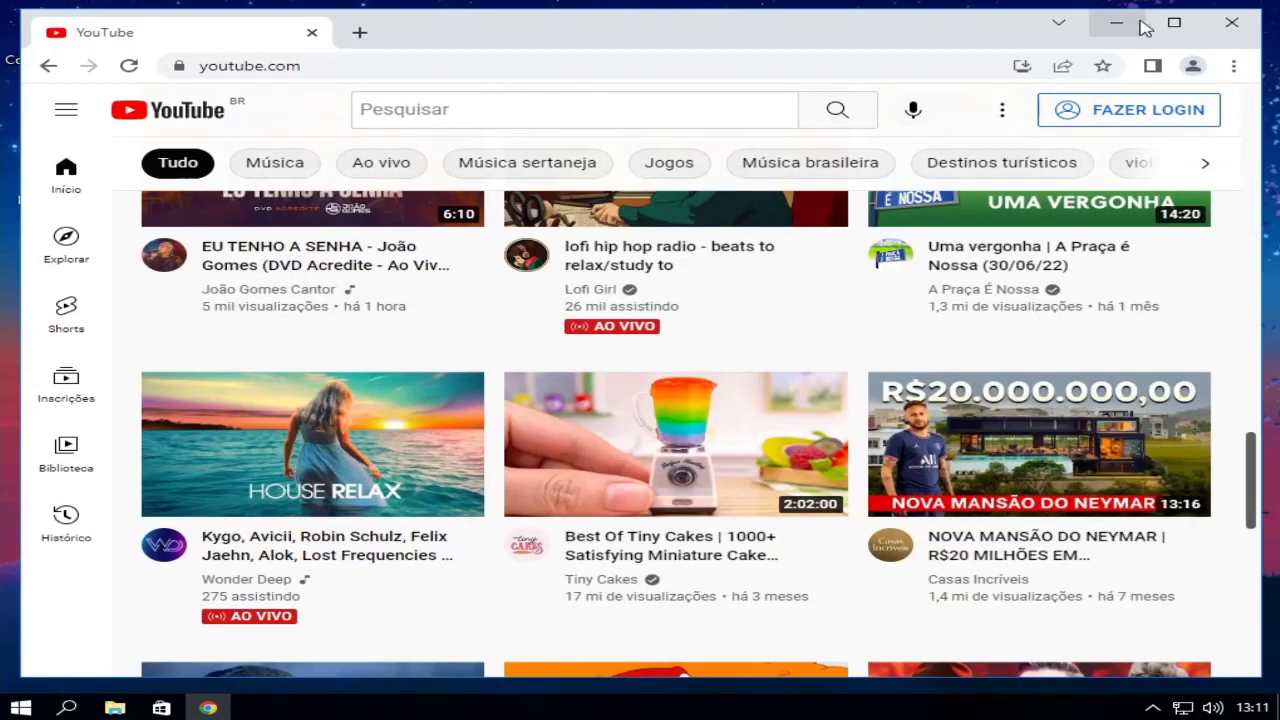
pyautogui.click(1230, 23)
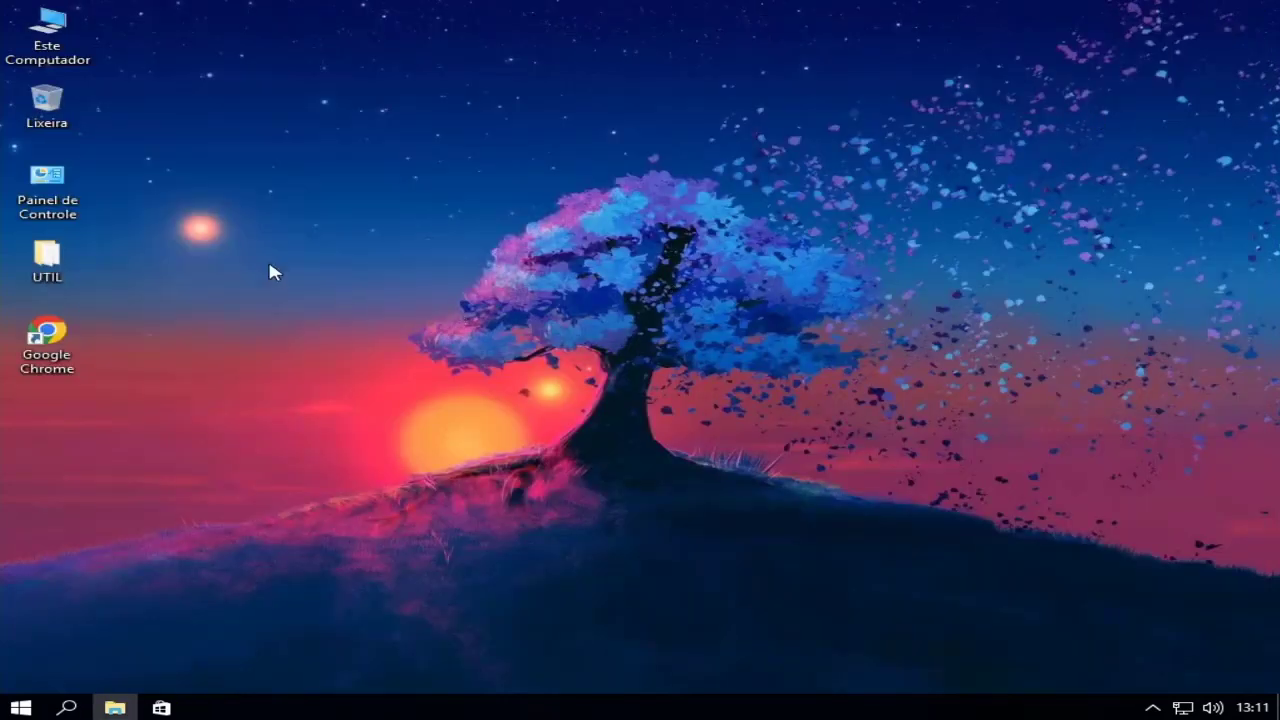
# Step: Install WinRAR by running wrar600br from the UTIL folder, and close the WinRAR shortcuts folder after finishing the setup
pyautogui.doubleClick(55, 255)
pyautogui.doubleClick(463, 456)
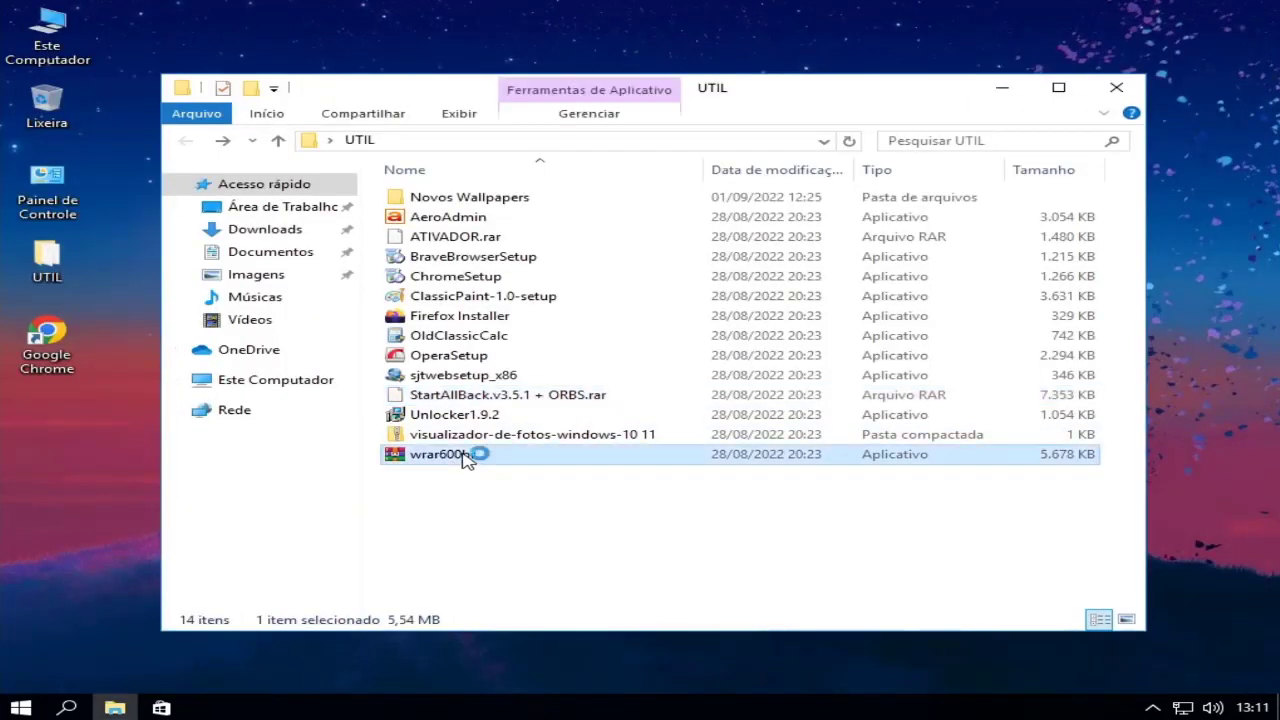
pyautogui.click(491, 486)
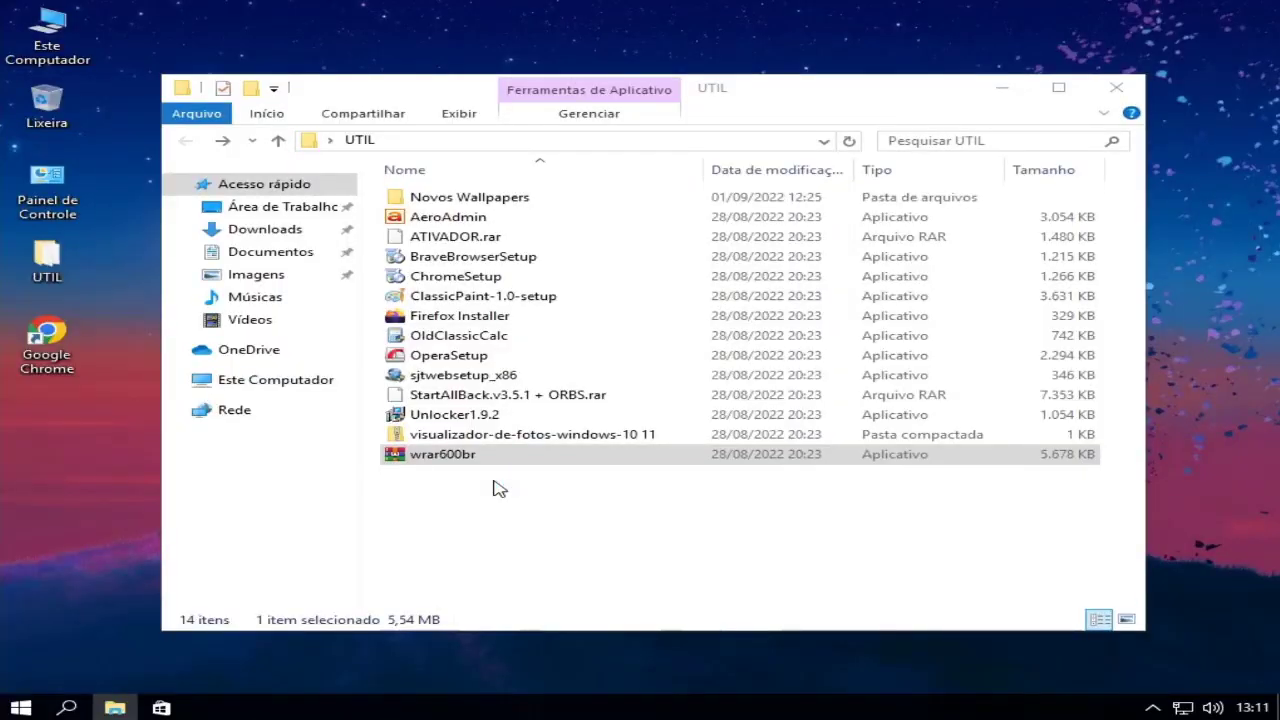
pyautogui.click(556, 542)
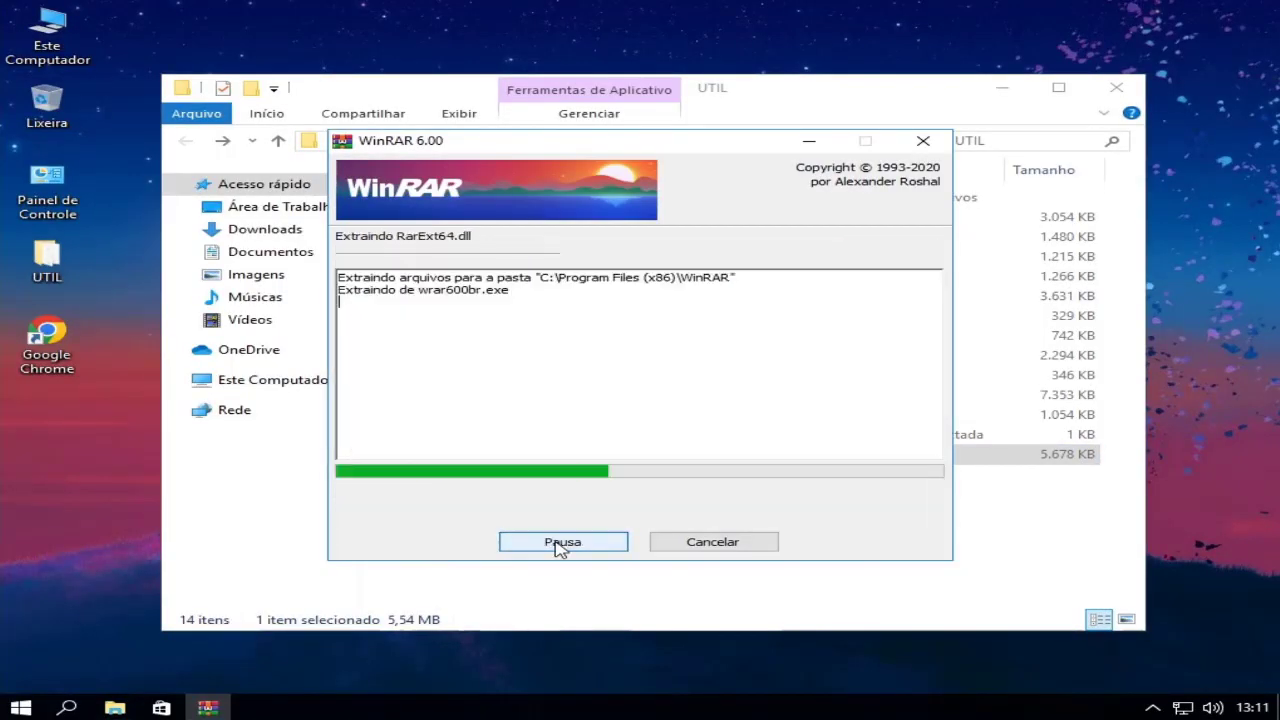
pyautogui.click(548, 537)
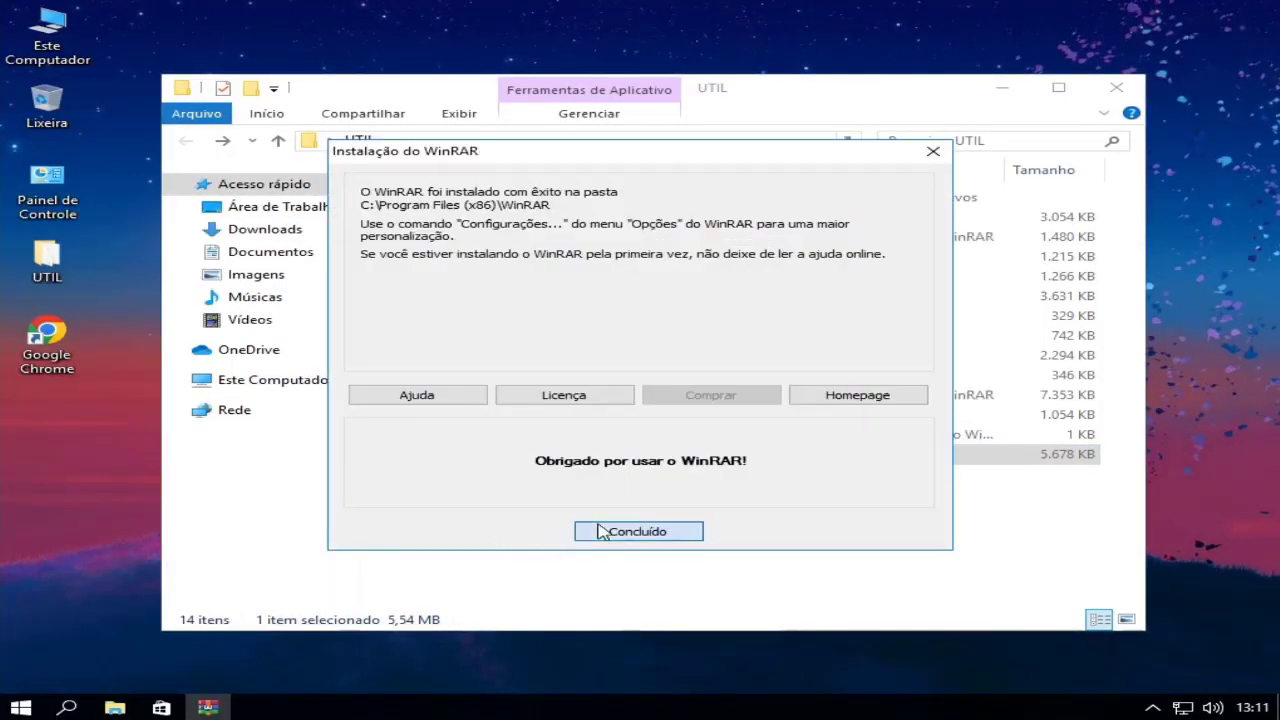
pyautogui.click(600, 530)
pyautogui.click(925, 300)
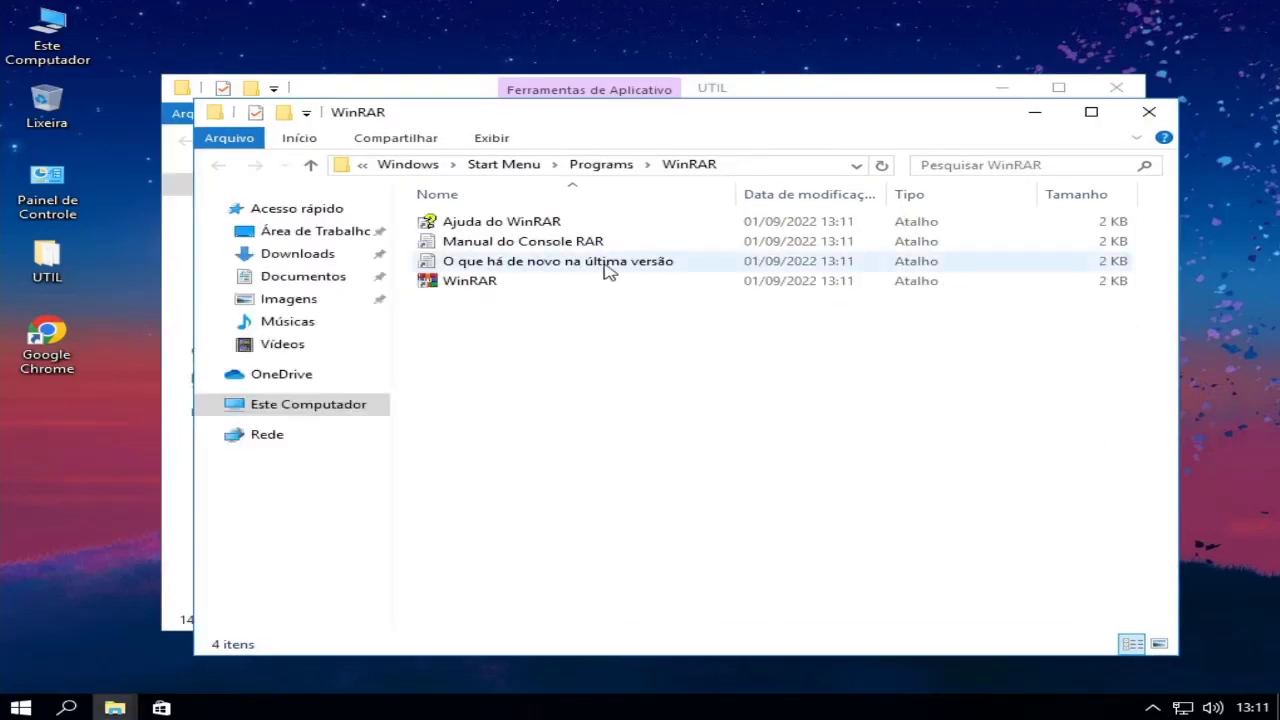
pyautogui.click(1148, 112)
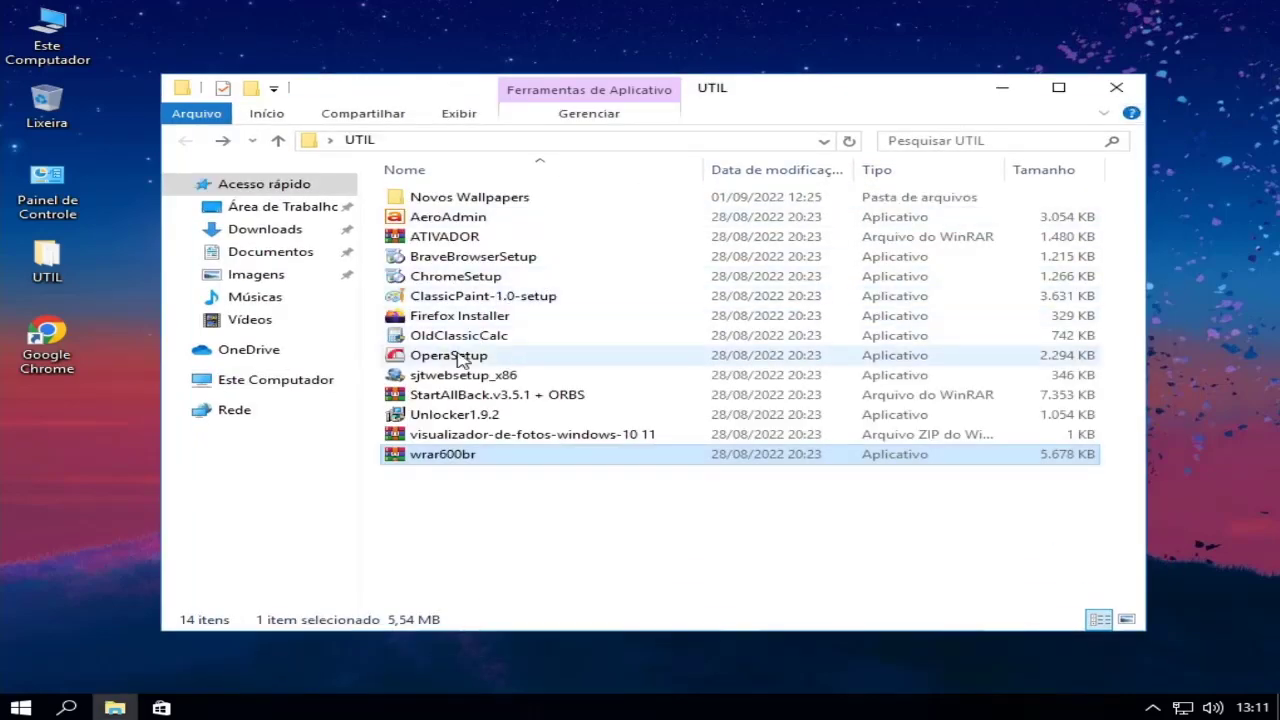
# Step: Extract the folder inside the StartAllBack.v3.5.1 + ORBS archive to Área de Trabalho, and close WinRAR and the UTIL folder
pyautogui.click(468, 396)
pyautogui.doubleClick(468, 396)
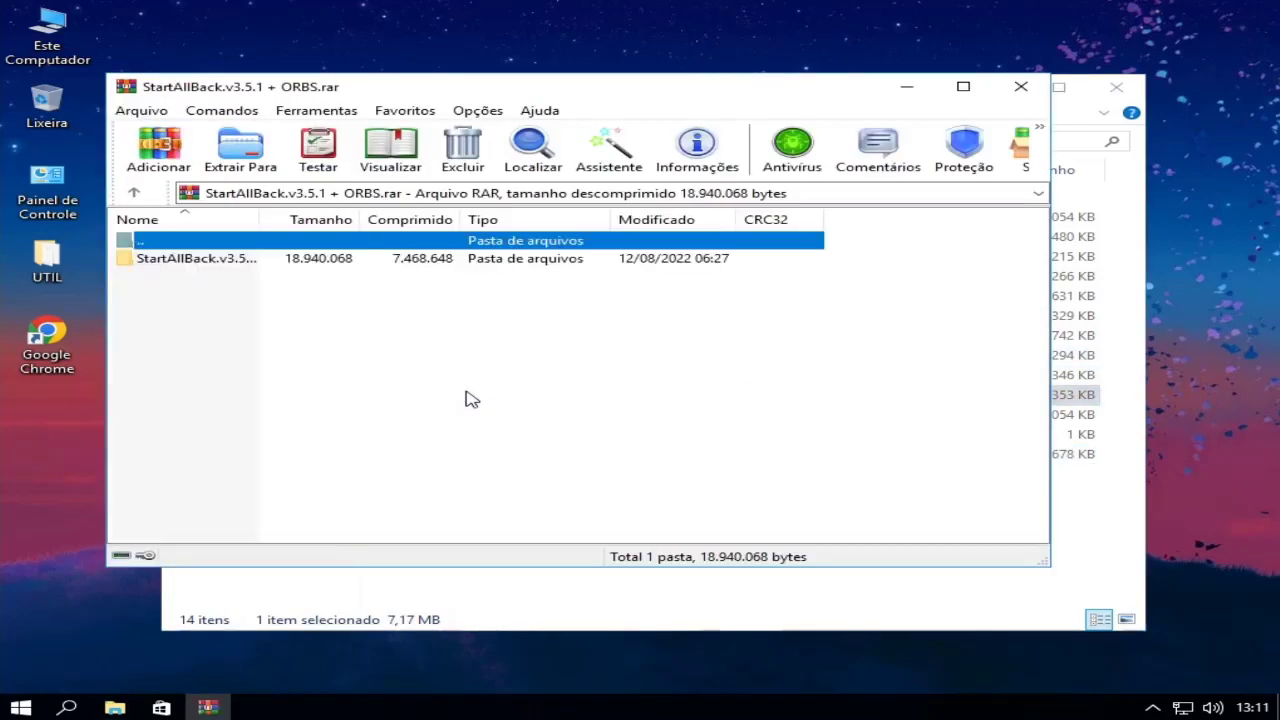
pyautogui.click(235, 262)
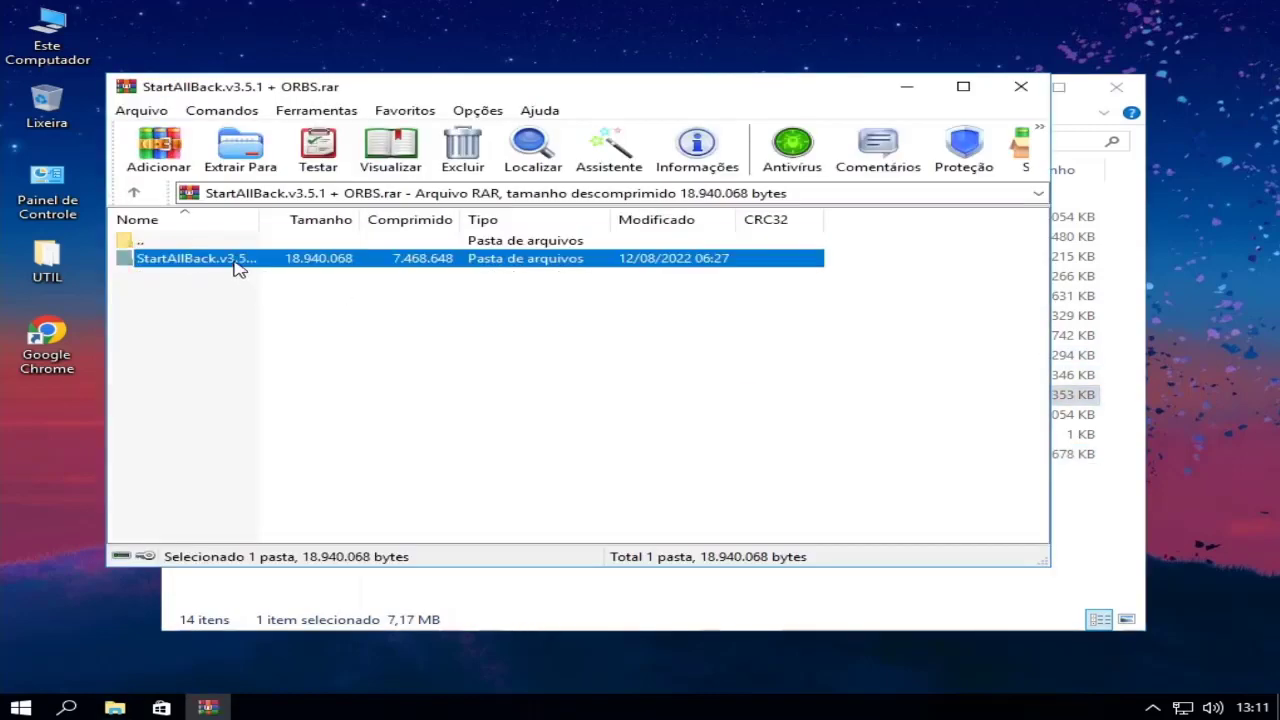
pyautogui.click(240, 150)
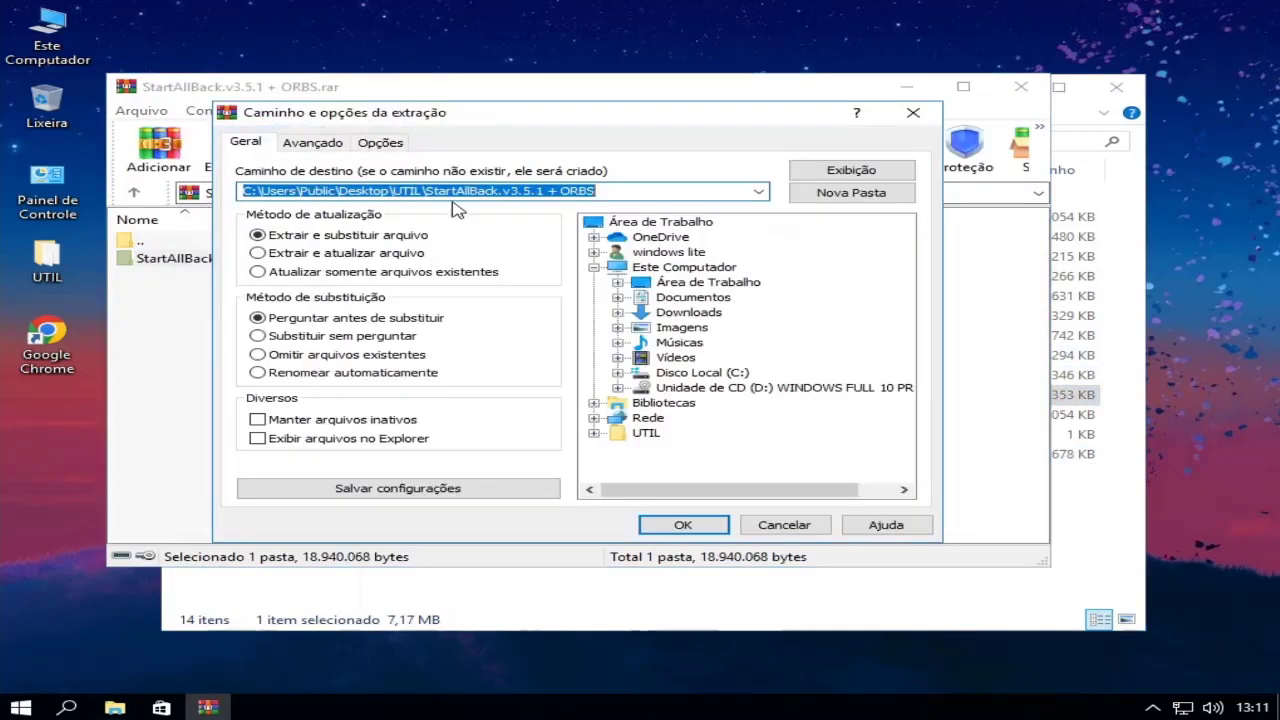
pyautogui.click(706, 283)
pyautogui.click(683, 522)
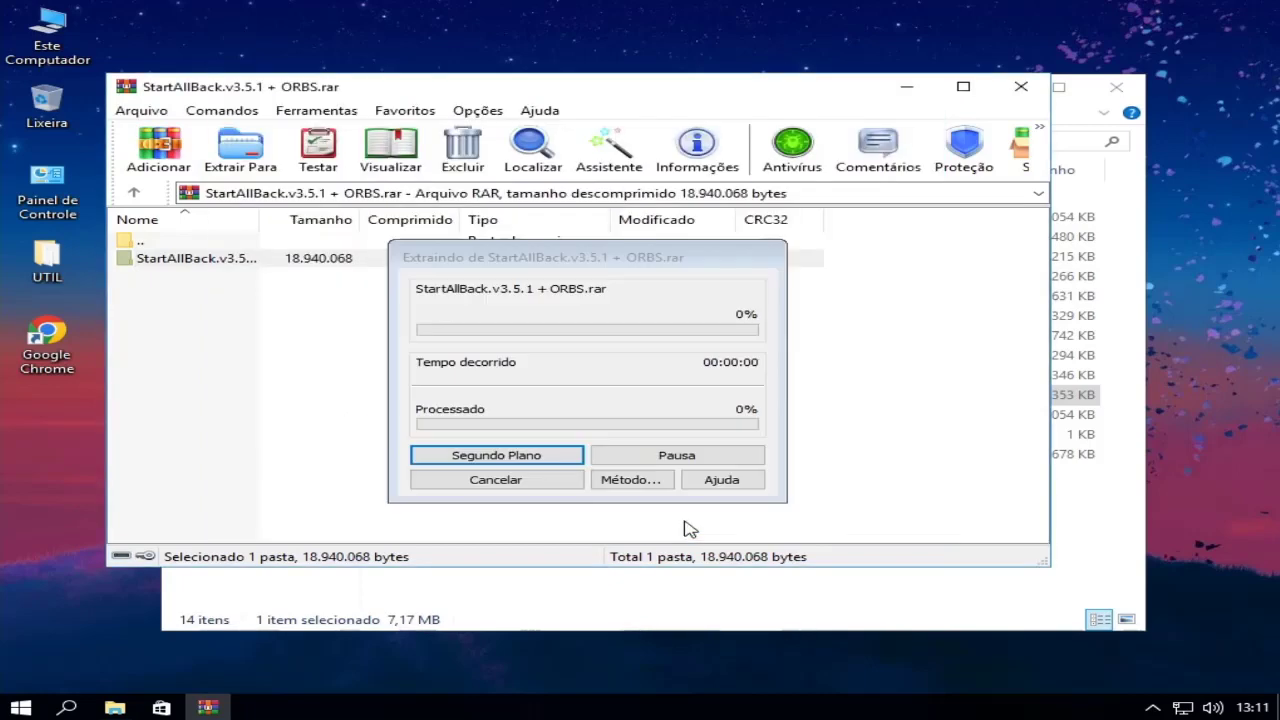
pyautogui.click(1020, 87)
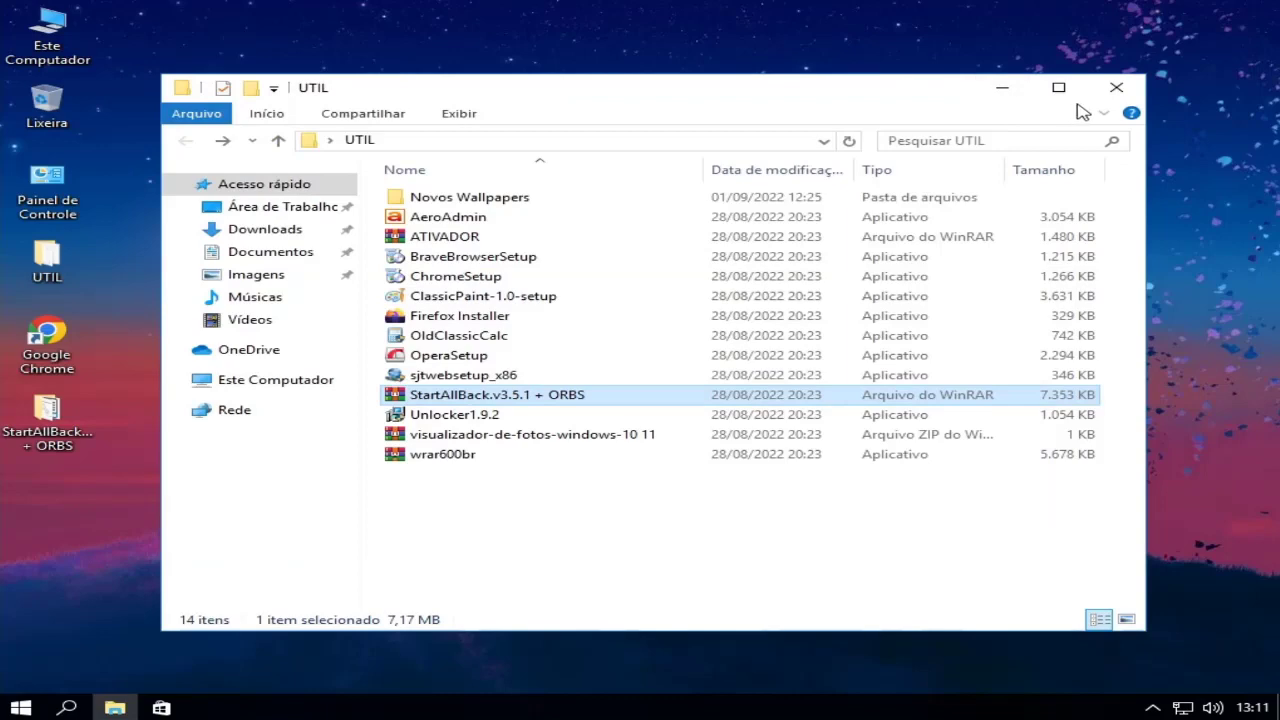
pyautogui.click(1116, 87)
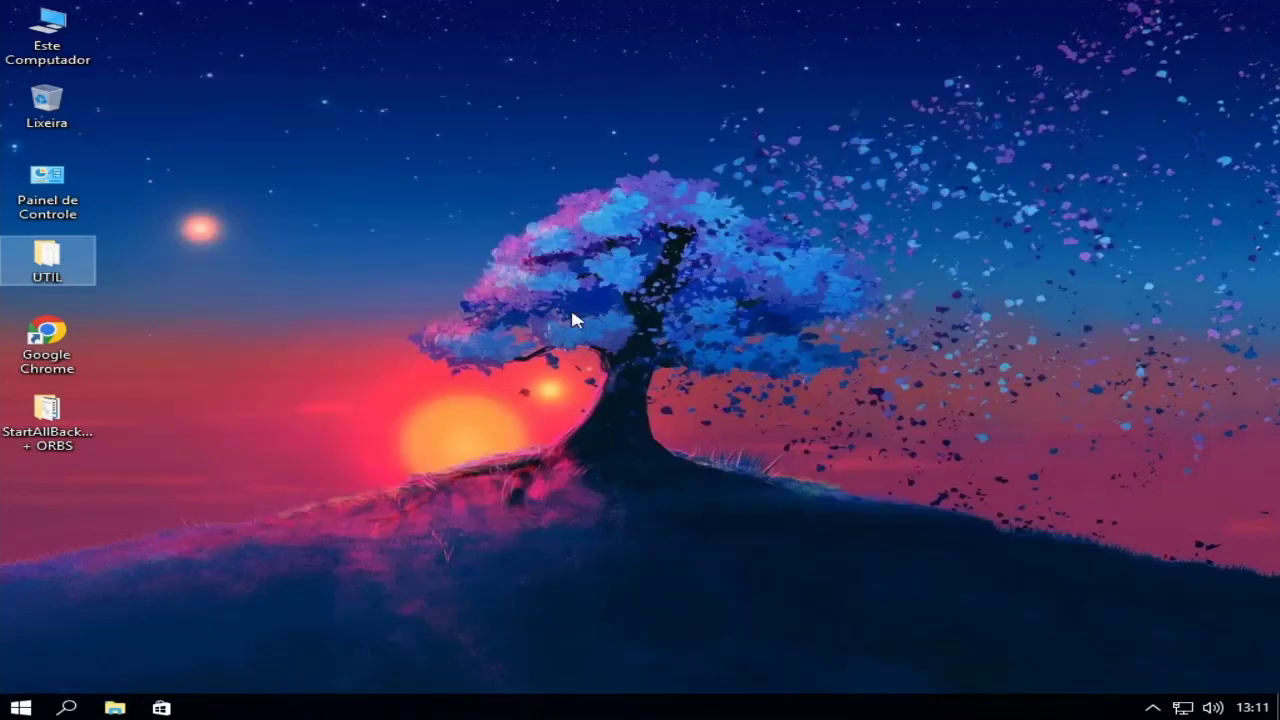
# Step: Install StartAllBack by running the StartAllBack.v3.5.1 application from the StartAllBack.v3.5.1 + ORBS folder on the desktop
pyautogui.click(42, 414)
pyautogui.doubleClick(40, 414)
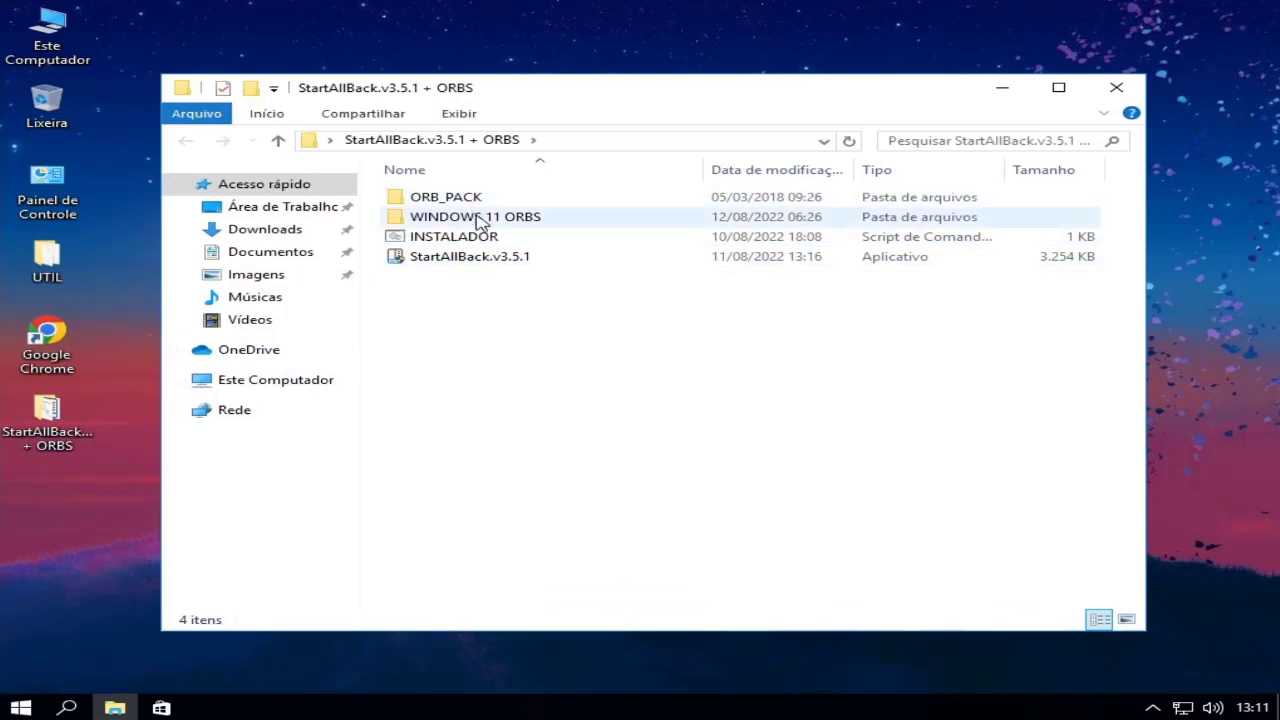
pyautogui.doubleClick(474, 258)
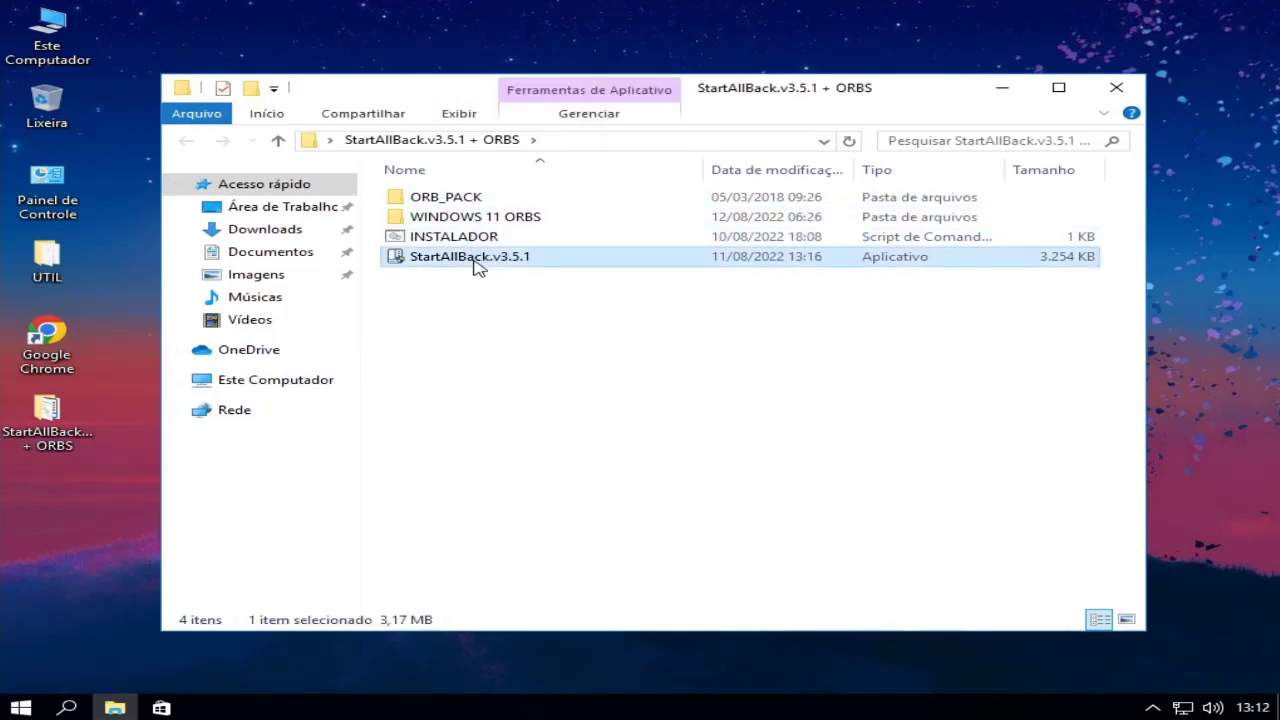
pyautogui.click(487, 487)
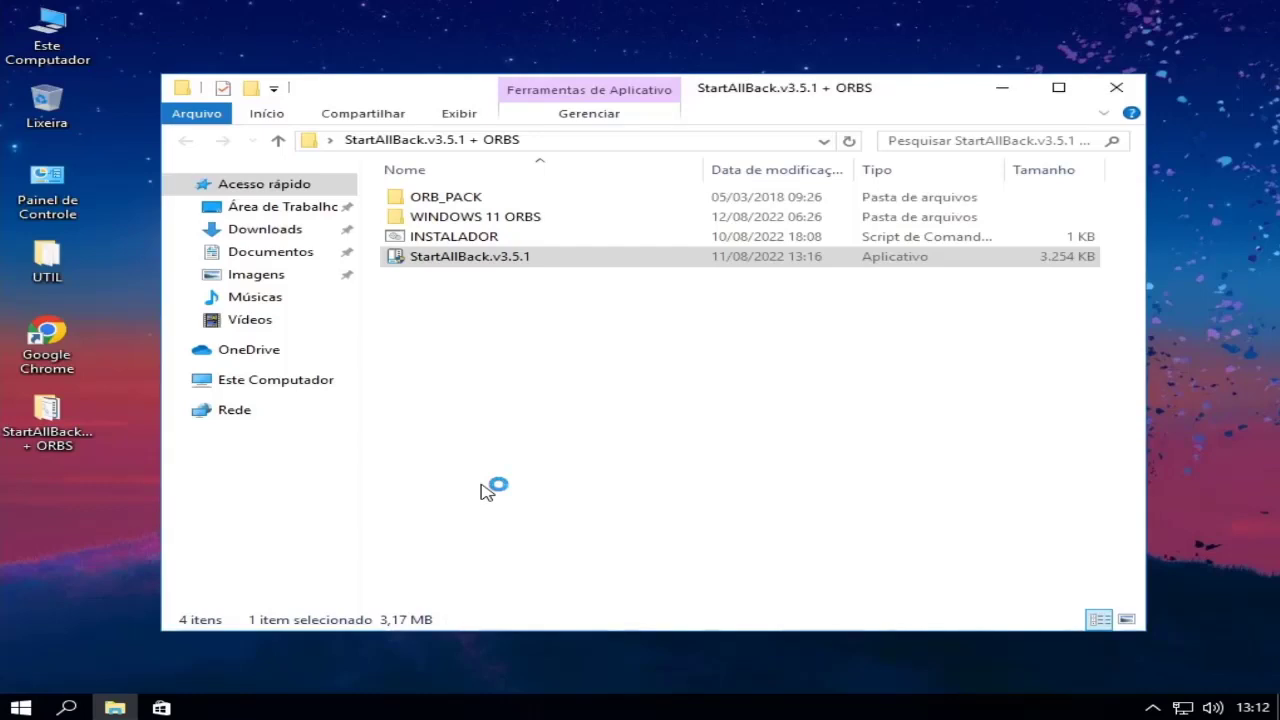
pyautogui.click(633, 397)
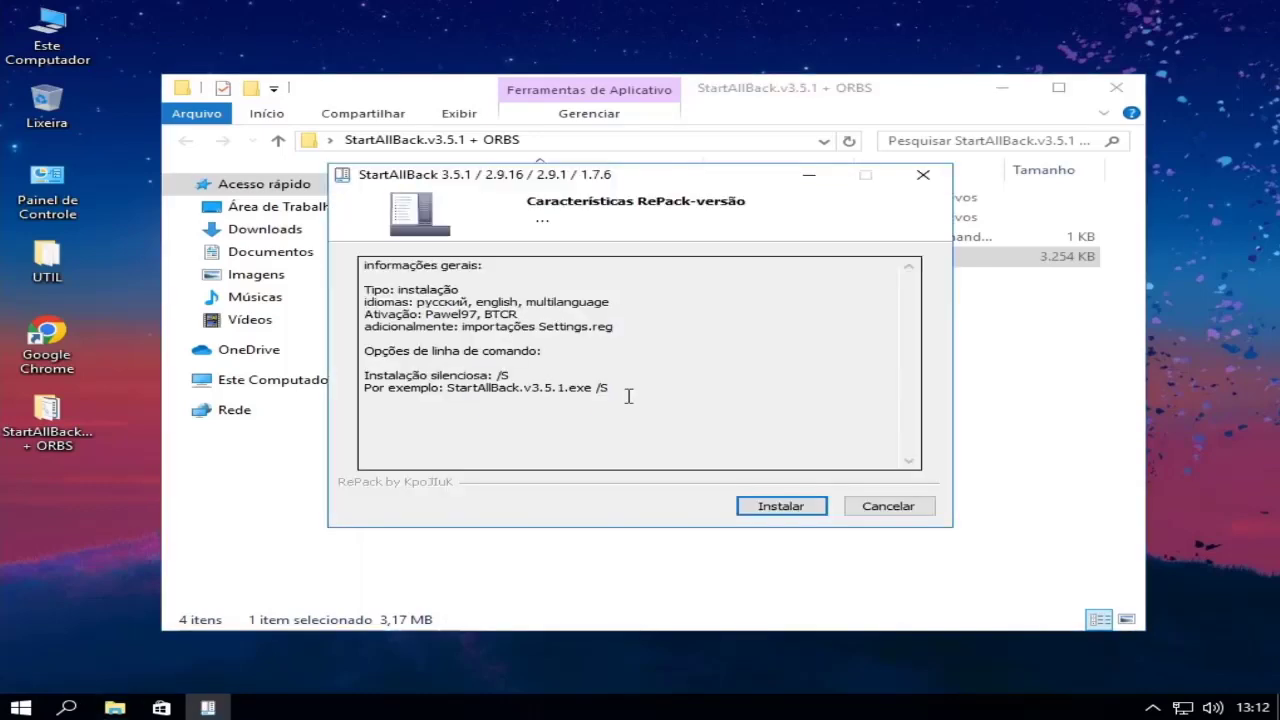
pyautogui.click(772, 506)
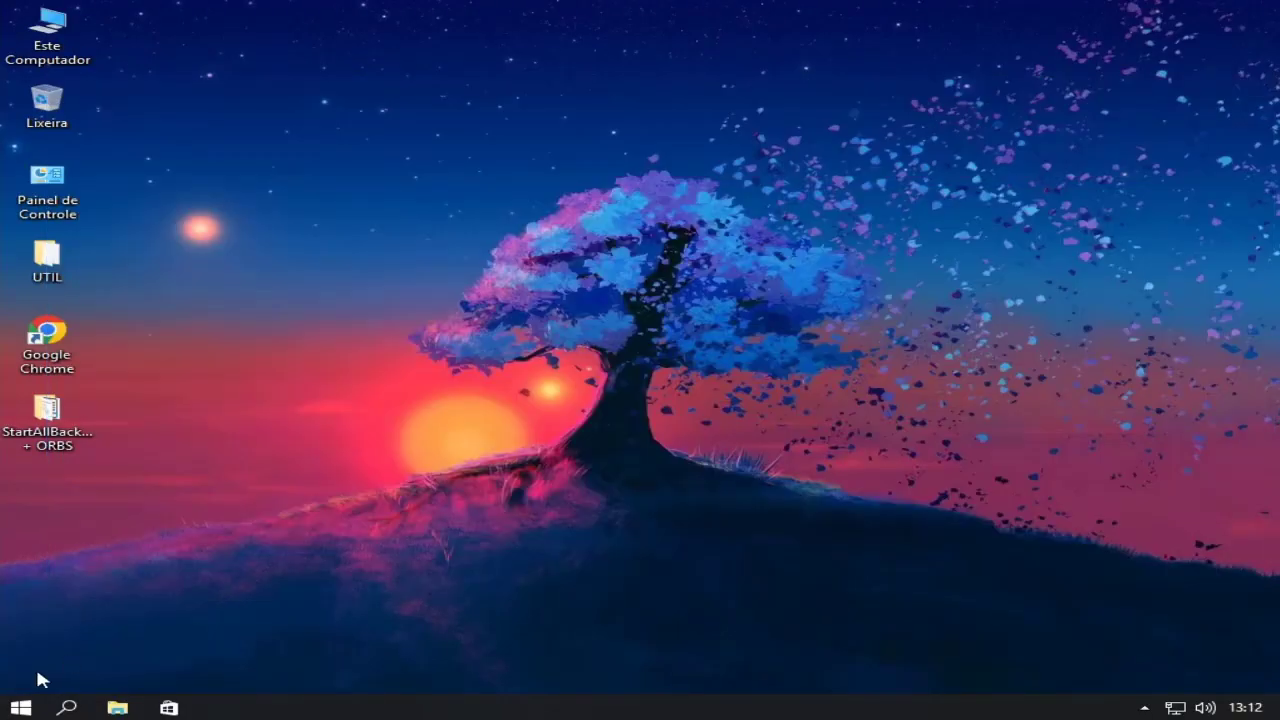
# Step: View the newly styled Start menu and open the appearance settings in its StartIsBack configuration
pyautogui.click(22, 708)
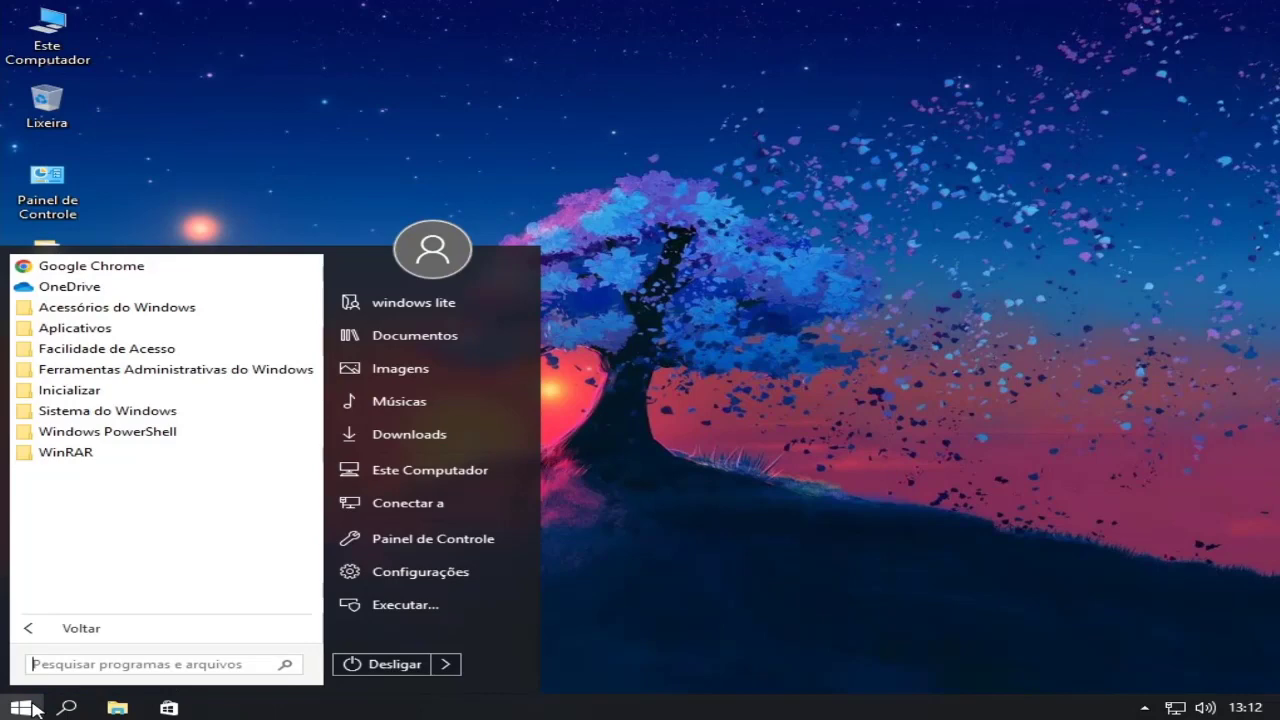
pyautogui.rightClick(22, 708)
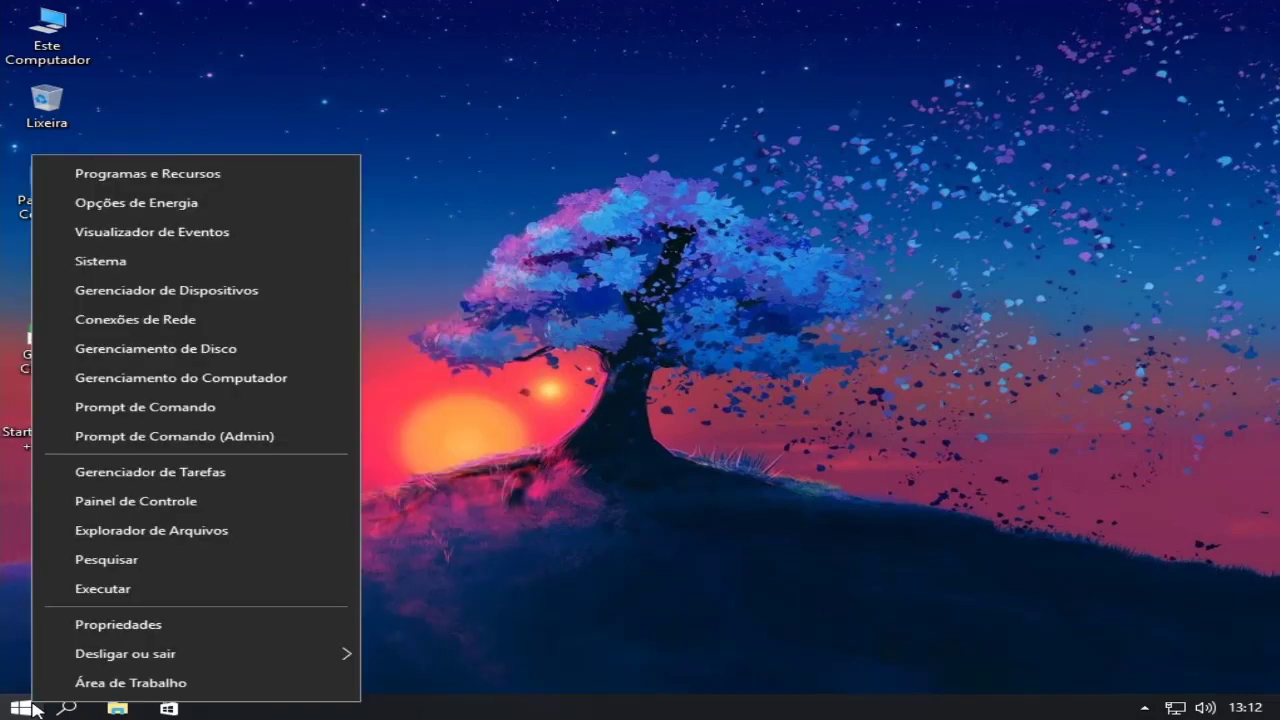
pyautogui.click(126, 622)
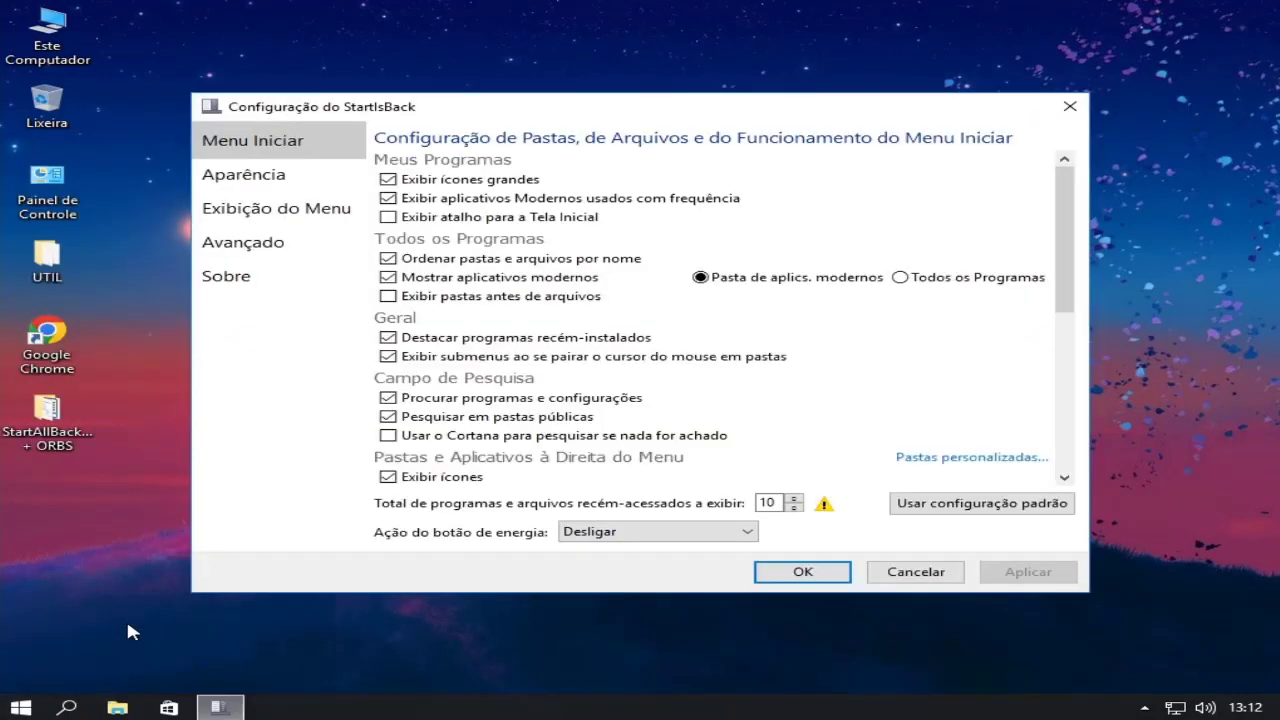
pyautogui.click(278, 180)
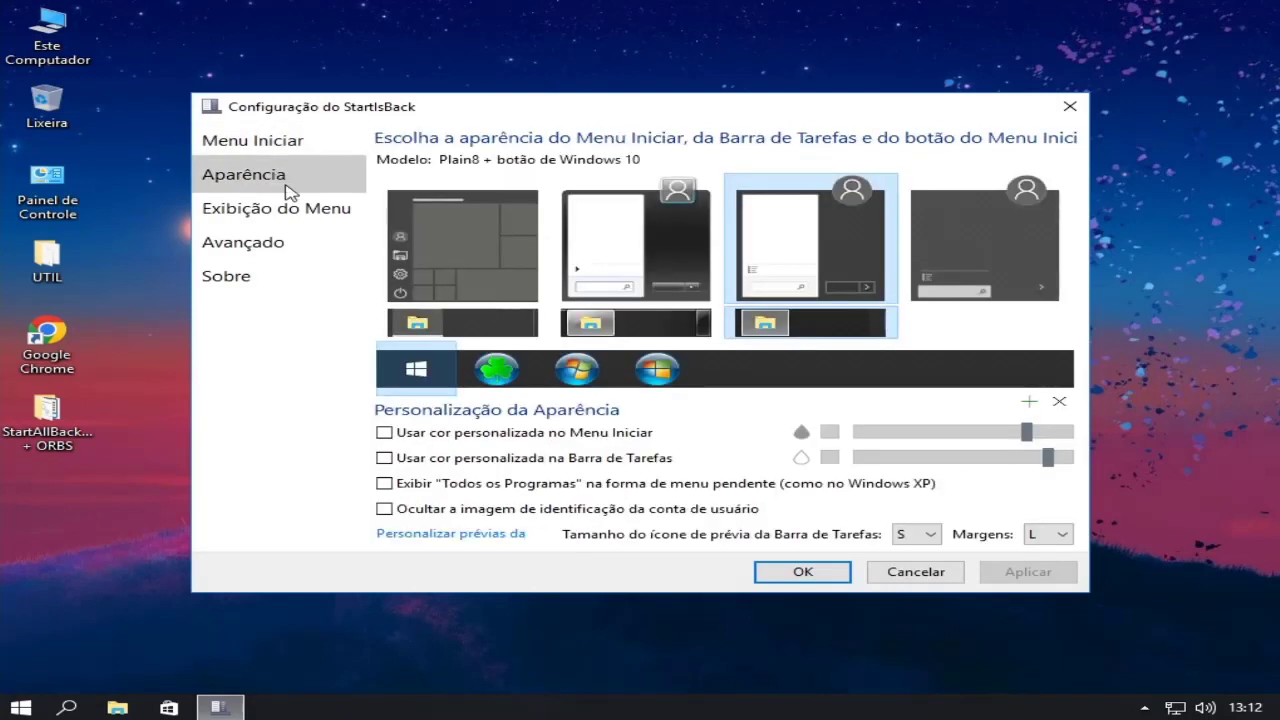
# Step: Try the StartIsBack_Ei8htOrb_v2_by_PainteR and Windows 7 Start button designs, applying each one
pyautogui.click(572, 373)
pyautogui.click(656, 370)
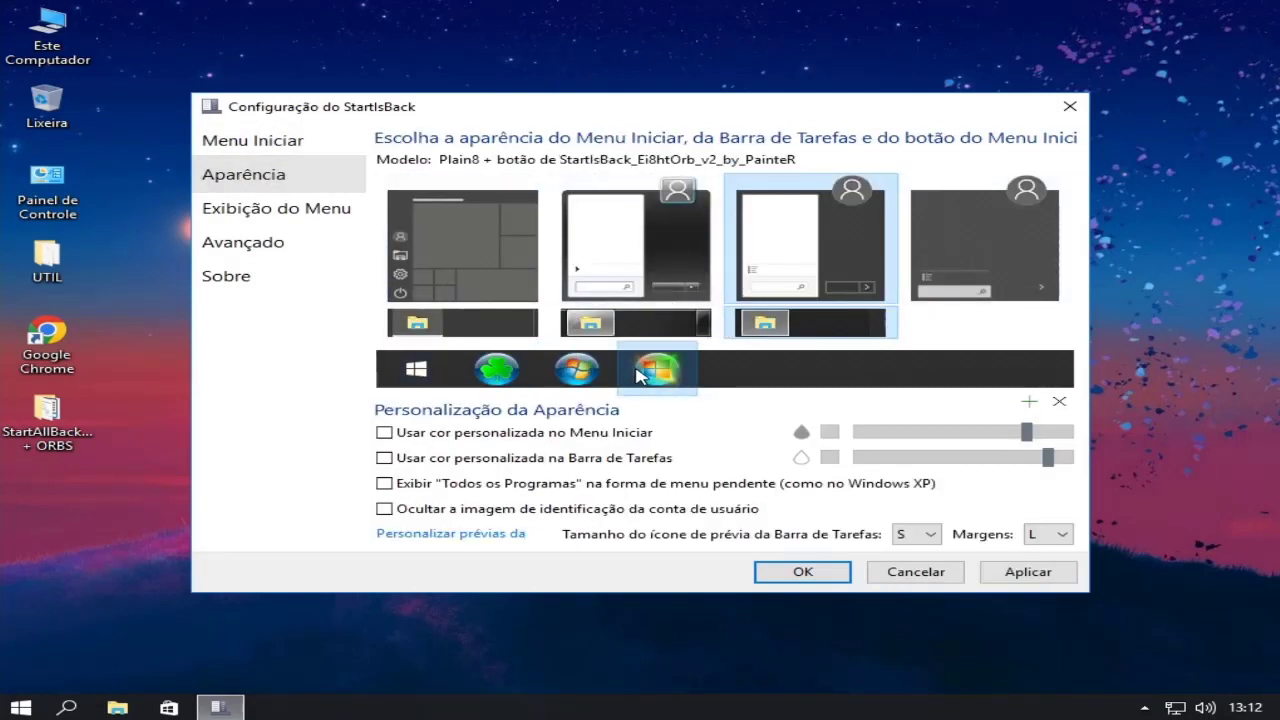
pyautogui.click(1000, 572)
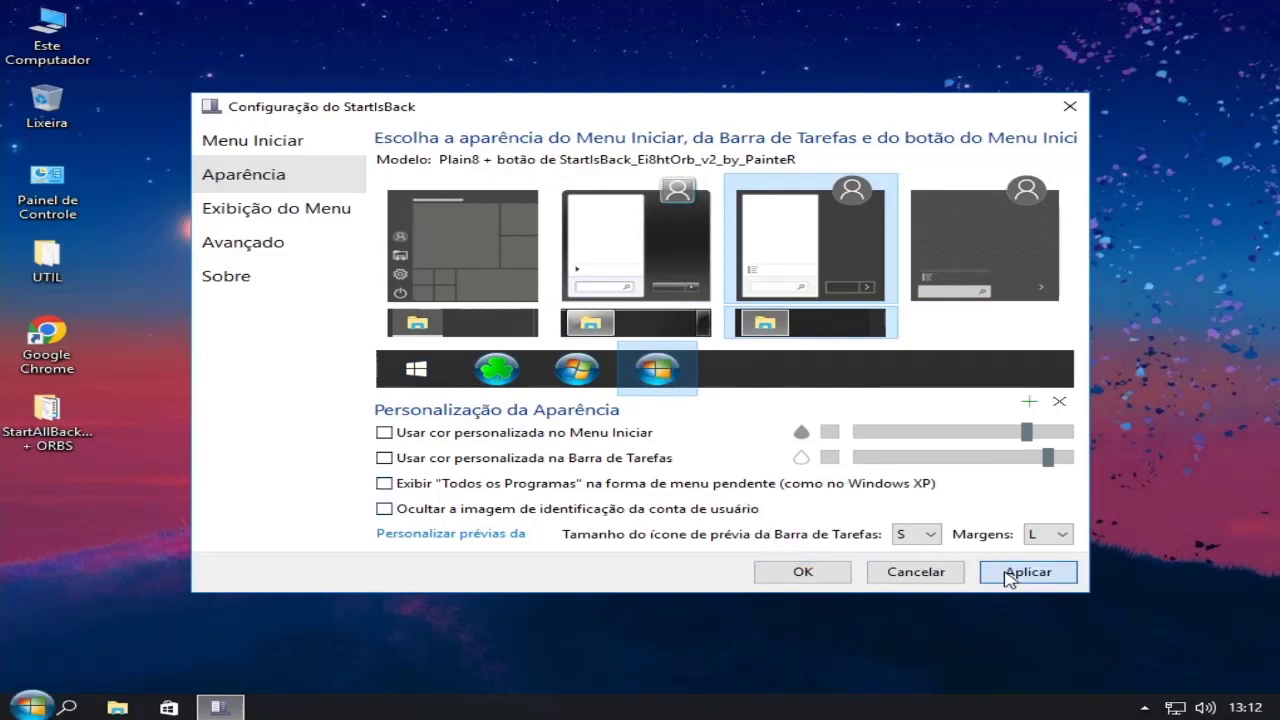
pyautogui.click(577, 370)
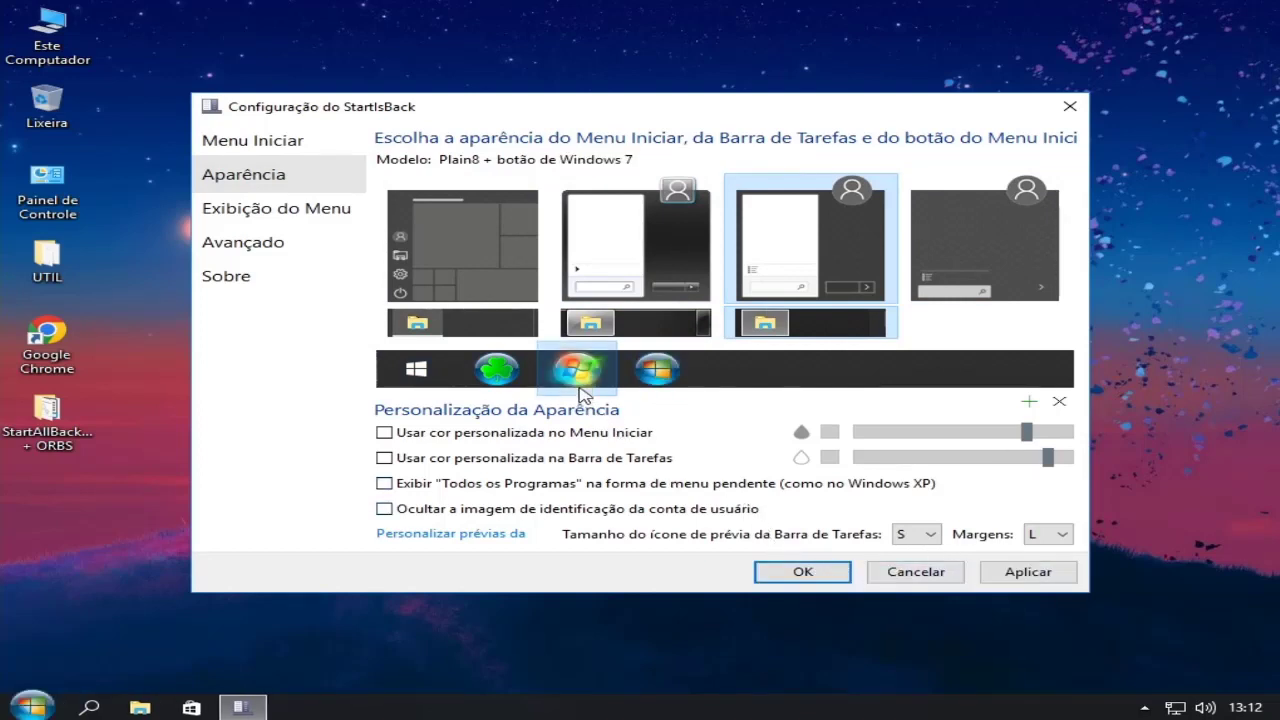
pyautogui.click(1005, 576)
# Step: Apply the Shamrock Start button design and close the StartIsBack configuration
pyautogui.click(500, 375)
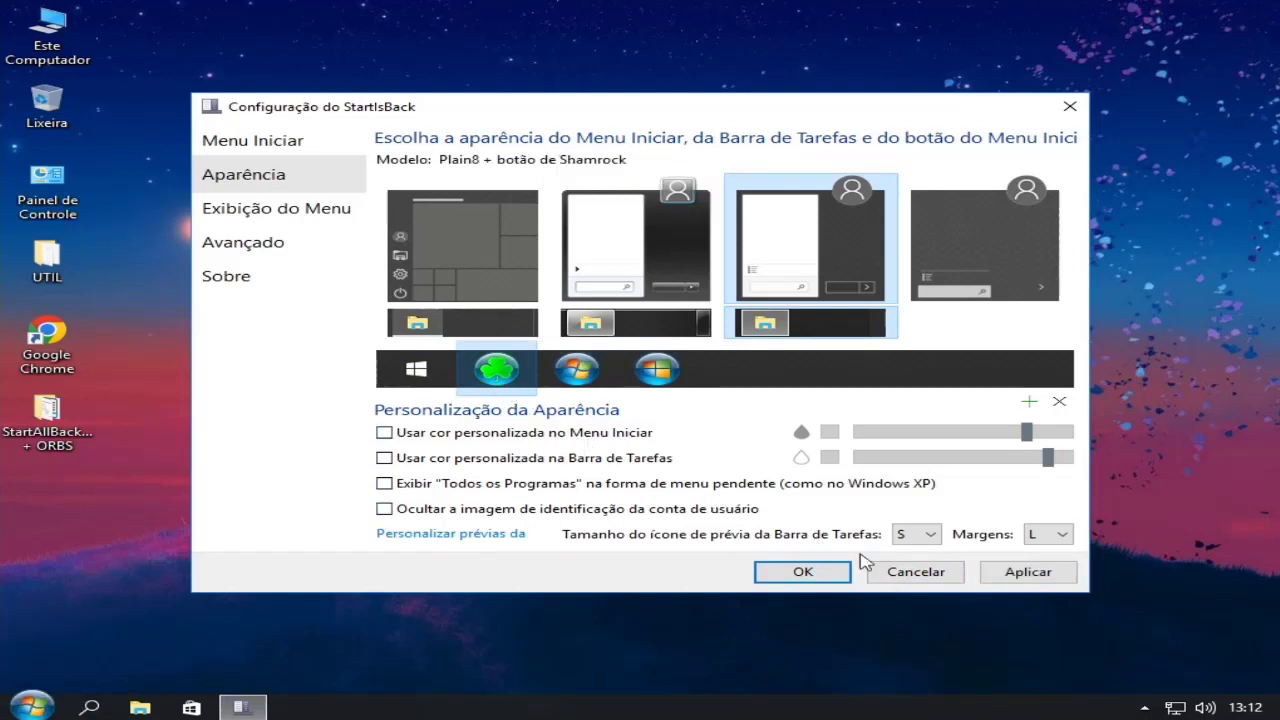
pyautogui.click(995, 574)
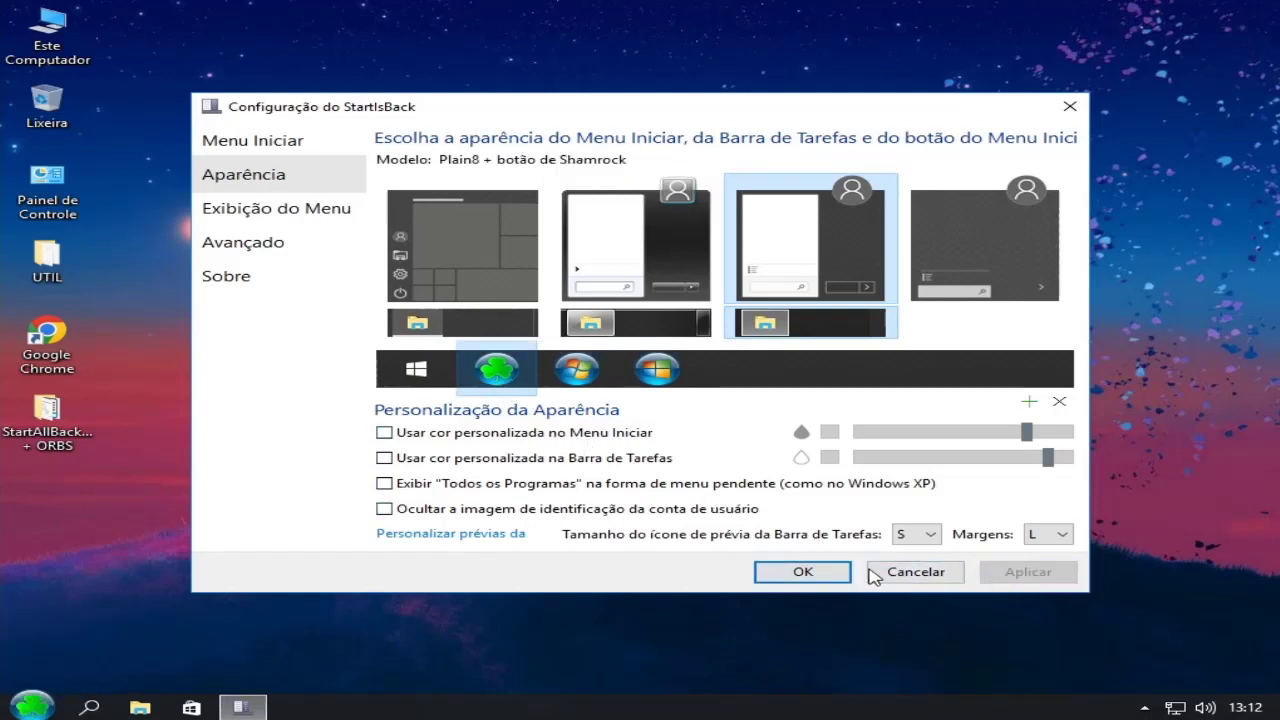
pyautogui.click(774, 564)
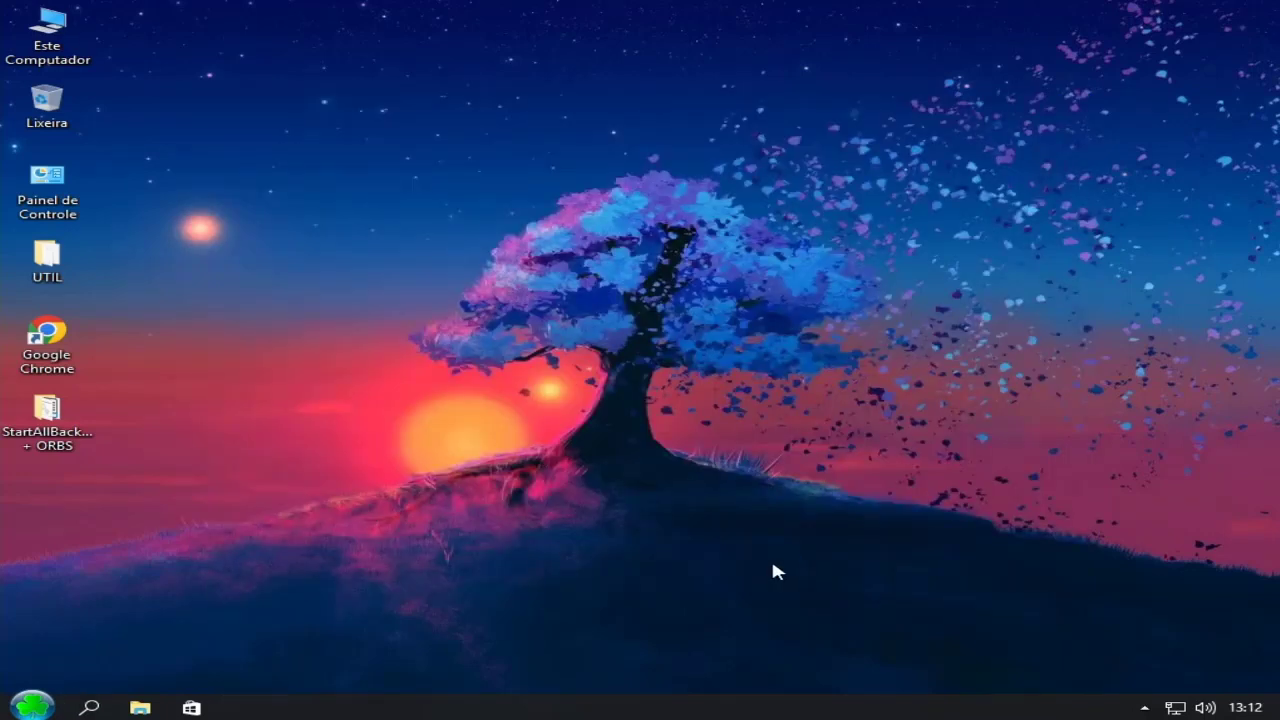
# Step: Review the appearance, menu display and advanced settings in the StartIsBack configuration, cancel it, and view the Start menu
pyautogui.rightClick(32, 707)
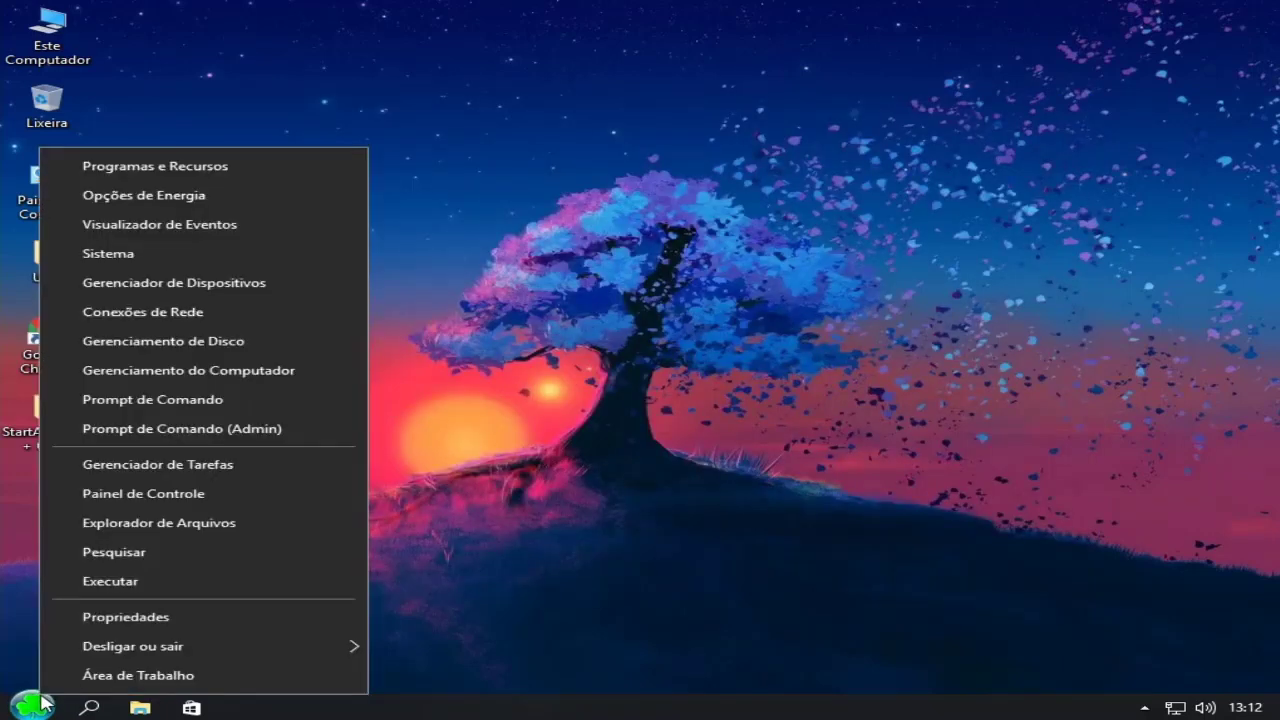
pyautogui.click(198, 610)
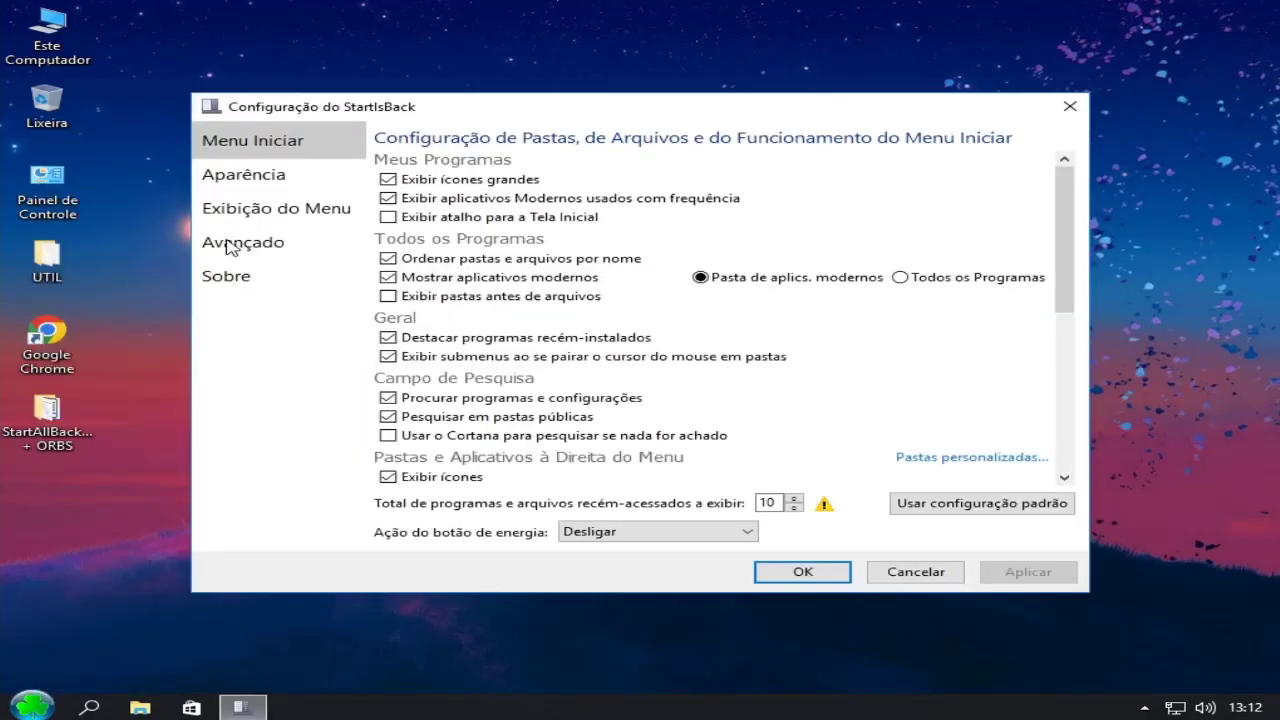
pyautogui.click(240, 177)
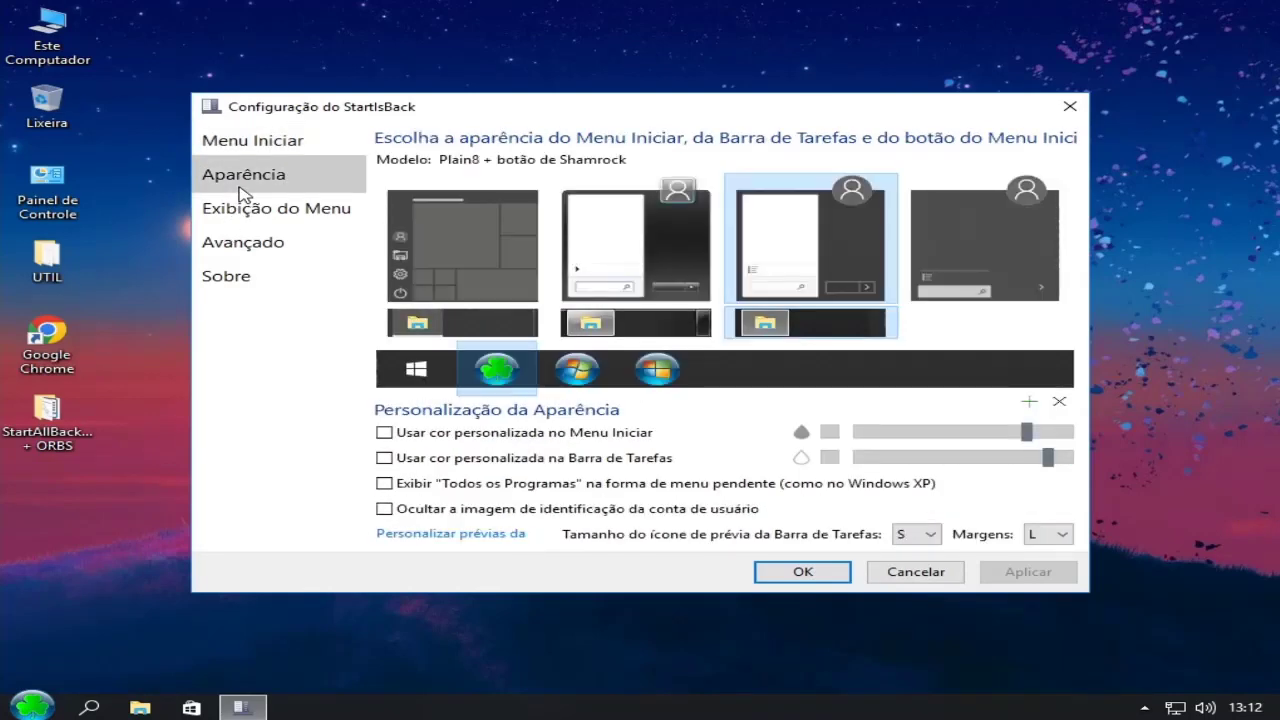
pyautogui.click(246, 212)
pyautogui.click(243, 248)
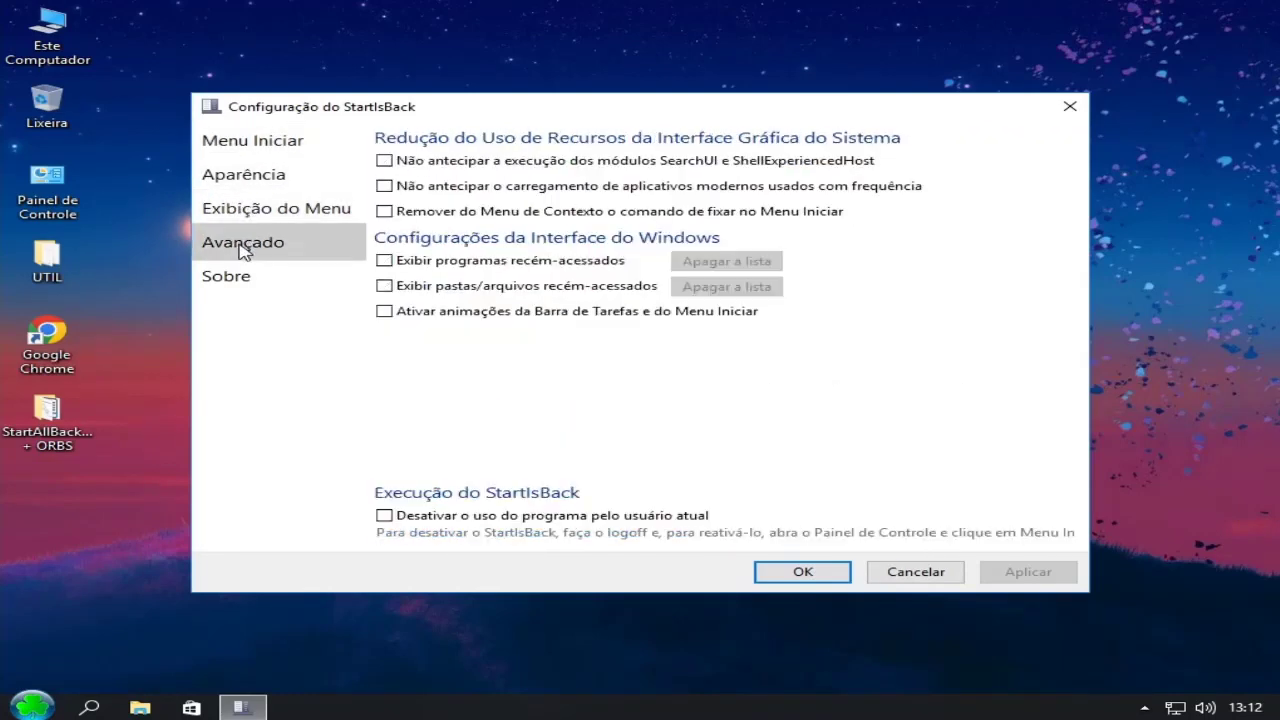
pyautogui.click(876, 571)
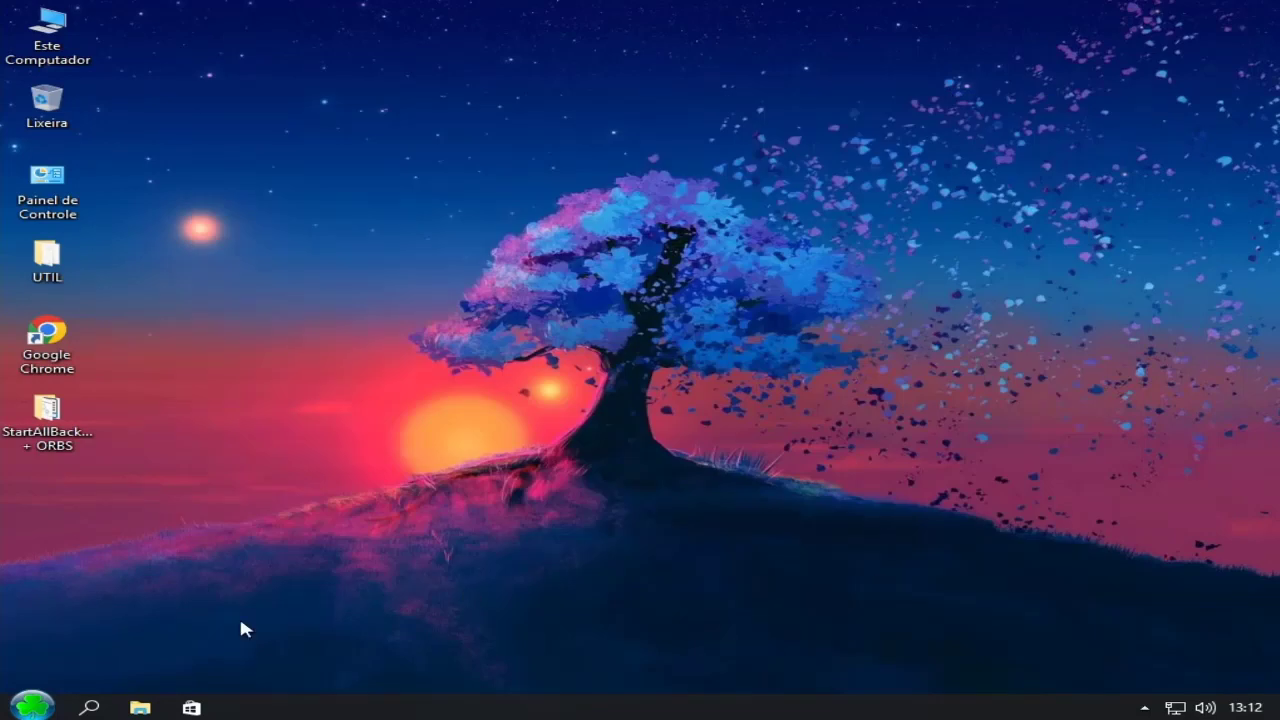
pyautogui.click(24, 708)
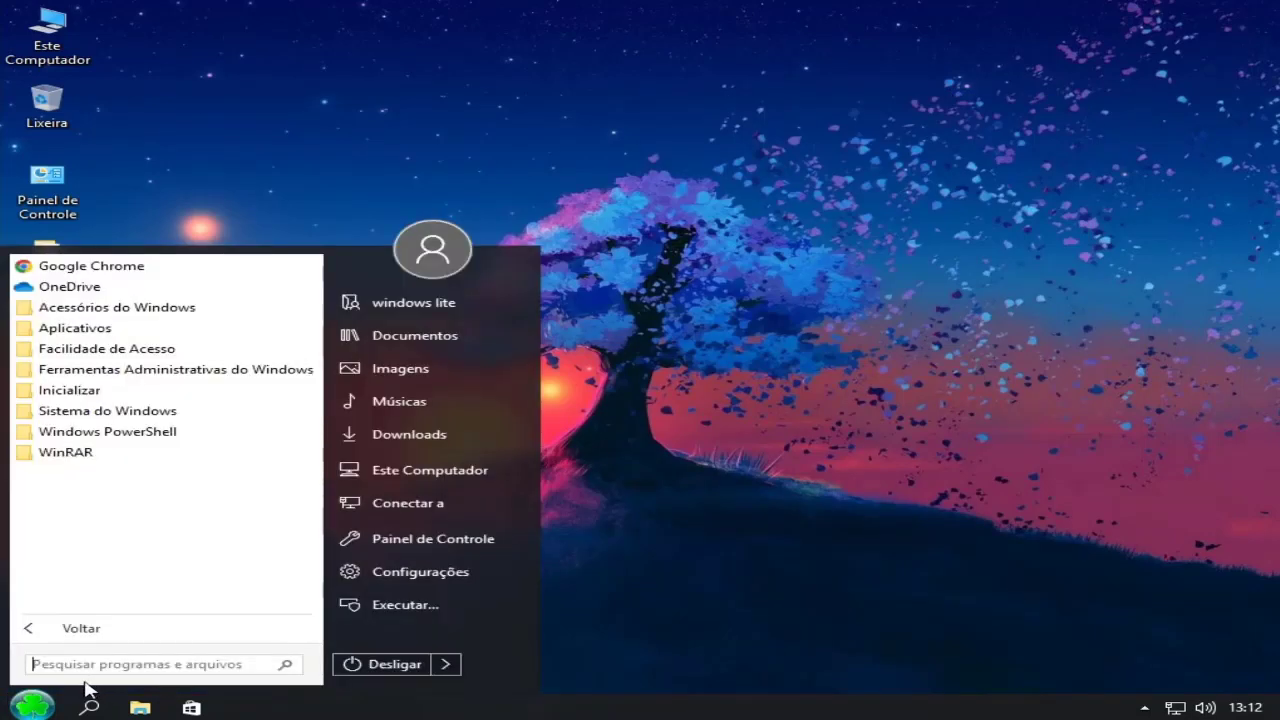
# Step: Run dxdiag, agree to the driver signature check, examine the system information and DirectX version, and exit the tool
pyautogui.press('super+r')
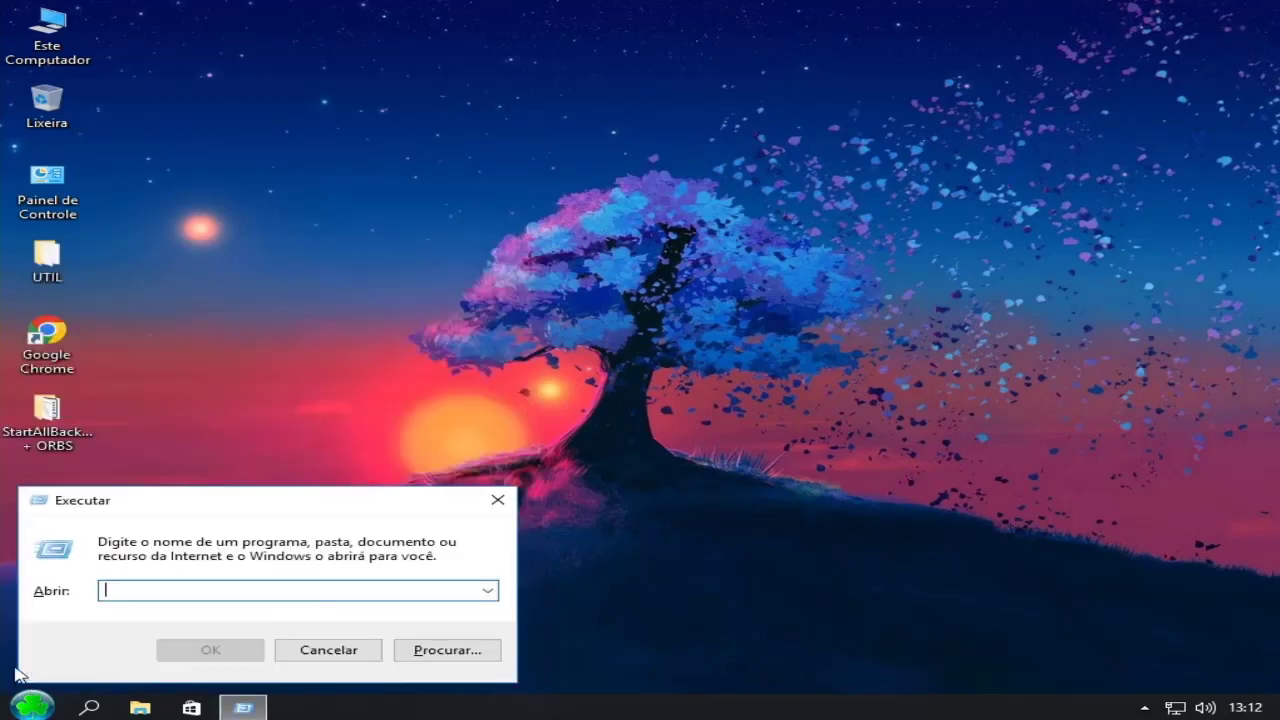
pyautogui.write('dxdiag')
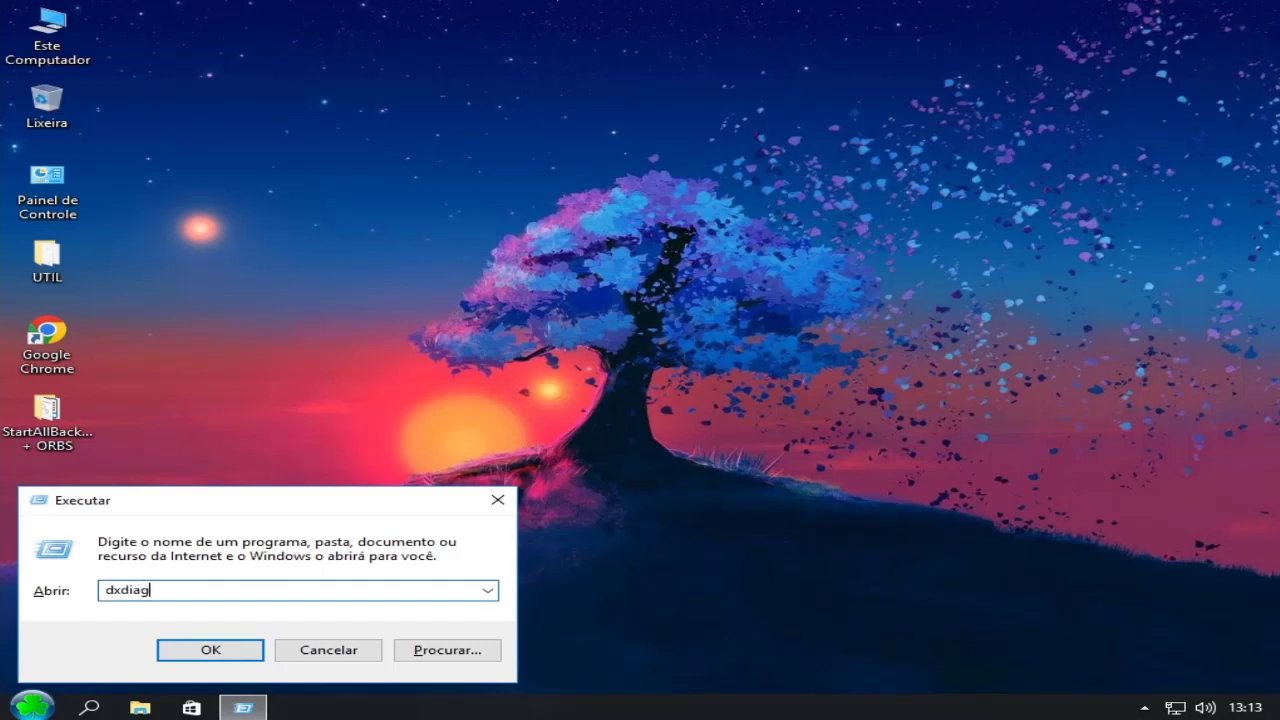
pyautogui.press('Return')
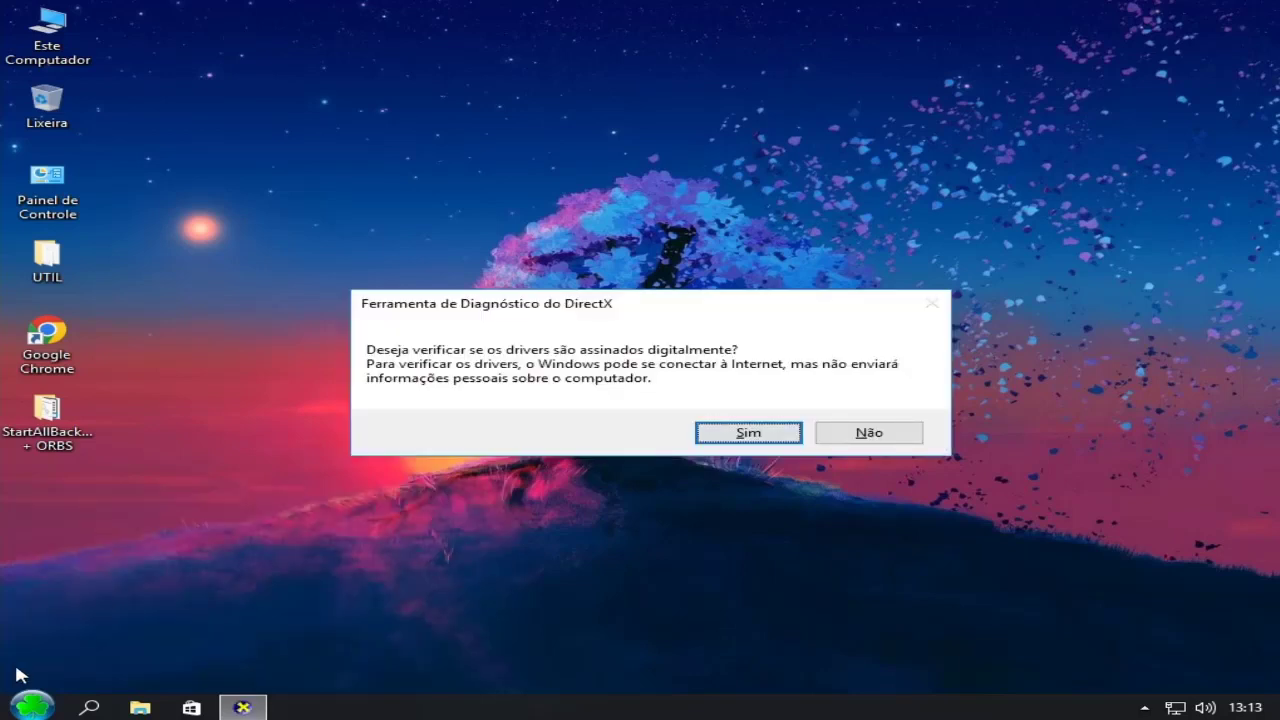
pyautogui.click(740, 436)
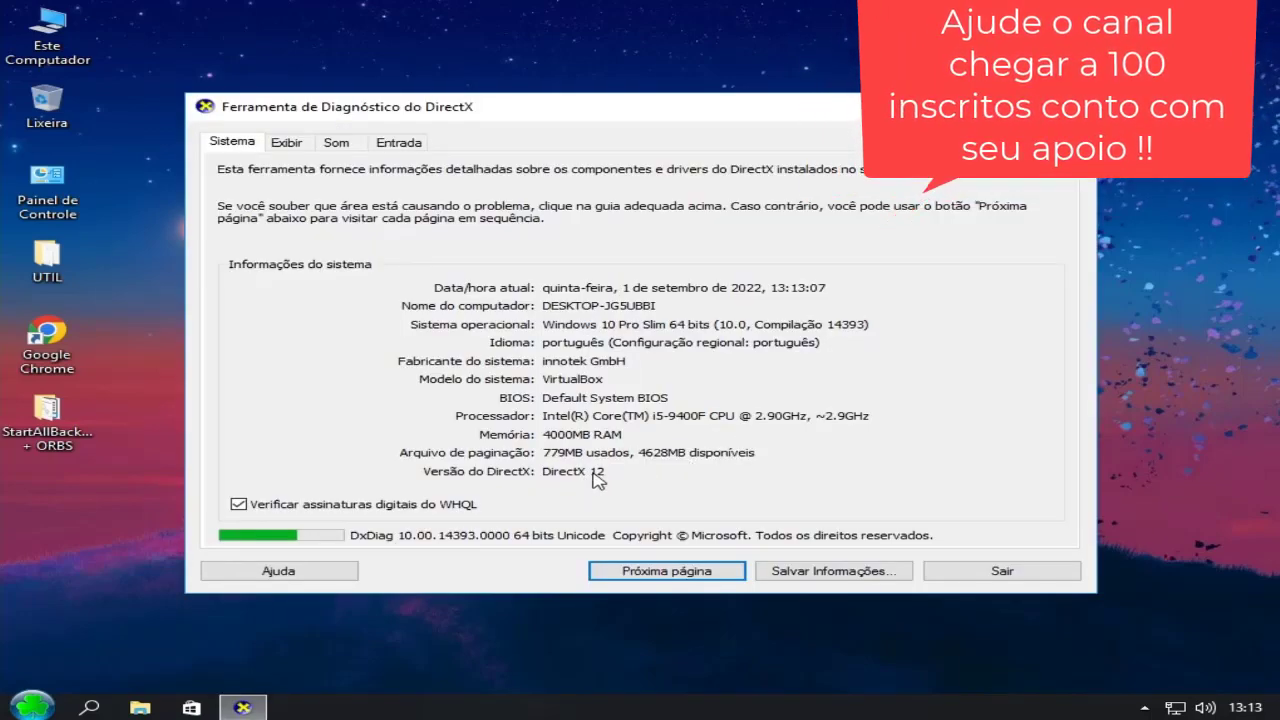
pyautogui.click(1006, 573)
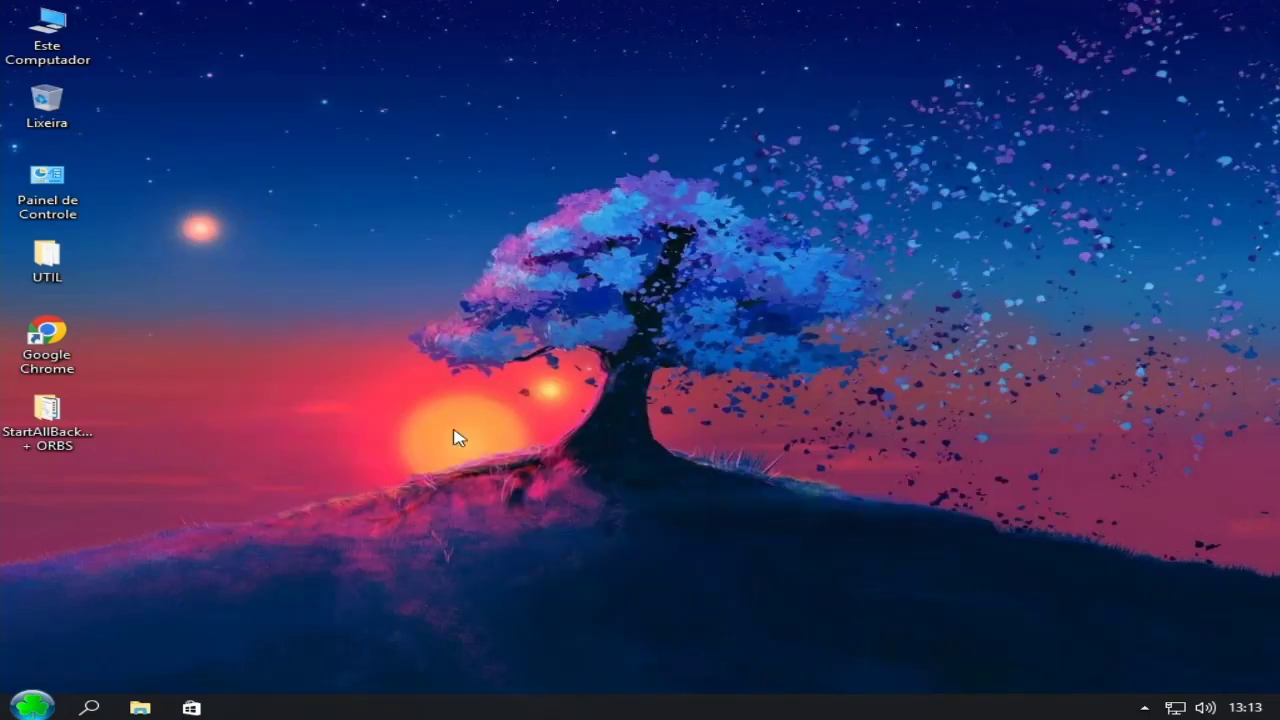
# Step: Browse the images in the Novos Wallpapers folder inside UTIL and close the folder
pyautogui.click(47, 428)
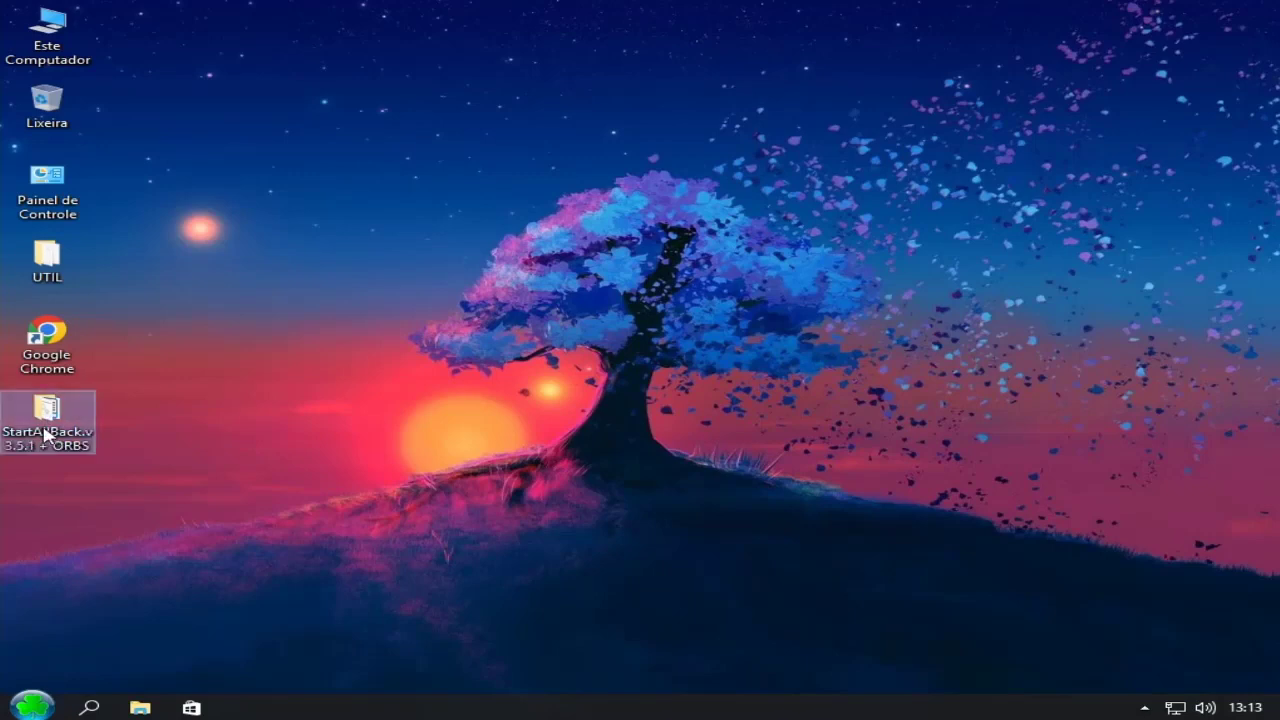
pyautogui.click(47, 432)
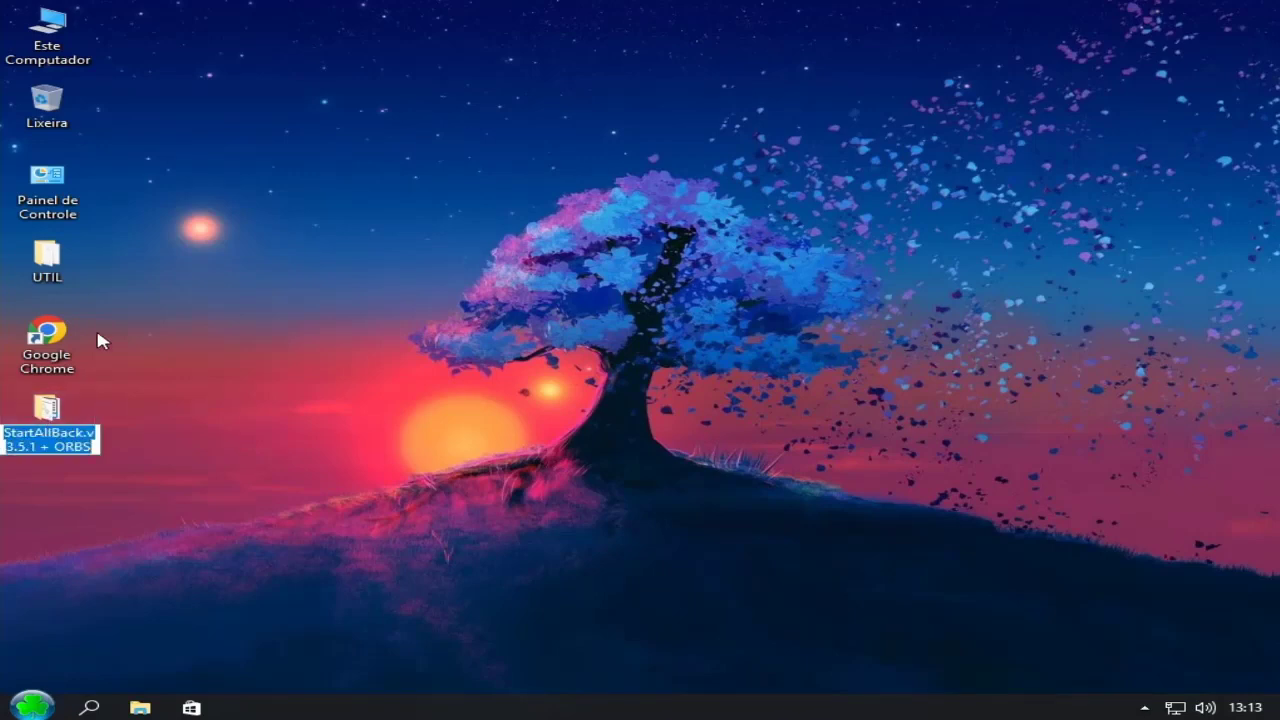
pyautogui.doubleClick(47, 252)
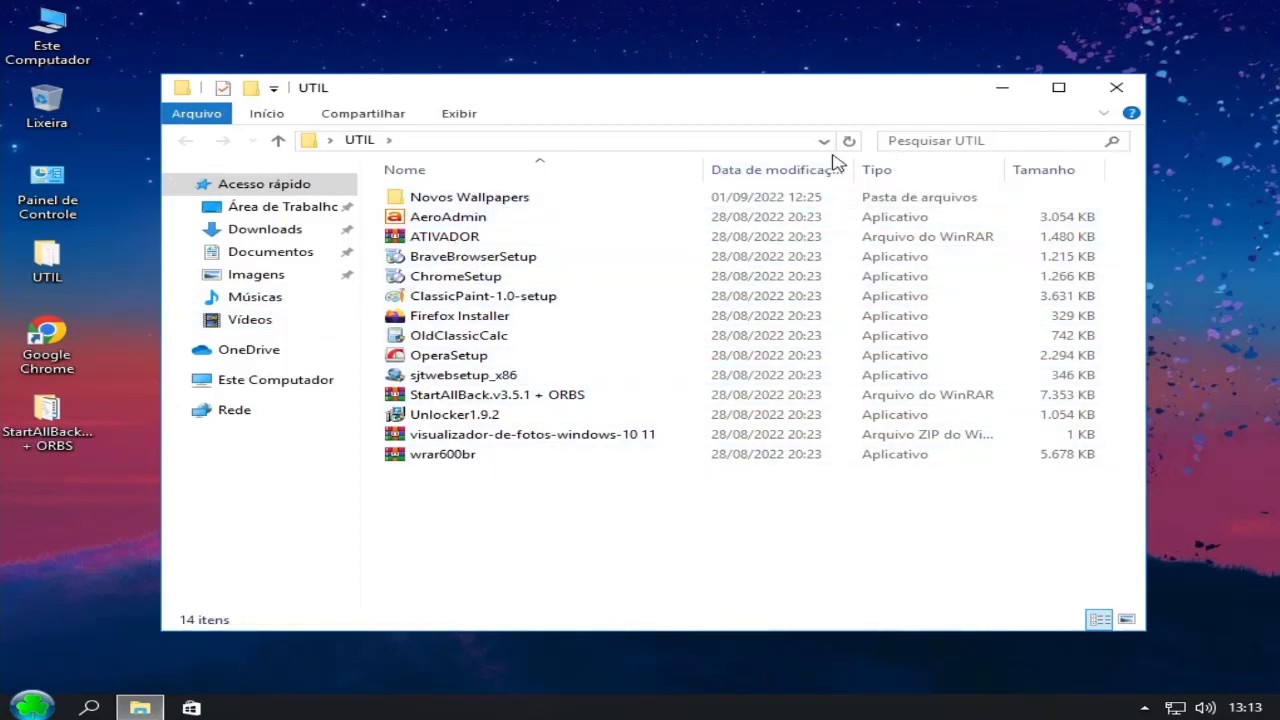
pyautogui.doubleClick(590, 199)
pyautogui.scroll(-5, 850, 320)
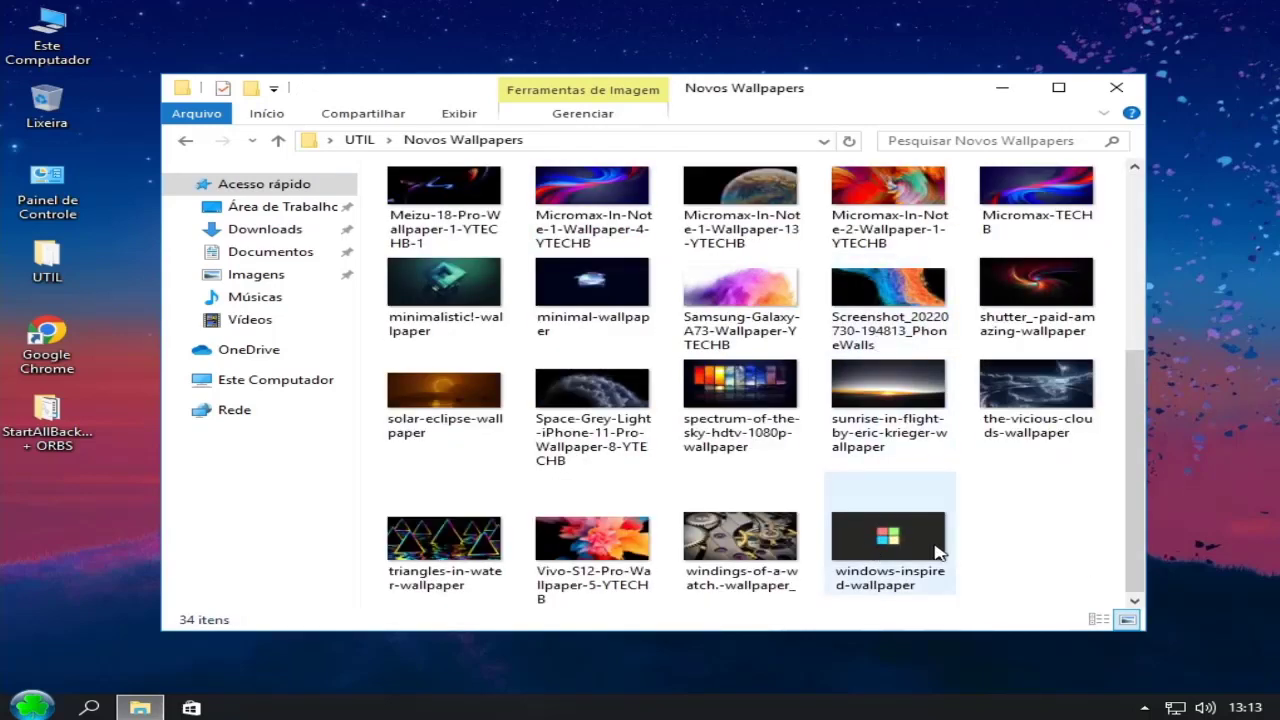
pyautogui.click(1118, 89)
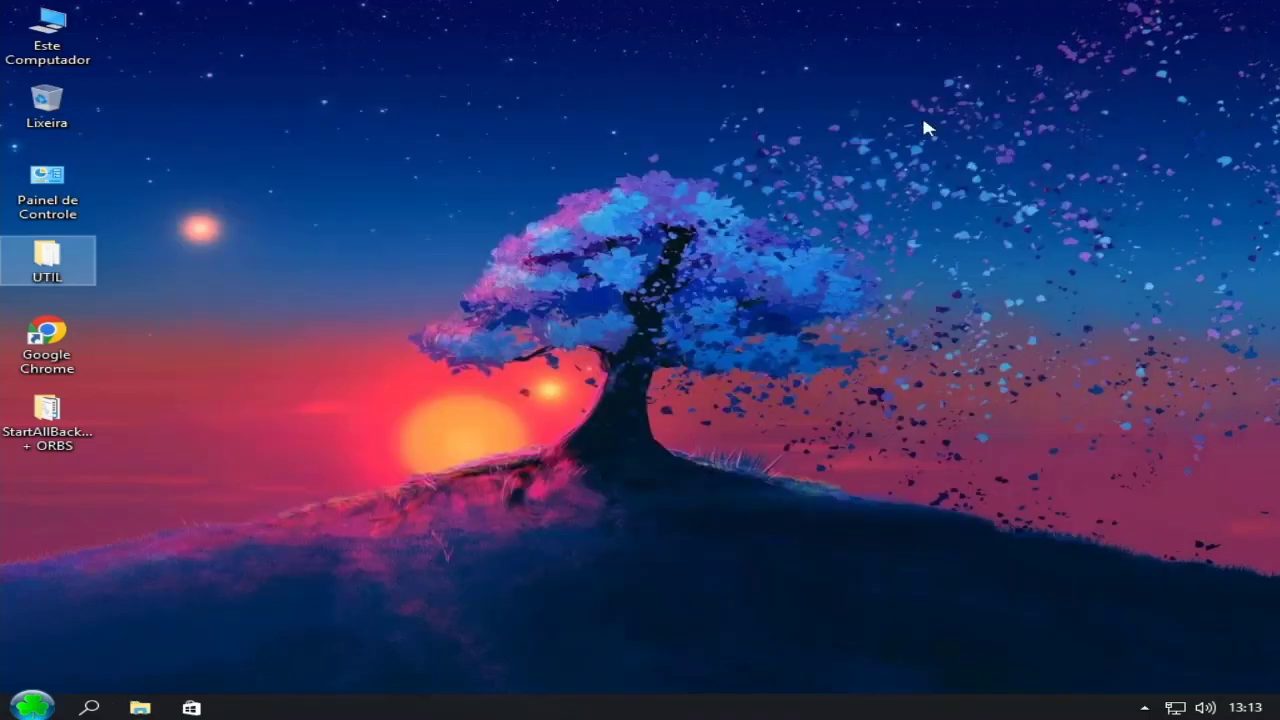